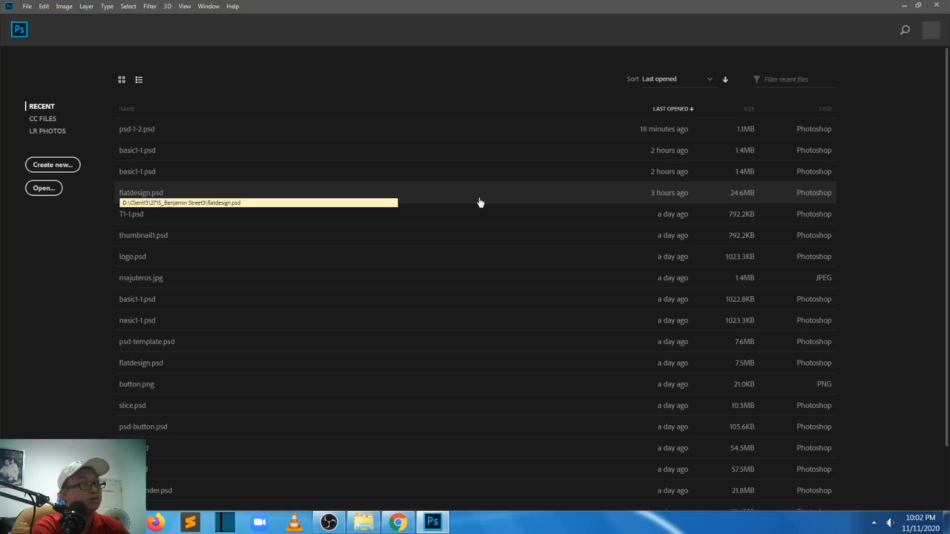
- Create a new 1000 x 1000 pixel document at 72 pixels/inch, RGB Color, with a white background
click(27, 6)
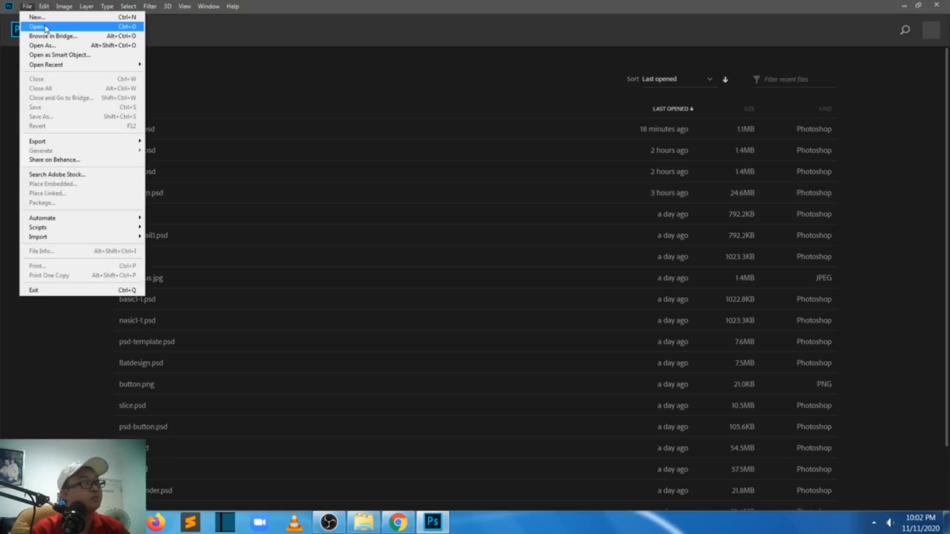
click(380, 32)
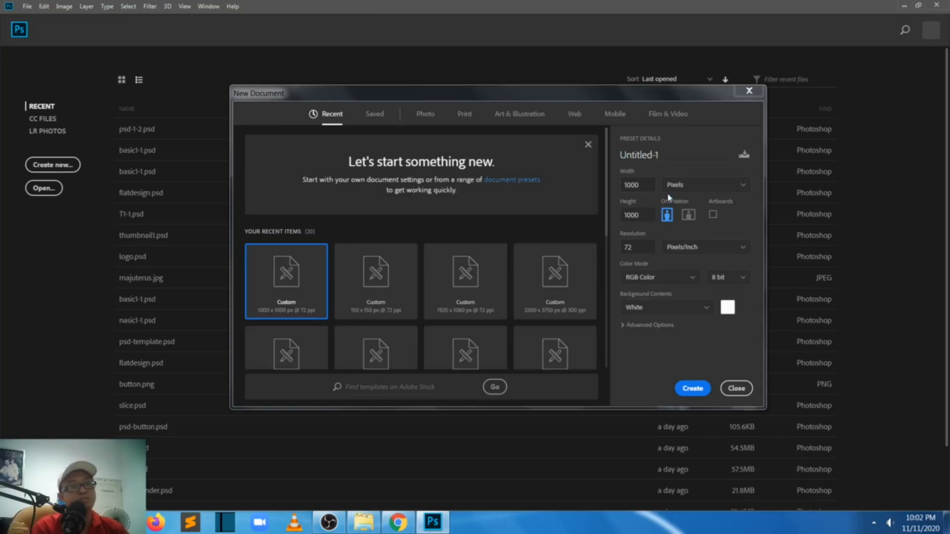
click(695, 387)
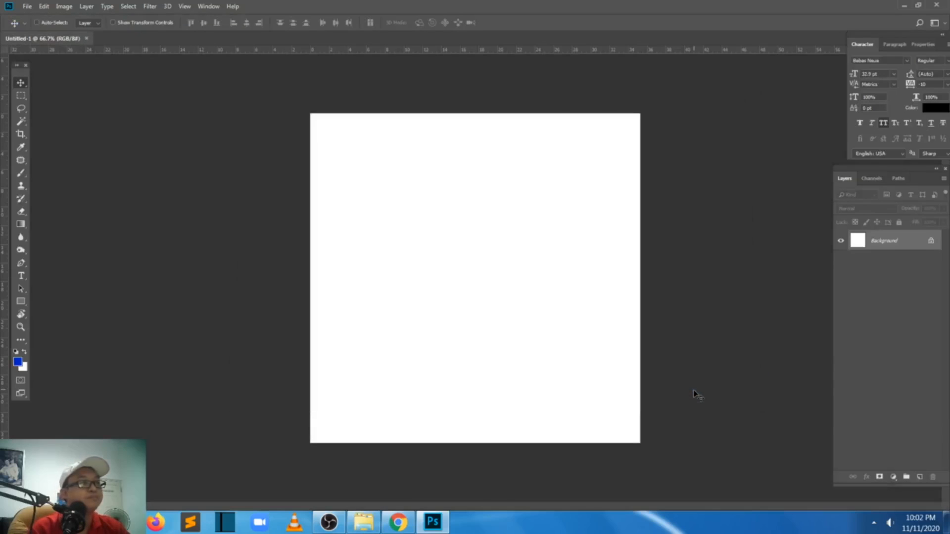
- Float the document in its own window, place it mid-workspace and enlarge it beyond the canvas edges
drag(59, 39, 131, 57)
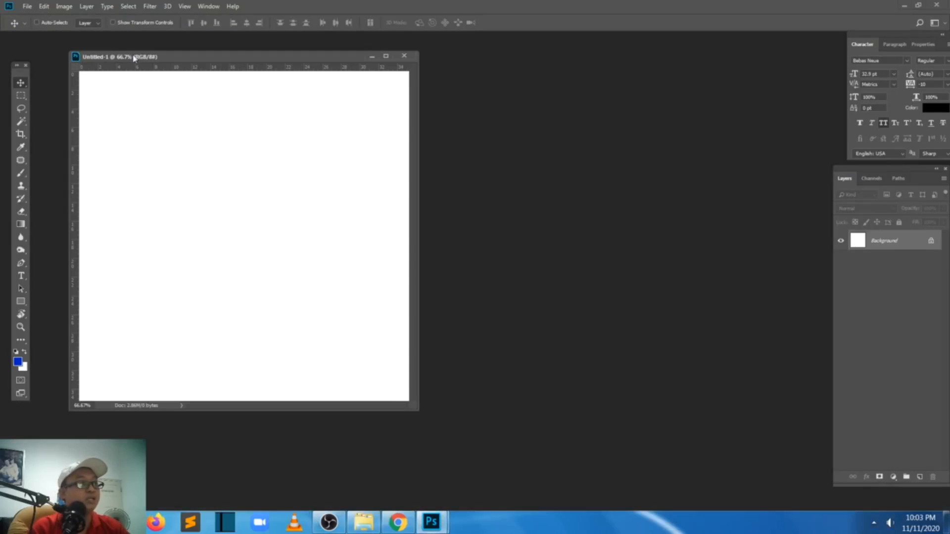
drag(208, 57, 317, 62)
drag(527, 413, 639, 457)
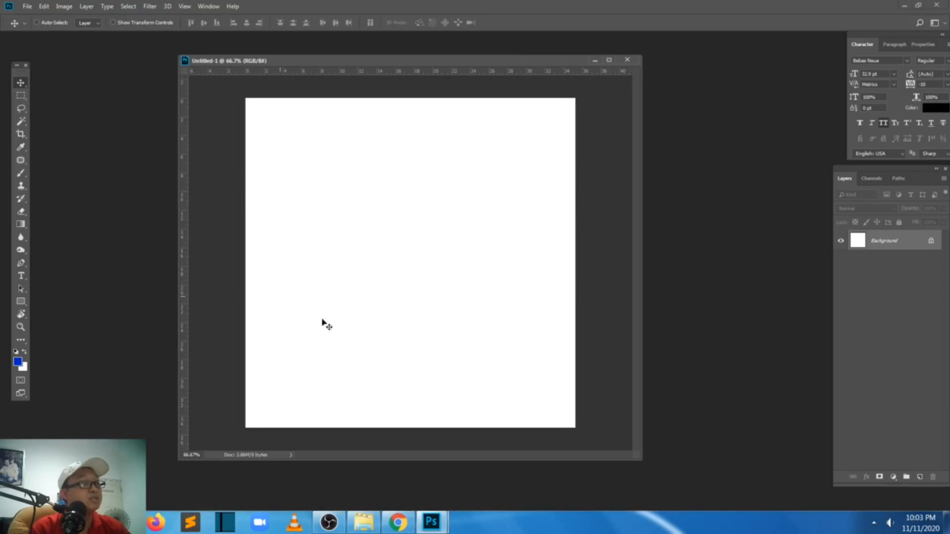
- Make a rectangular marquee selection on the Background layer and fill it with the default black foreground colour
drag(21, 95, 37, 97)
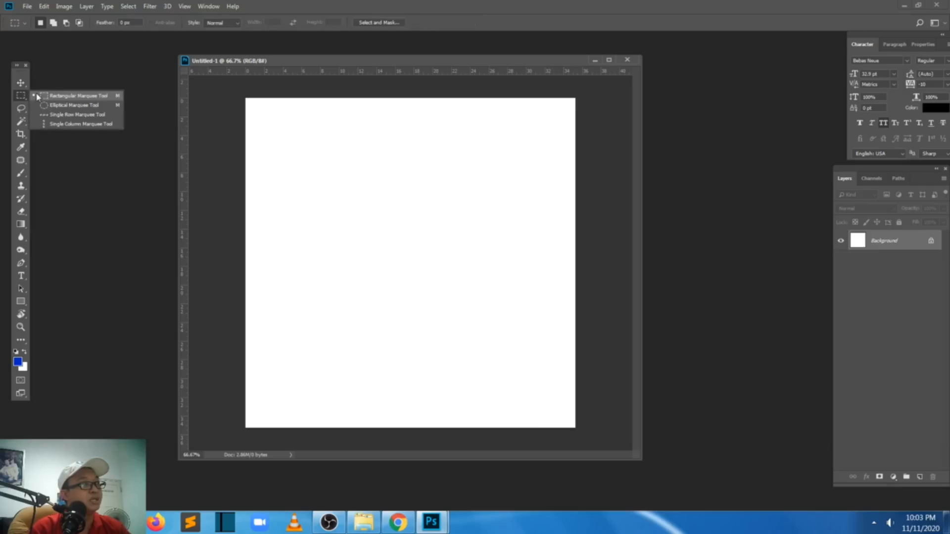
click(68, 97)
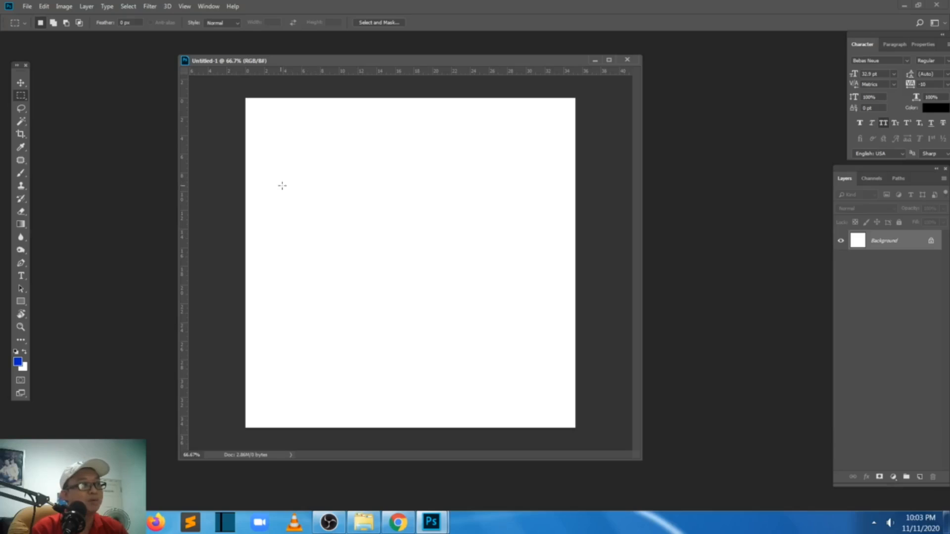
drag(304, 183, 486, 295)
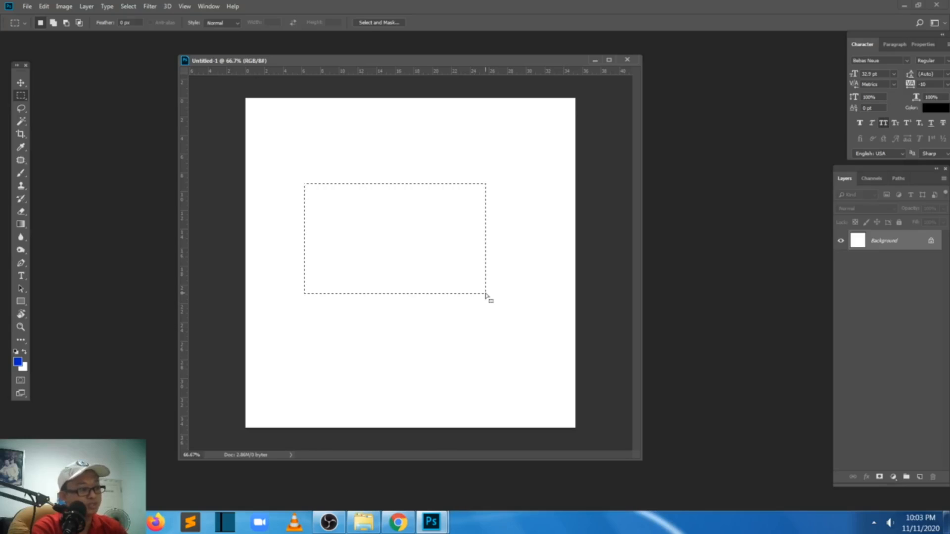
key(d)
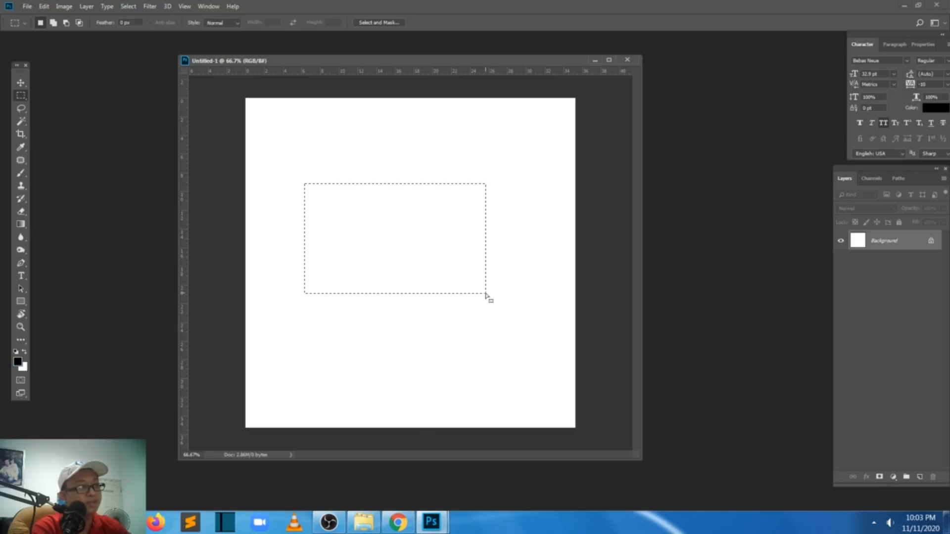
key(alt+BackSpace)
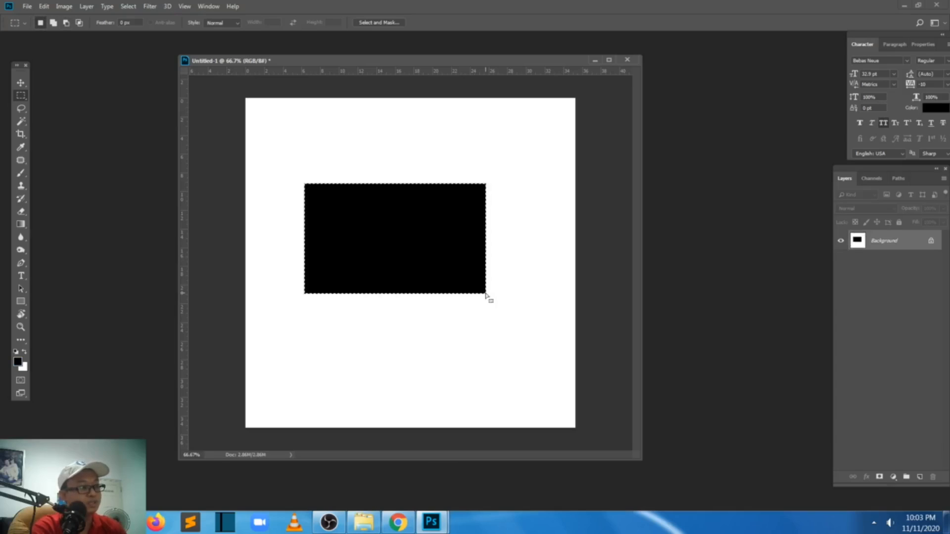
- Switch to the full-screen view mode with menu bar and undo the black fill
key(f)
ctrl+click(486, 230)
ctrl+click(486, 230)
ctrl+click(487, 230)
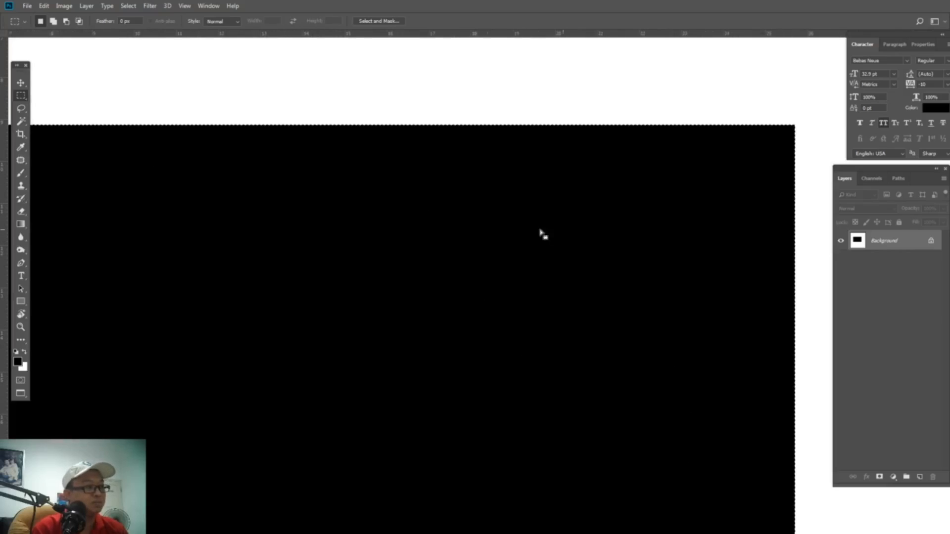
alt+click(558, 223)
key(ctrl+z)
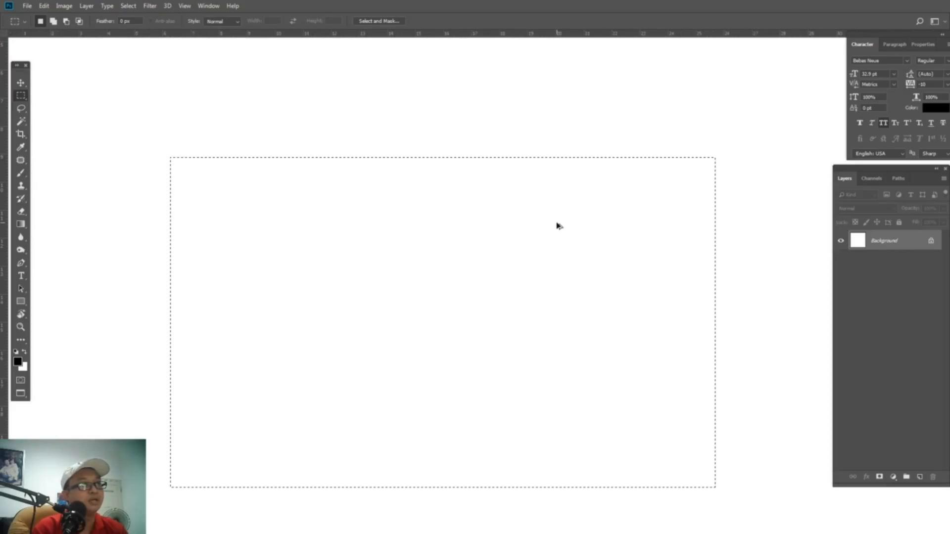
- Fill the rectangular selection on the Background layer with black again and deselect it
ctrl+click(524, 193)
drag(541, 170, 536, 214)
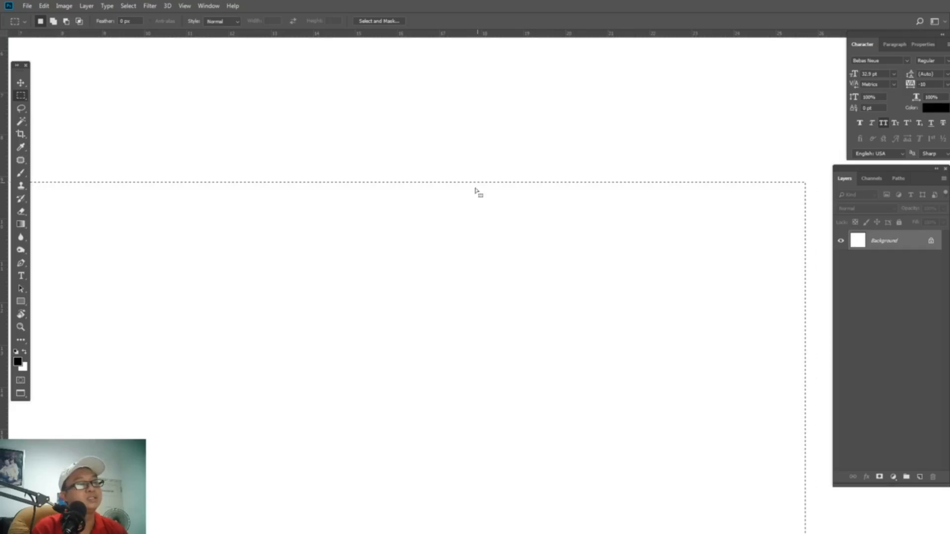
key(v)
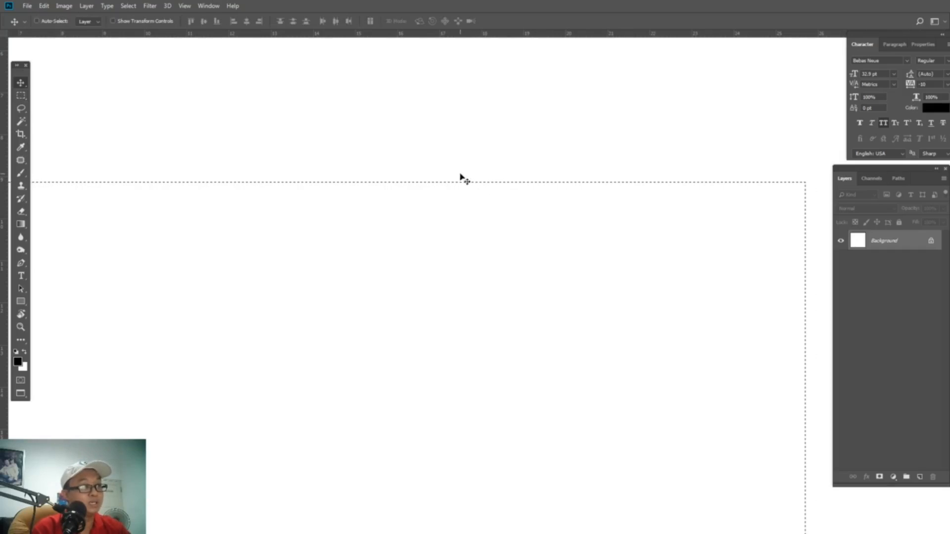
scroll(469, 206, down, 1)
scroll(485, 225, down, 2)
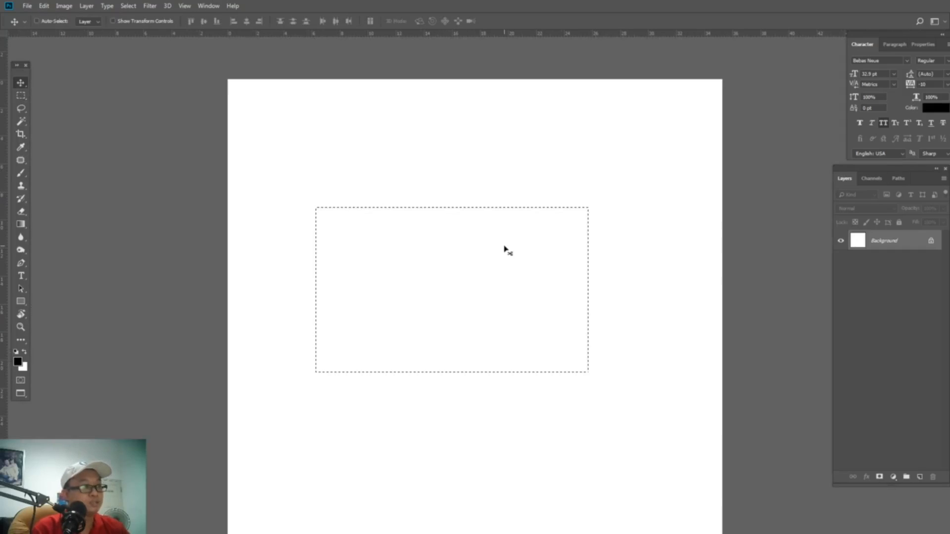
key(alt+BackSpace)
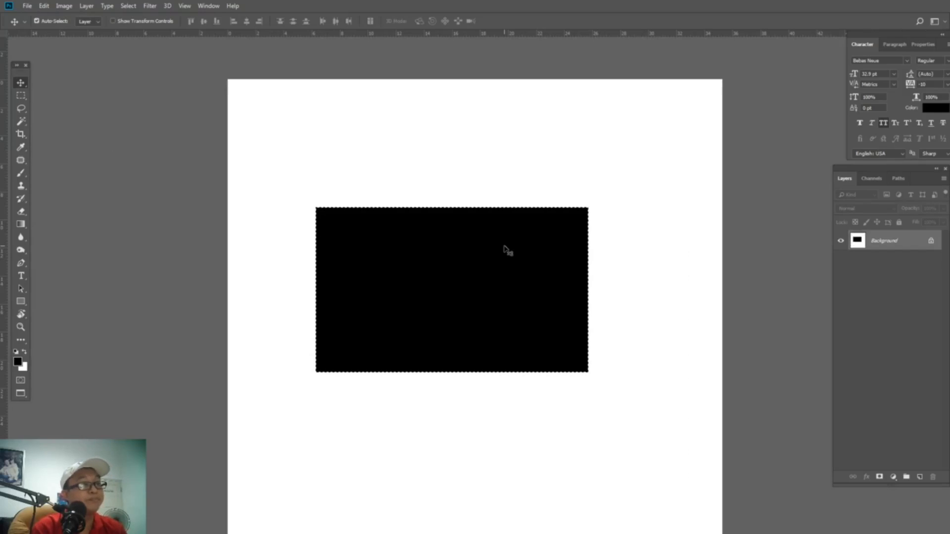
key(ctrl+d)
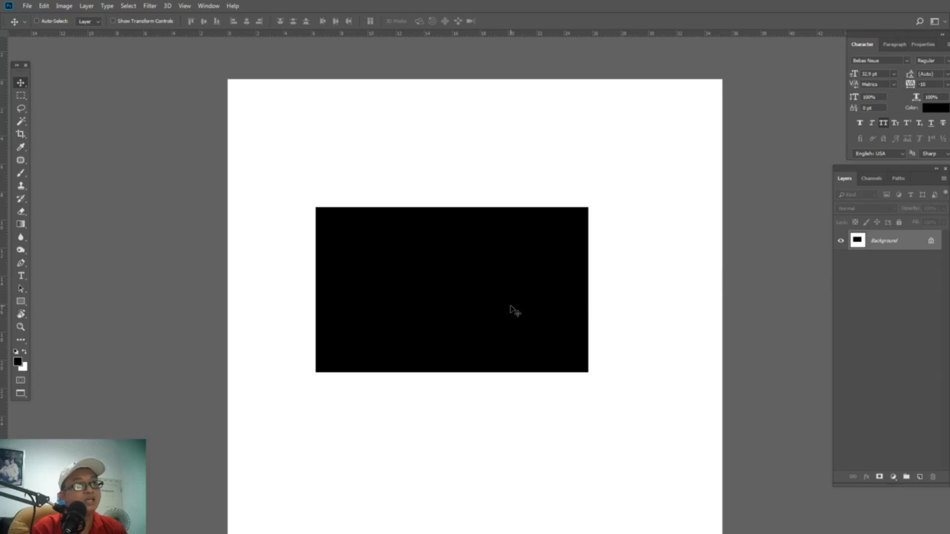
- Try to move the black rectangle on the Background layer, then undo its fill and clear the selection
drag(519, 311, 506, 276)
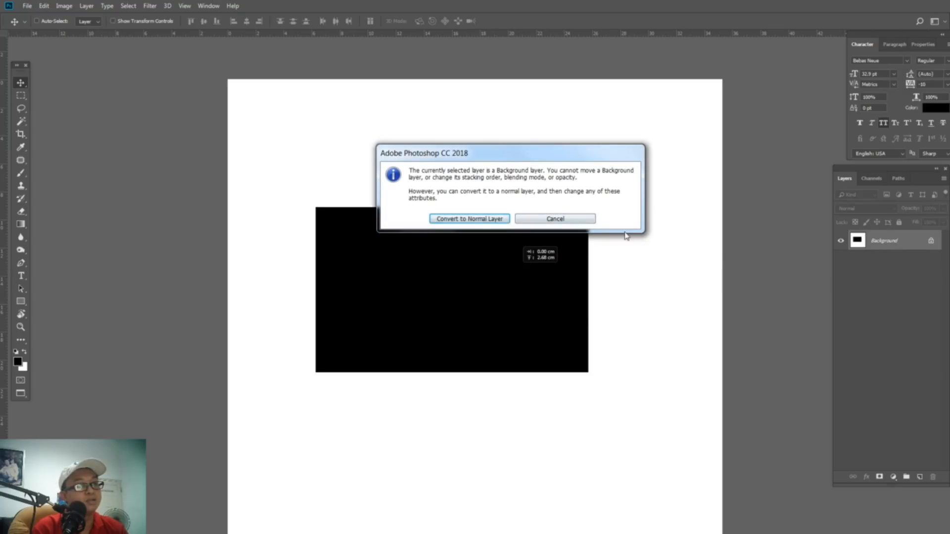
click(587, 219)
key(ctrl+BackSpace)
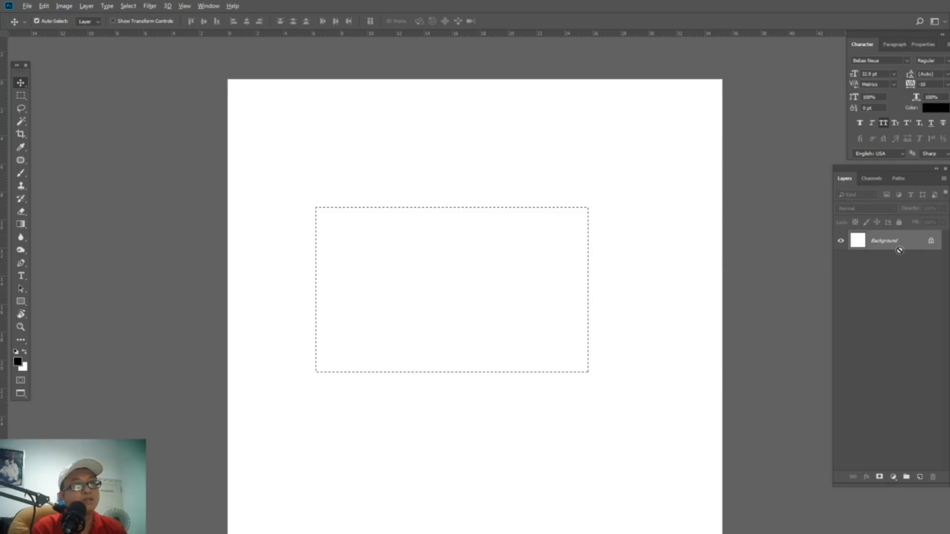
key(ctrl+d)
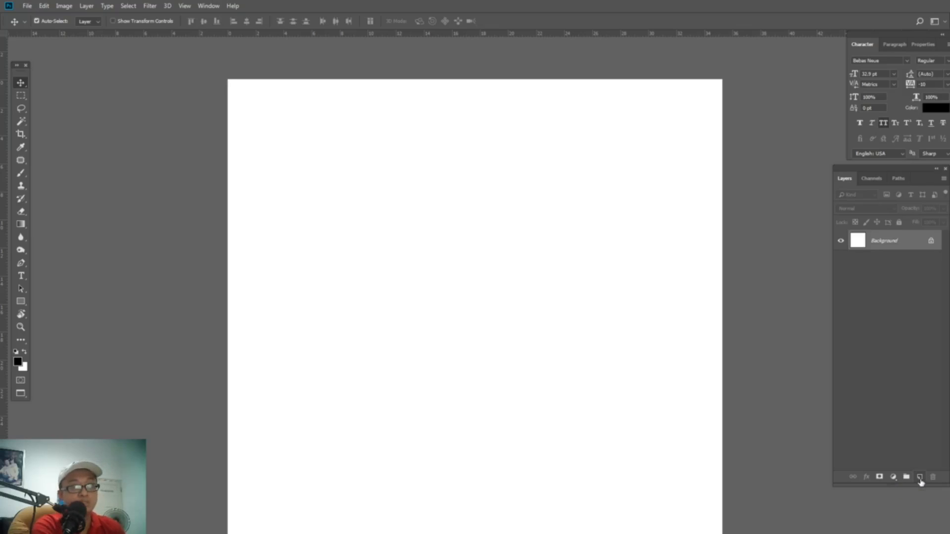
- Create a new layer named "kotak" above the Background layer
alt+click(919, 477)
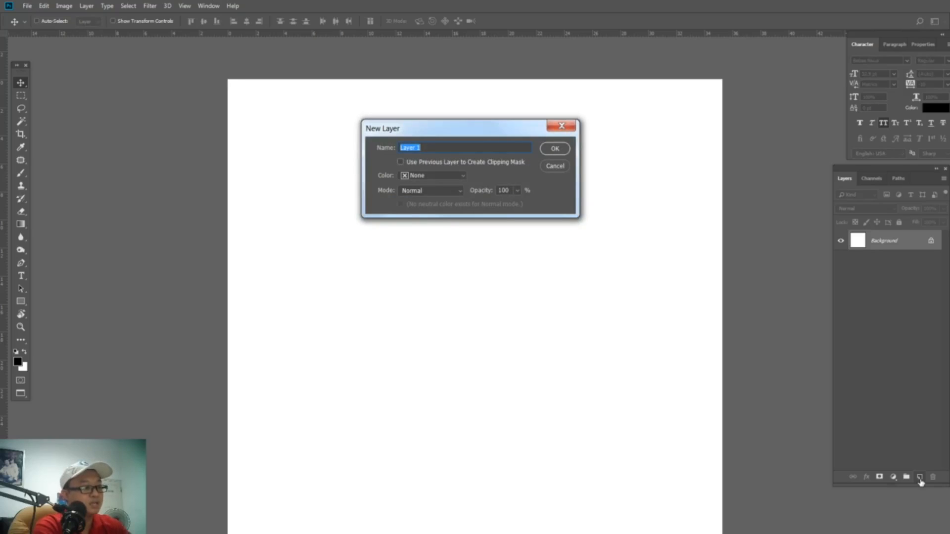
text(kotak)
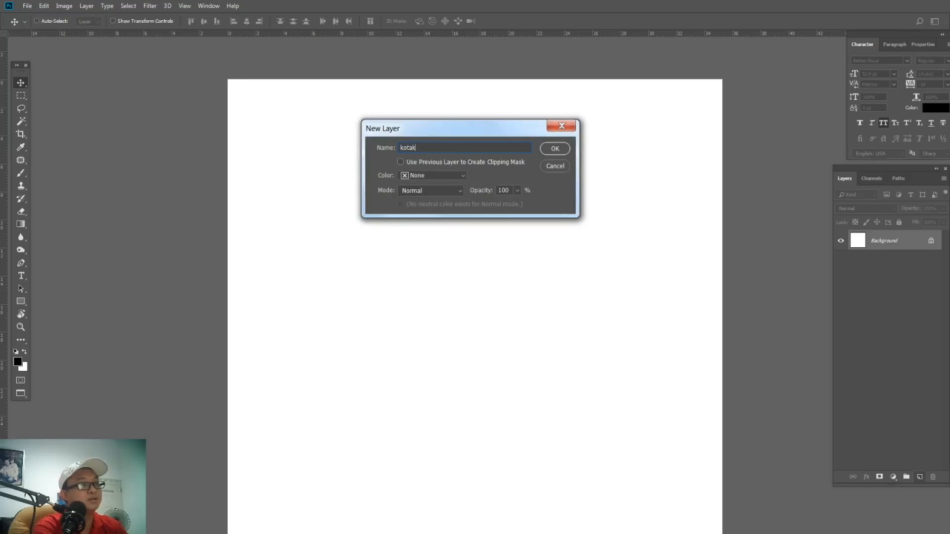
key(Return)
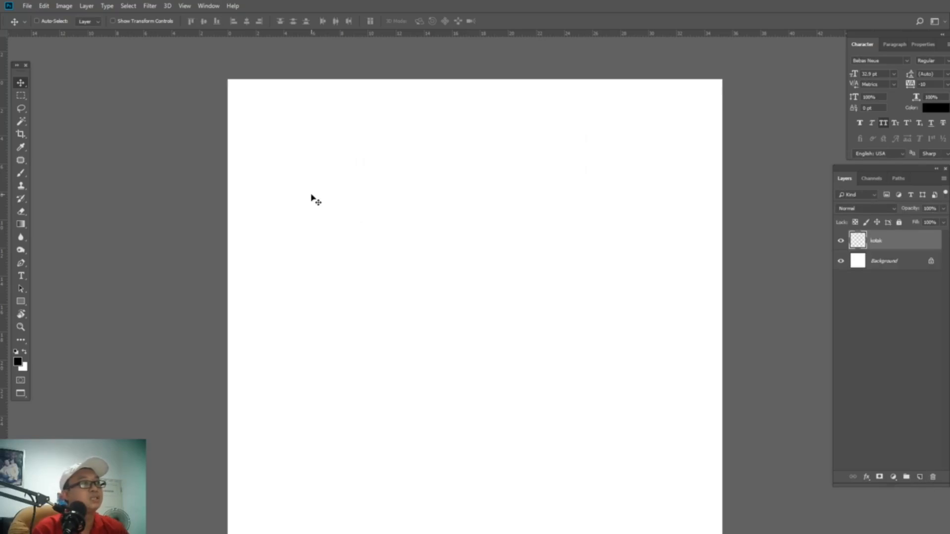
- Make a square marquee selection in the upper middle of the canvas with the kotak layer active
key(f)
key(f)
key(f)
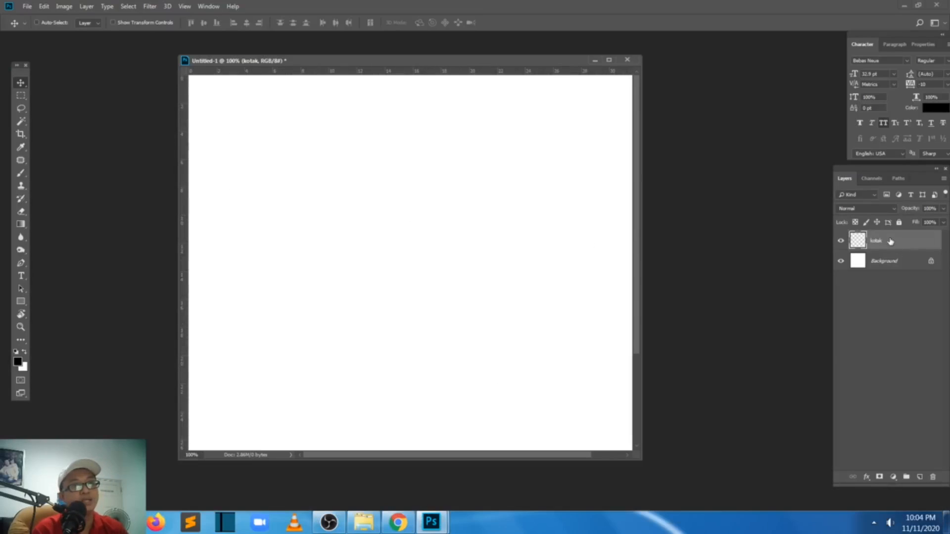
key(f)
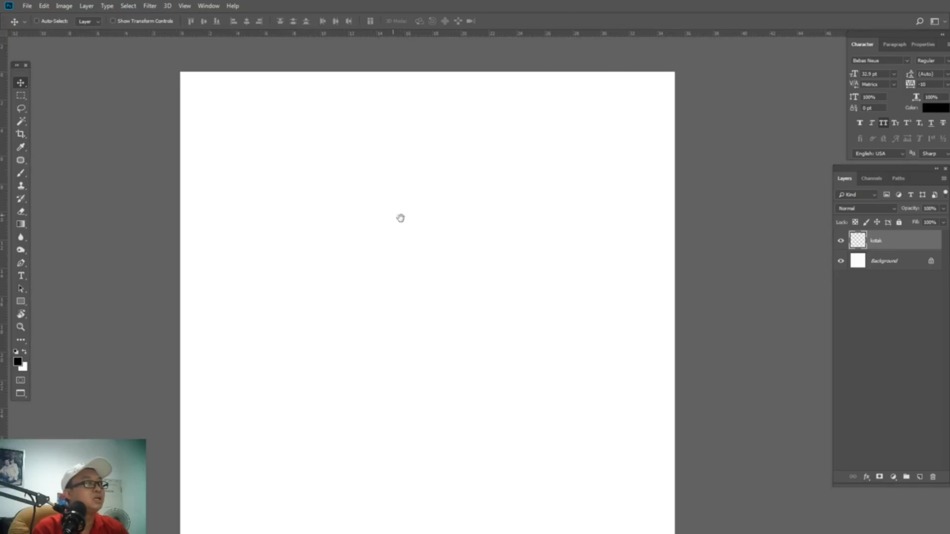
click(21, 96)
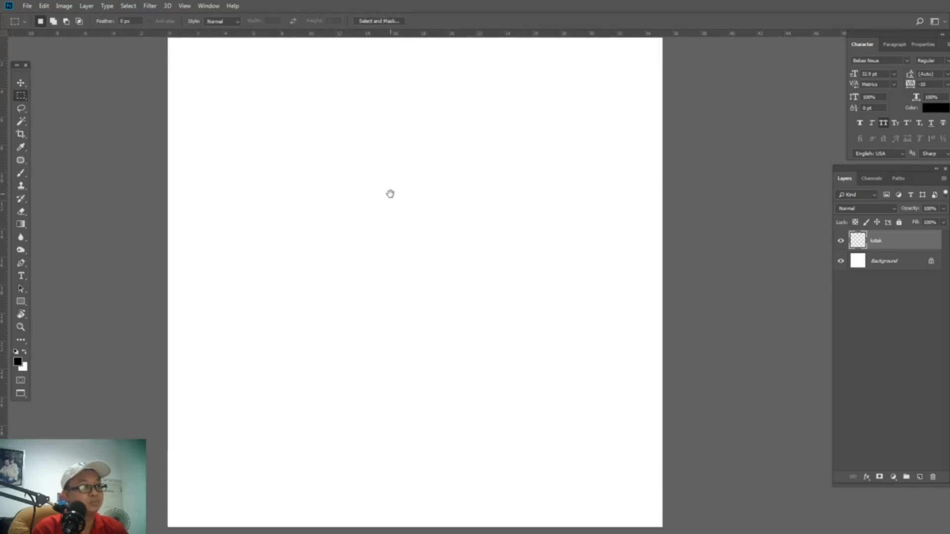
key(f)
key(f)
key(f)
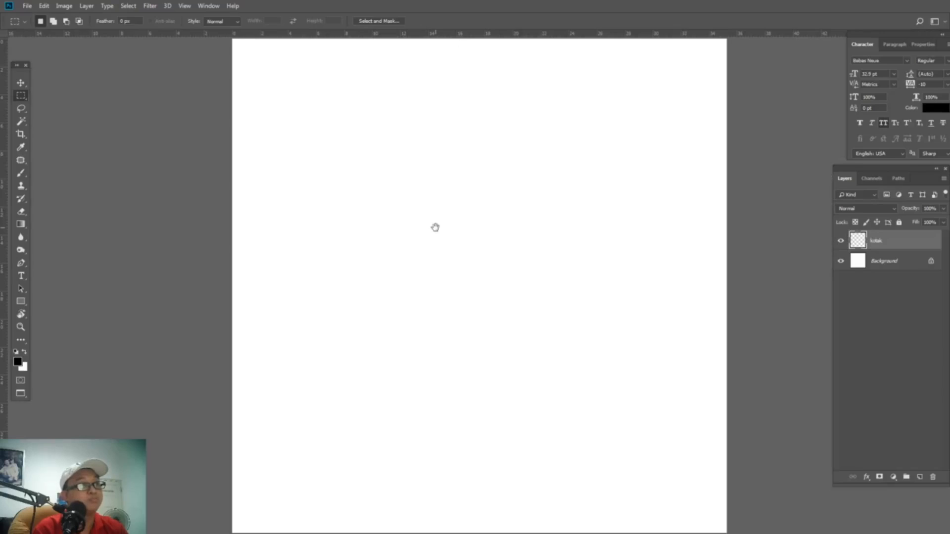
drag(306, 161, 587, 345)
key(ctrl+d)
drag(292, 137, 607, 380)
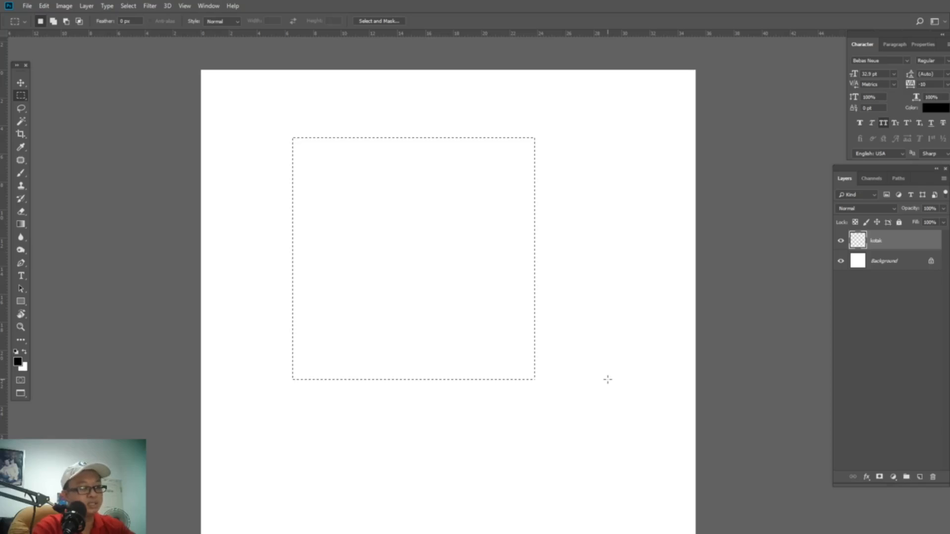
- Fill the square selection on the kotak layer with black, deselect it and switch to the Move tool
key(alt)
key(alt+BackSpace)
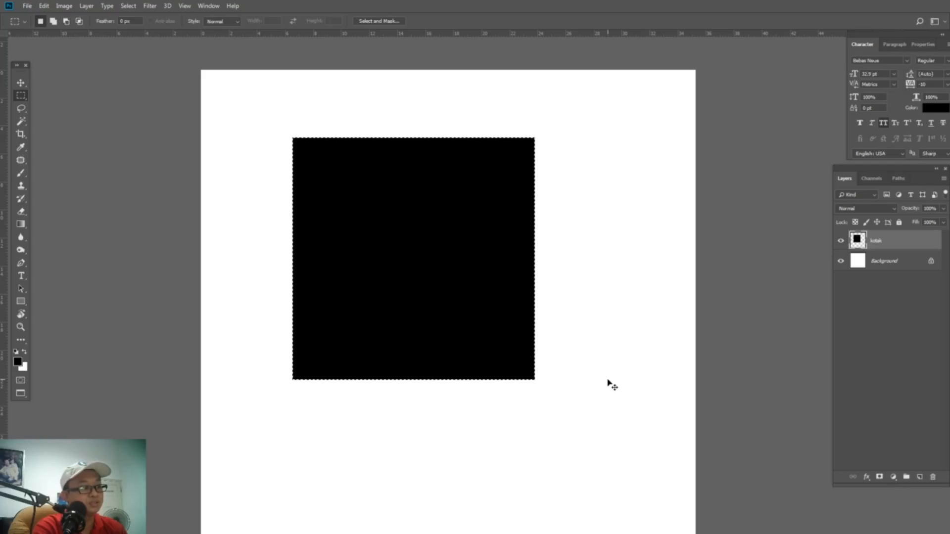
key(ctrl+d)
key(v)
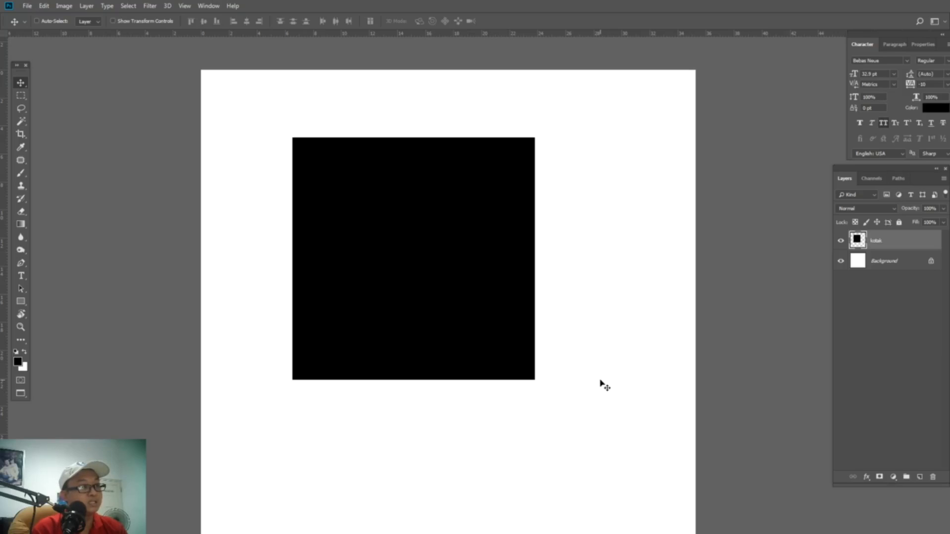
key(ctrl)
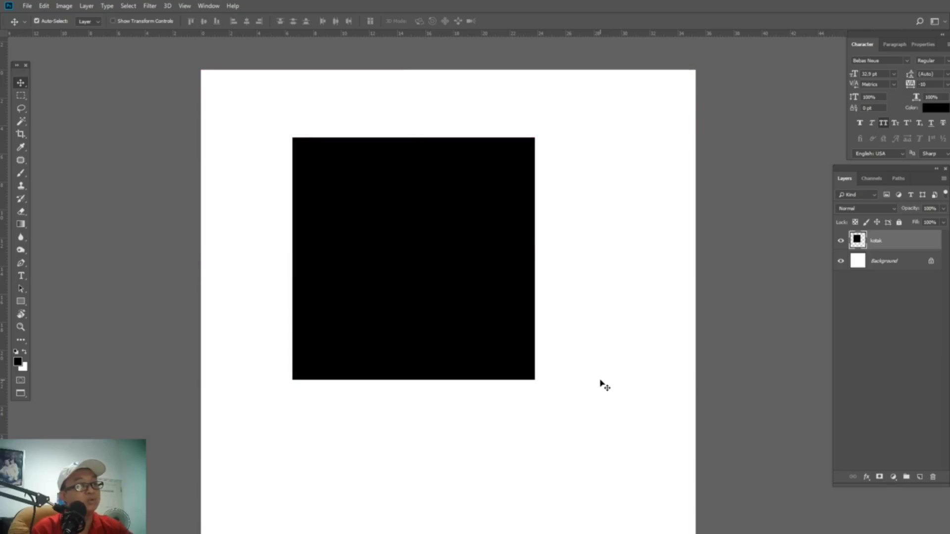
key(ctrl+t)
key(Return)
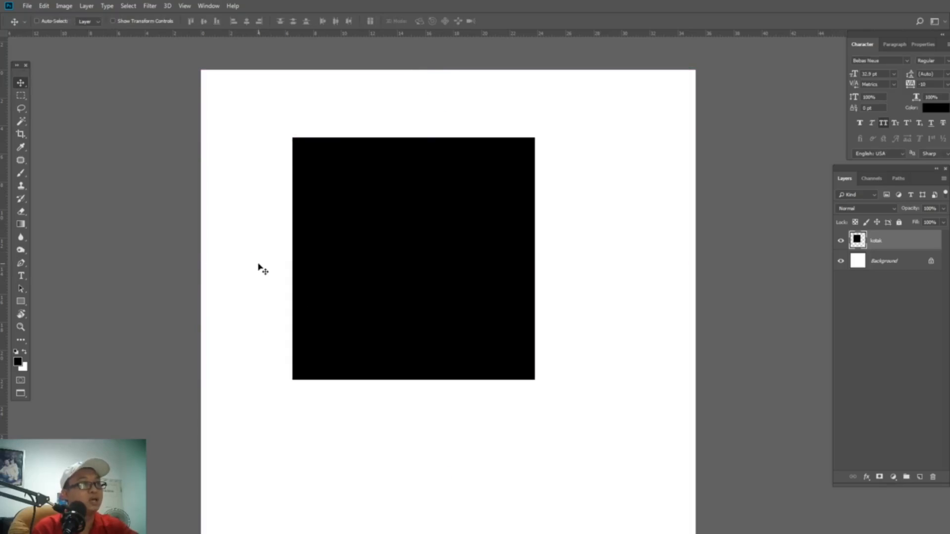
- Try to scale the kotak square proportionally to about 87% from its upper-right corner, then undo the scaling
click(43, 6)
mouse_move(114, 222)
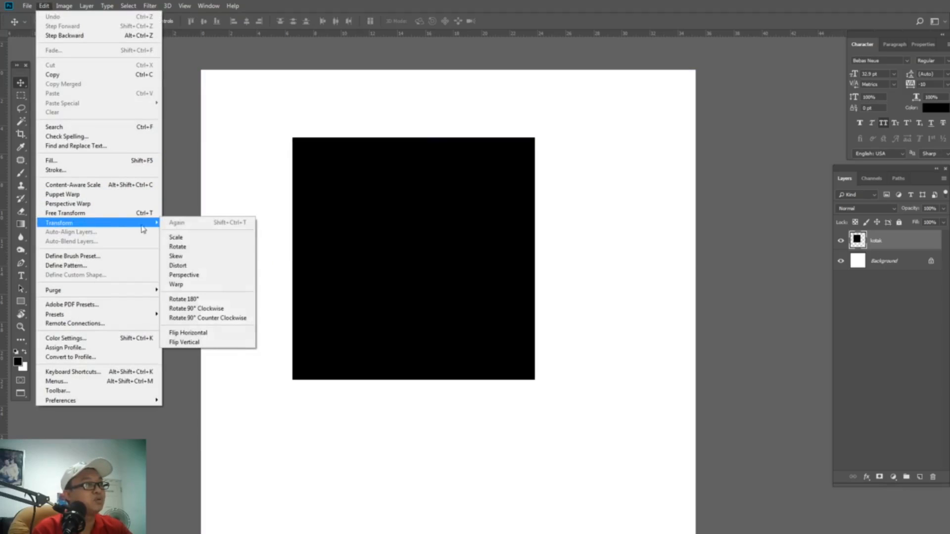
click(192, 243)
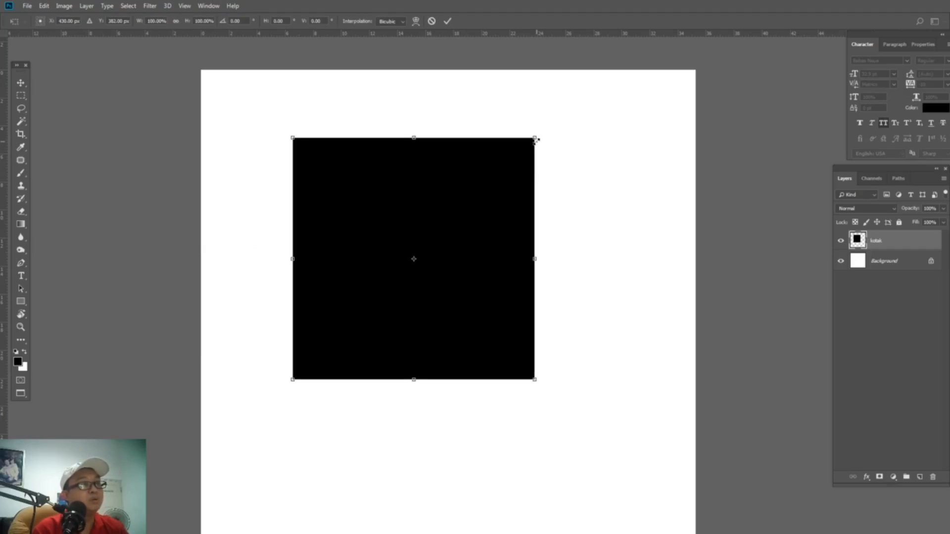
drag(536, 140, 541, 208)
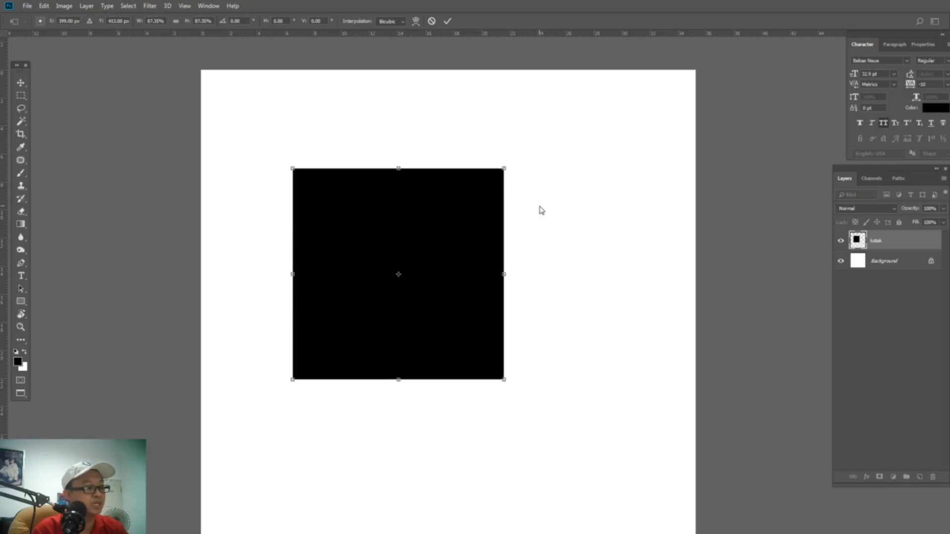
key(ctrl+z)
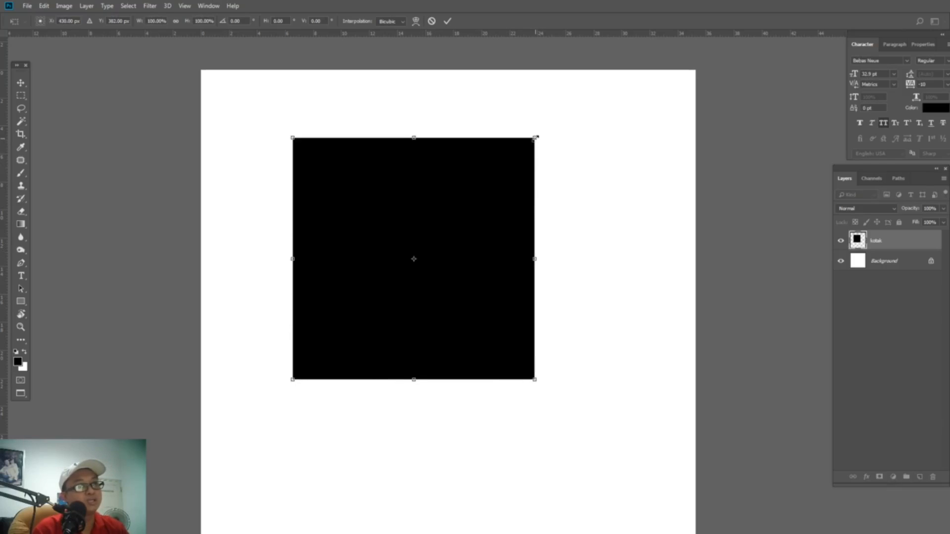
- Try to scale the black square non-proportionally from its upper-right corner, then undo it and close the transform
drag(535, 138, 497, 154)
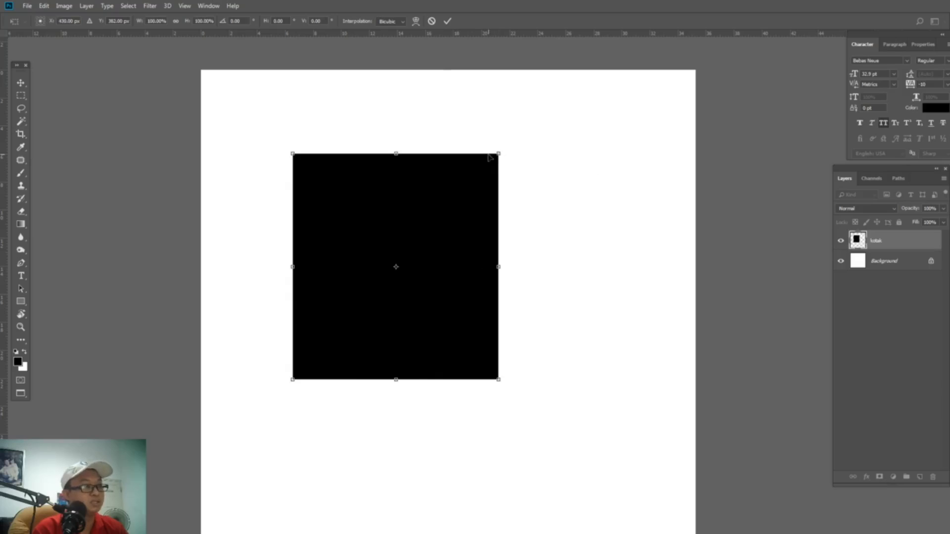
key(ctrl+z)
key(Return)
- Shrink the black square proportionally to about half its size with Free Transform, keeping its lower-left corner fixed
click(496, 167)
key(ctrl+t)
drag(534, 138, 432, 258)
key(Return)
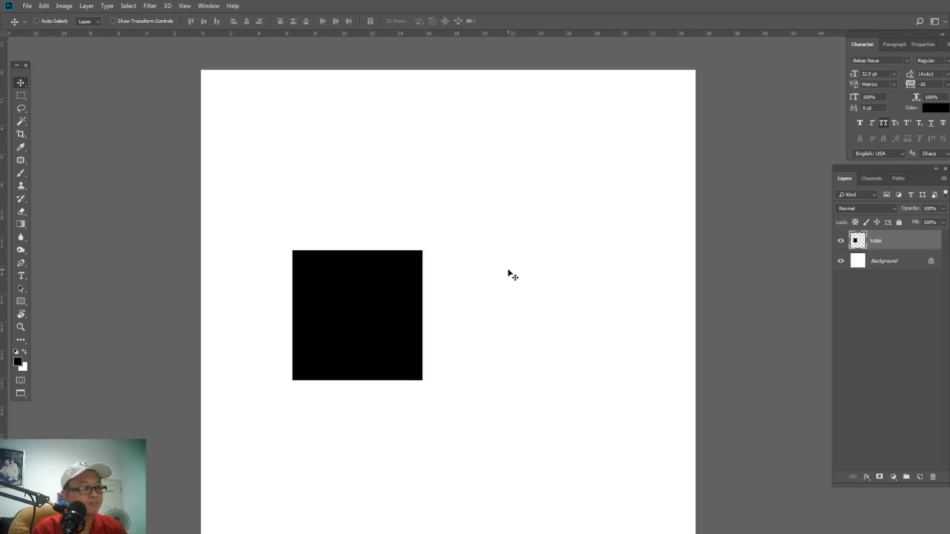
- Delete the kotak layer, undo the deletion, and delete the layer again
key(shift+f)
key(f)
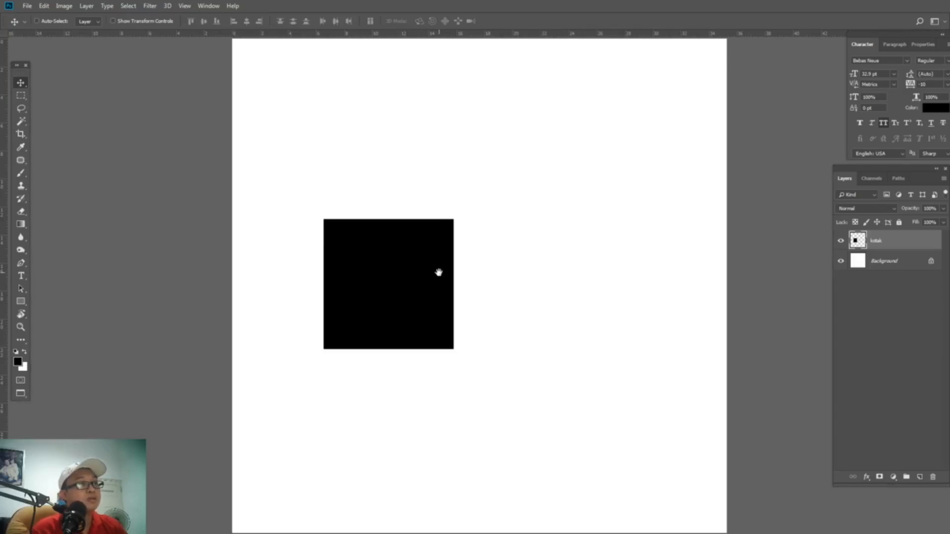
drag(438, 272, 426, 291)
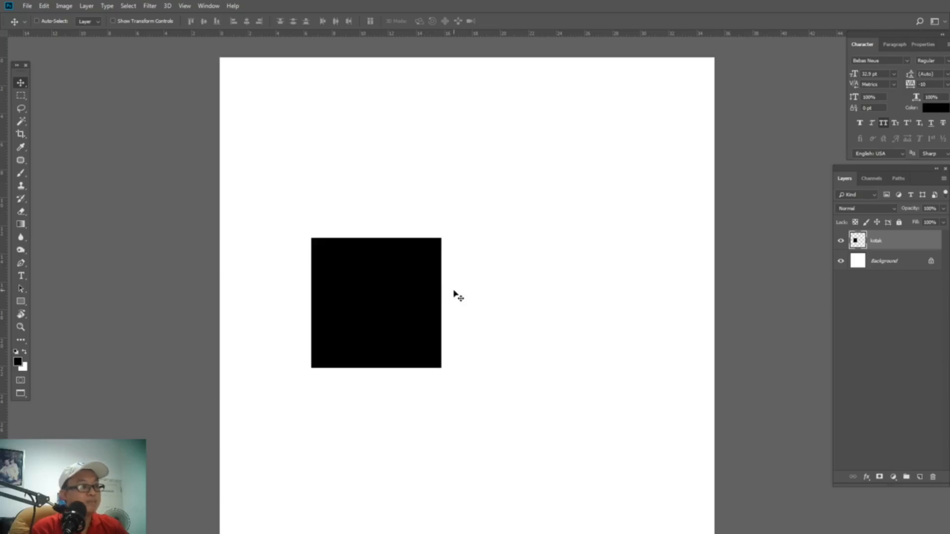
key(ctrl)
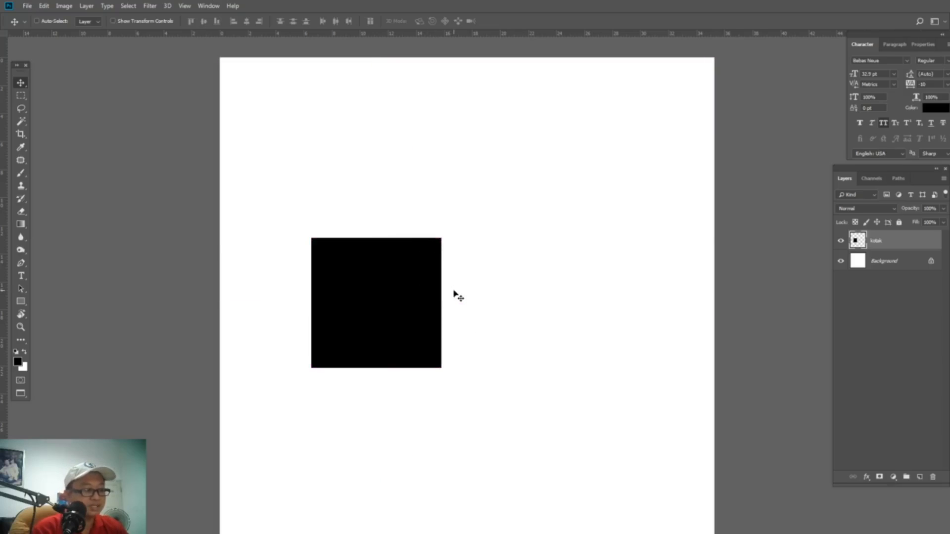
scroll(458, 303, down, 1)
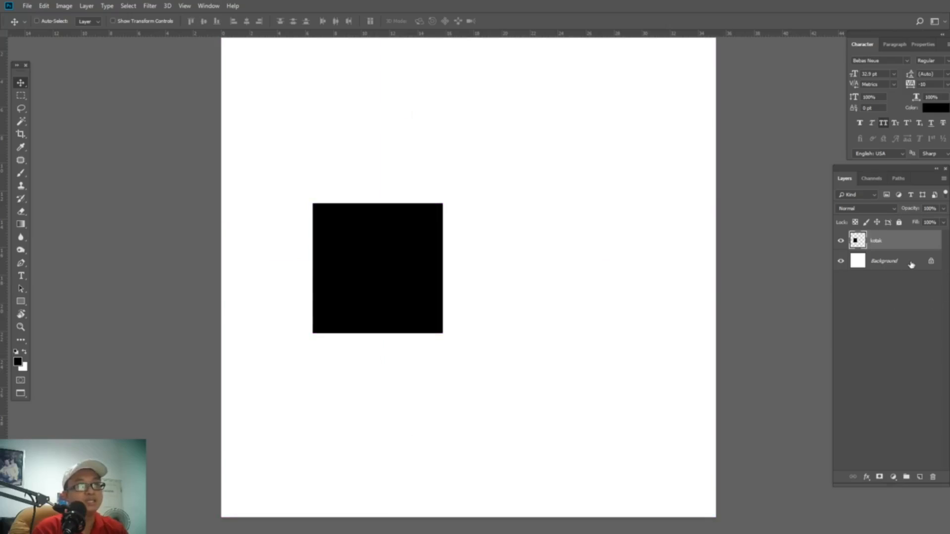
drag(903, 244, 934, 476)
key(ctrl+z)
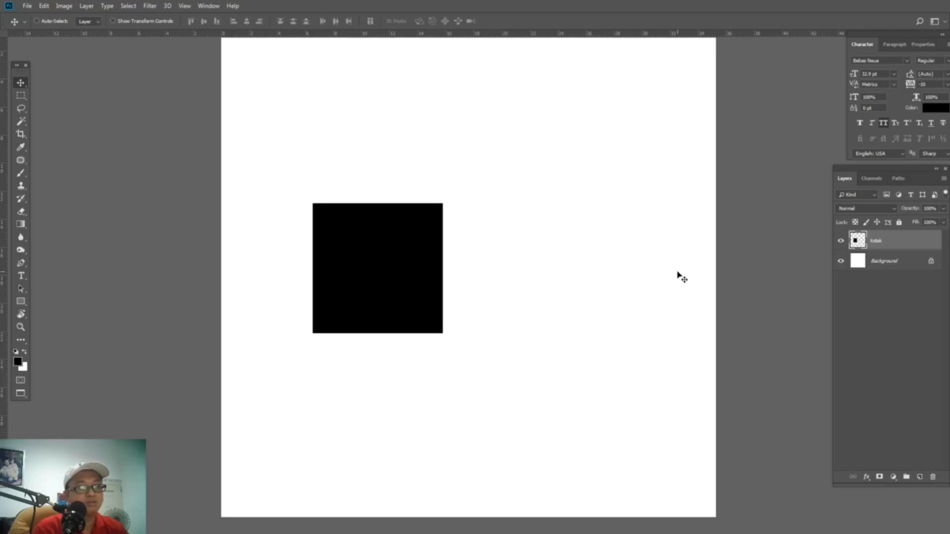
key(Delete)
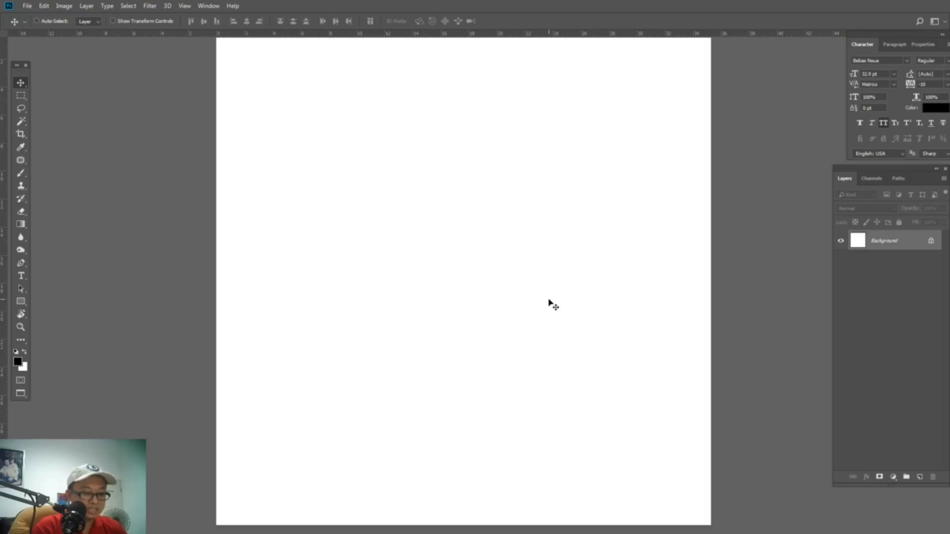
- Create a new layer above the Background, fill it entirely with black and undo the fill
drag(549, 300, 531, 306)
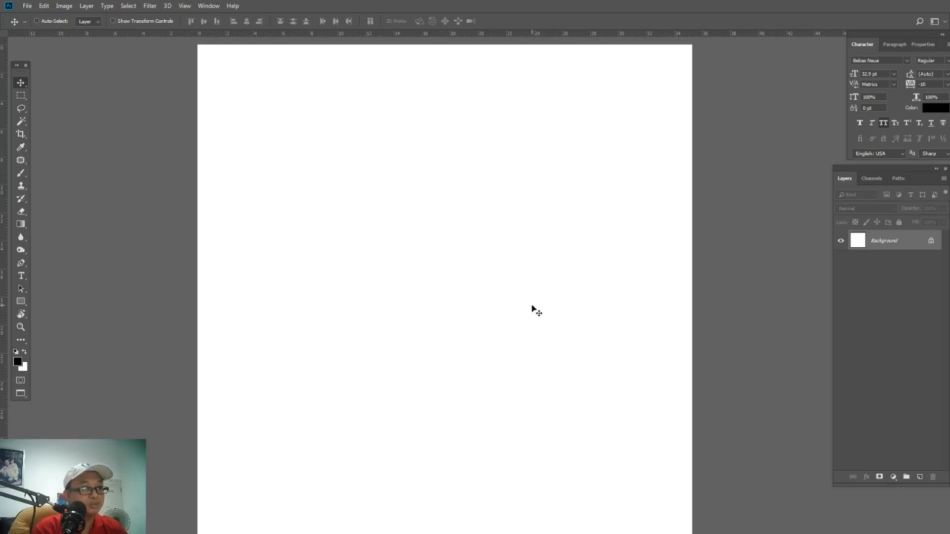
drag(509, 260, 496, 280)
key(ctrl+minus)
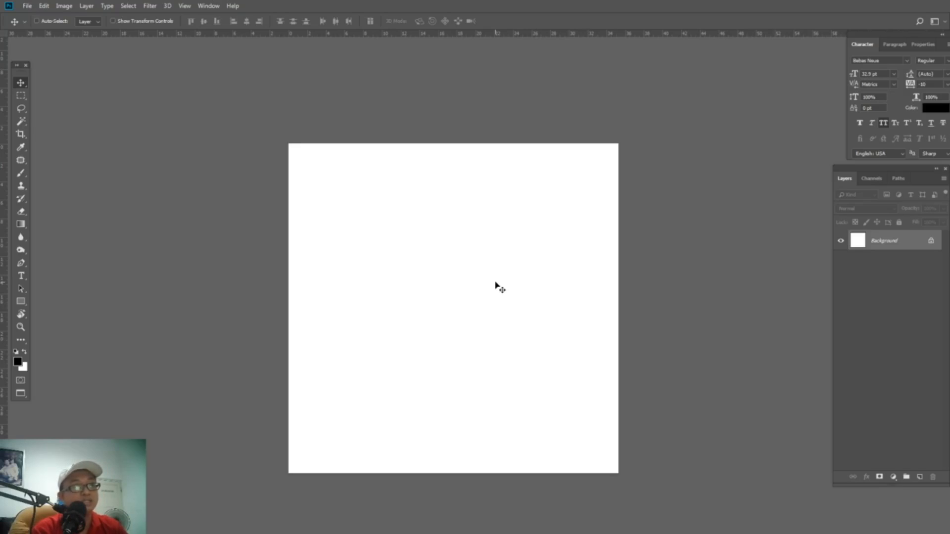
click(919, 477)
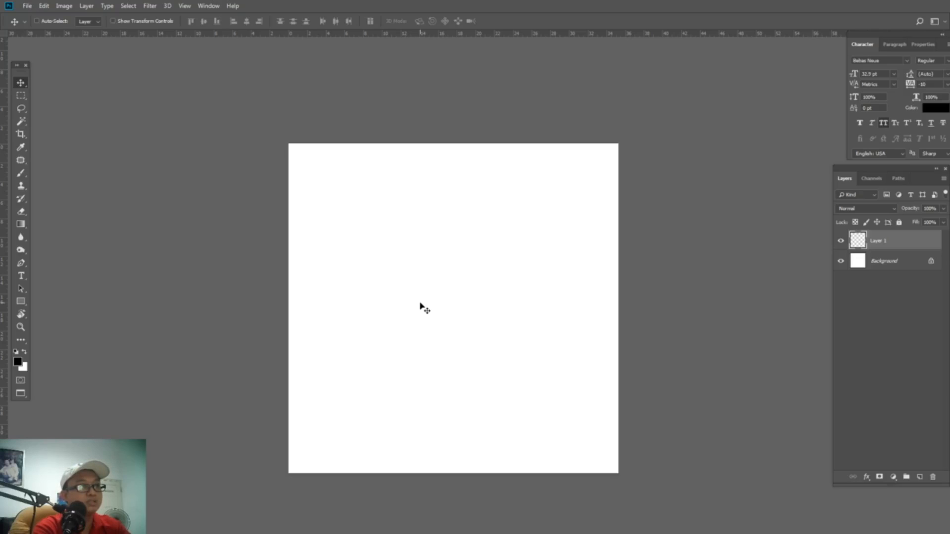
key(alt+BackSpace)
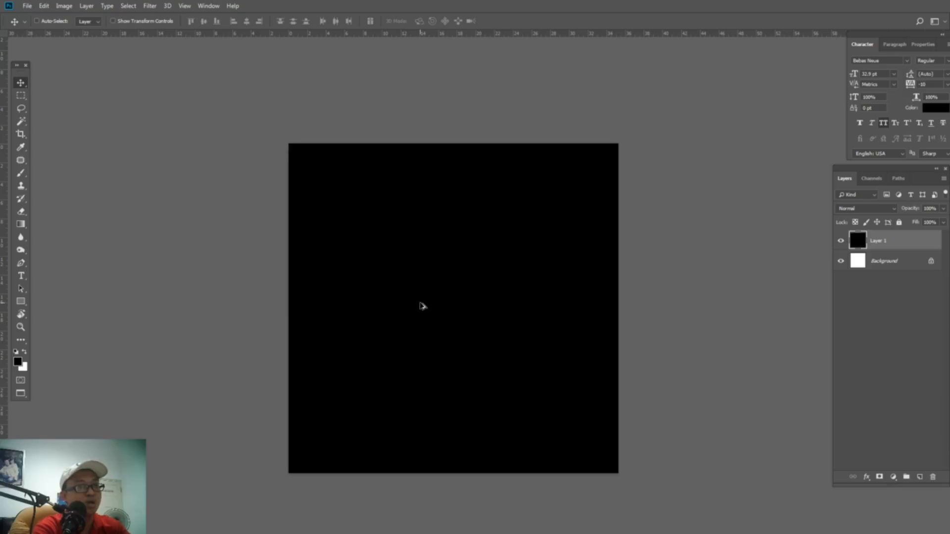
key(ctrl+z)
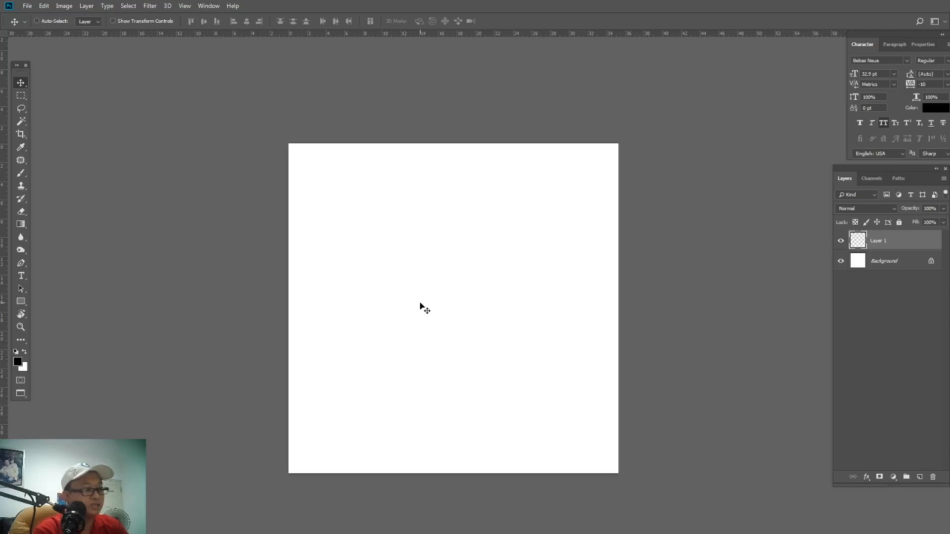
- Try a rectangular marquee selection, clear it, and make a square selection in the middle of the canvas
key(m)
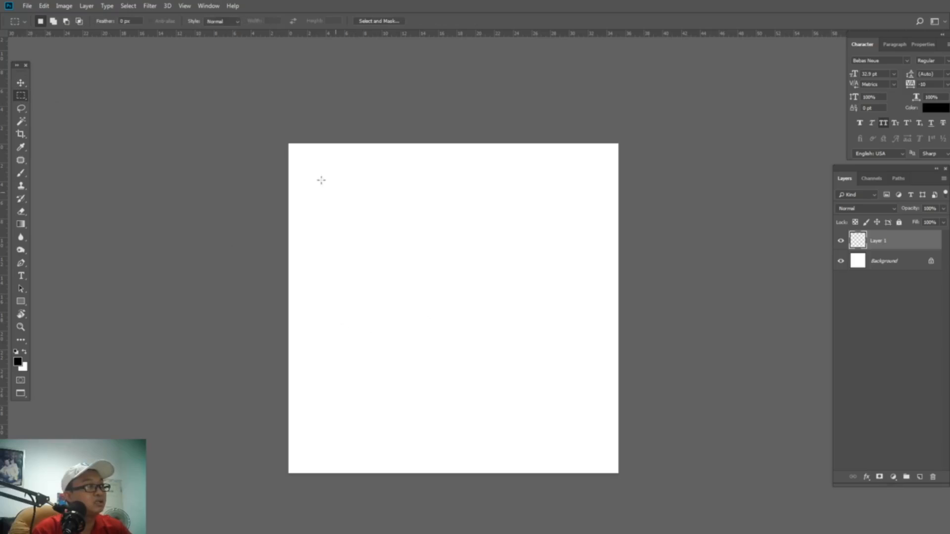
drag(345, 208, 560, 339)
key(ctrl+d)
drag(359, 196, 637, 385)
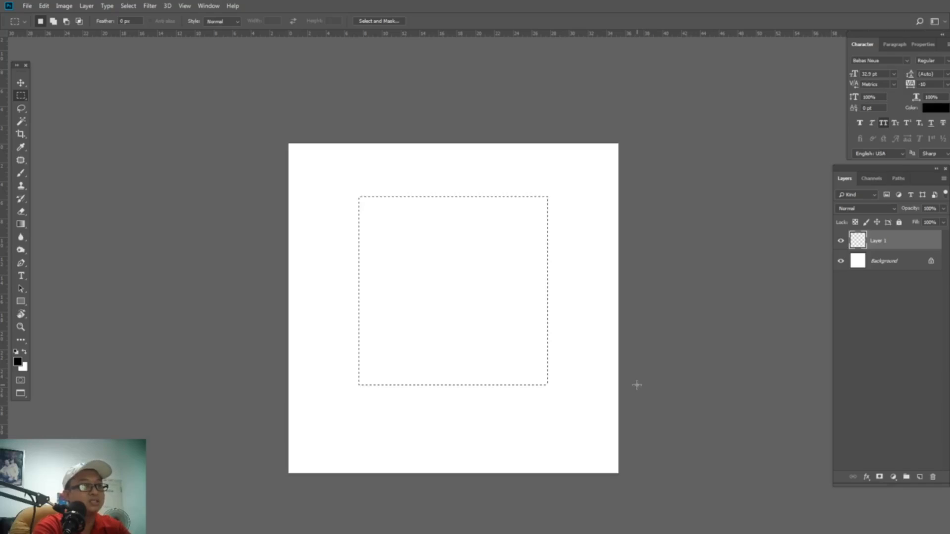
- Fill the square selection on the new layer with black, erase the fill and deselect
key(alt+BackSpace)
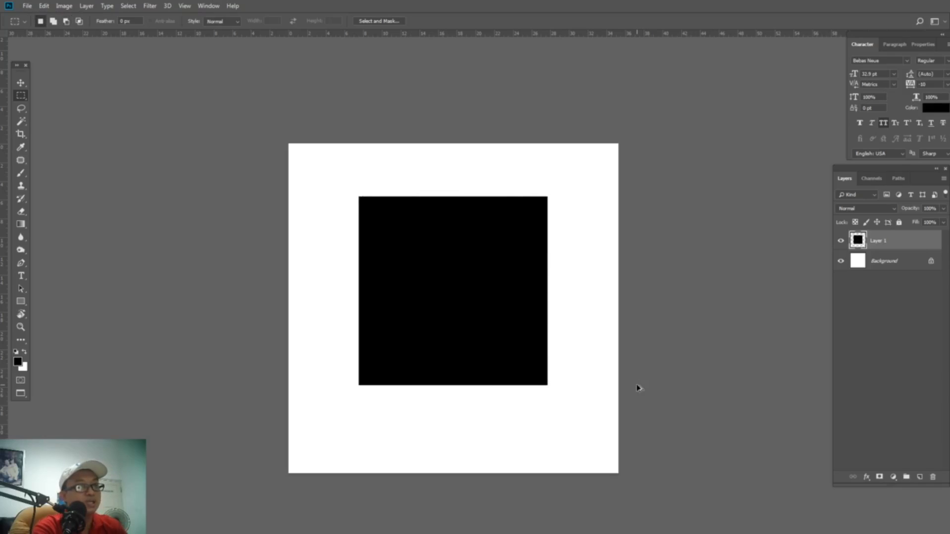
key(Delete)
key(ctrl+d)
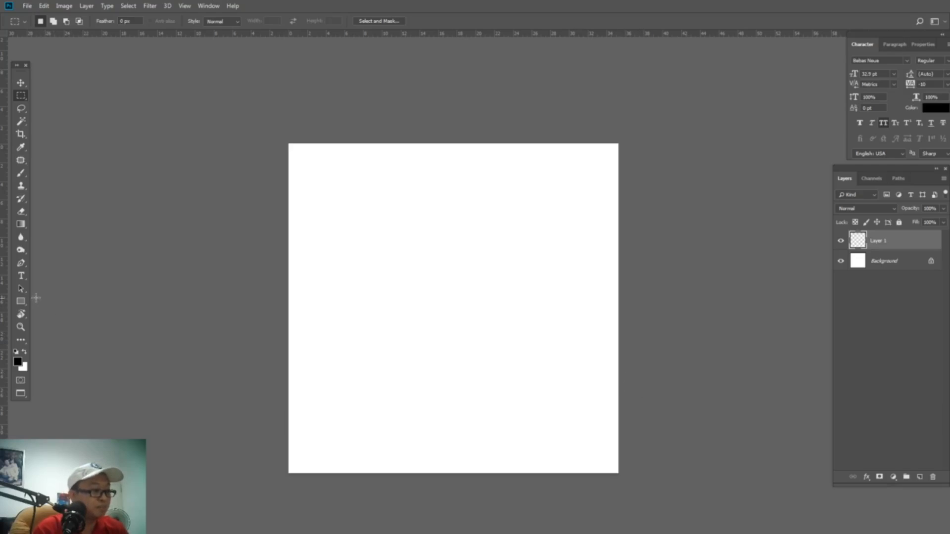
- Activate the Brush tool and choose the Hard Round brush
click(23, 175)
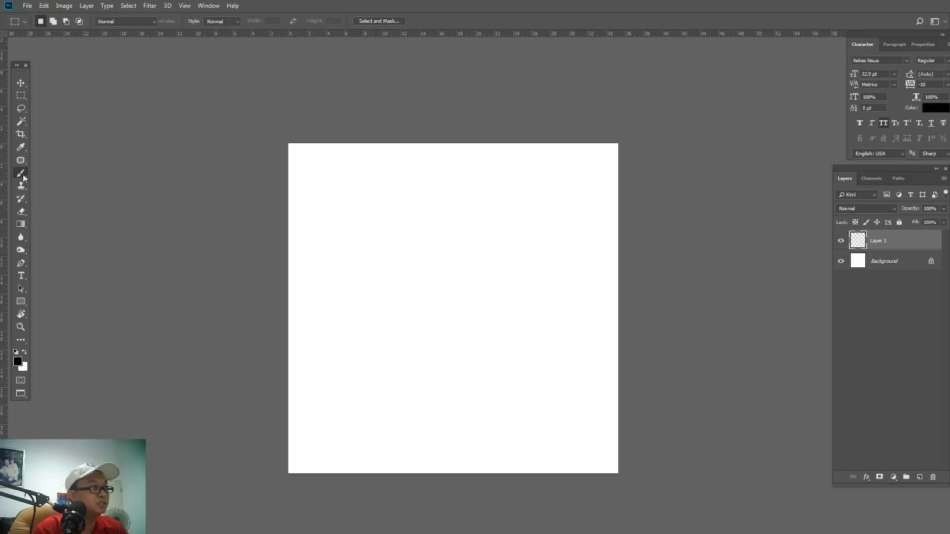
right_click(24, 176)
click(54, 174)
right_click(411, 297)
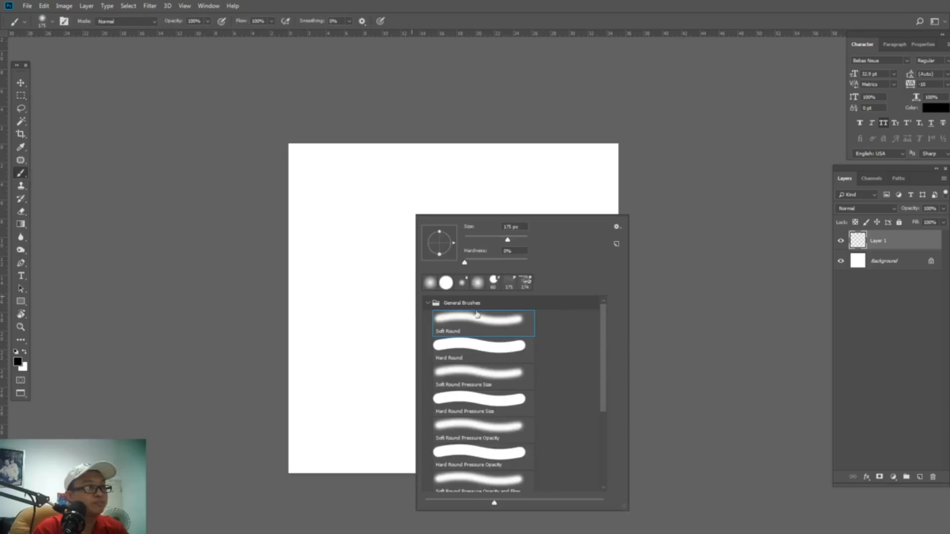
click(262, 339)
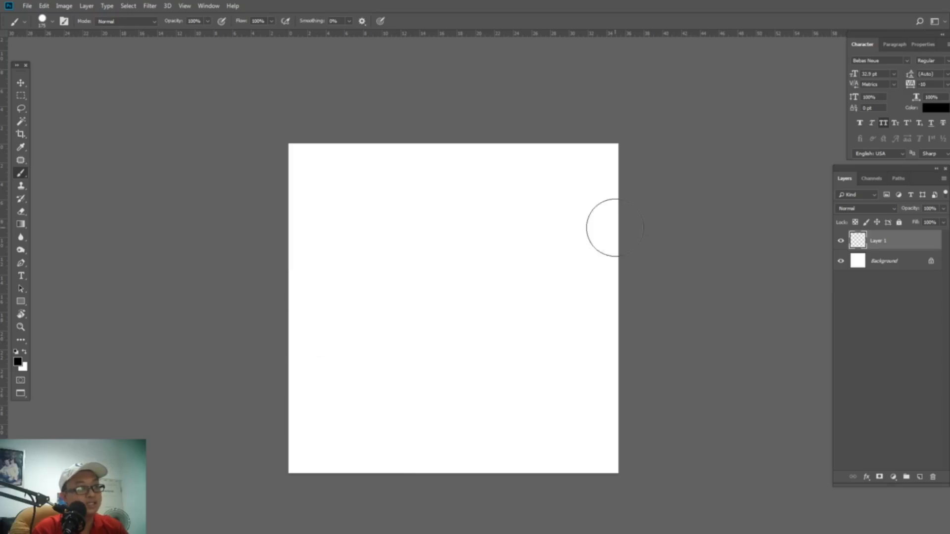
- Try brush strokes across the canvas, undo them and restore the square selection
drag(112, 133, 705, 165)
key(ctrl+z)
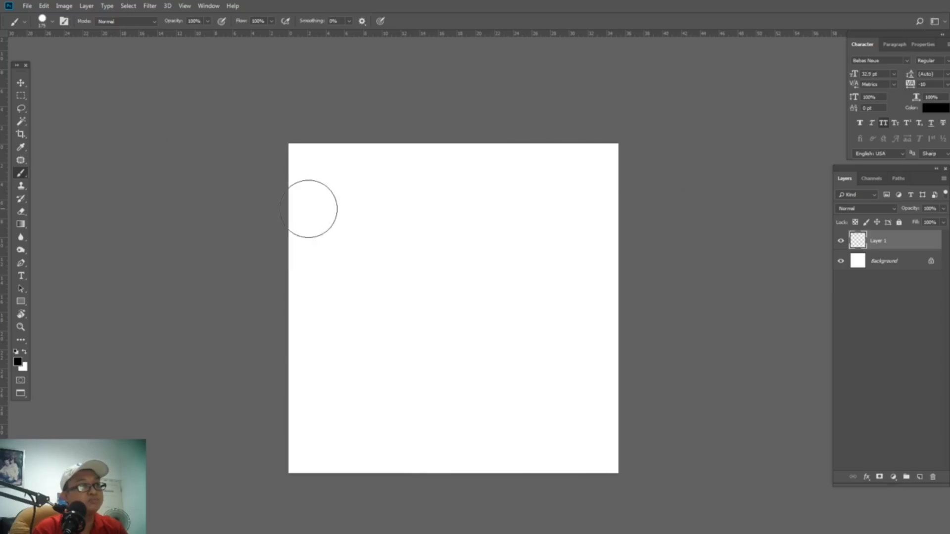
mouse_move(229, 207)
mouse_down()
mouse_move(684, 272)
mouse_move(316, 349)
mouse_move(316, 393)
mouse_move(598, 446)
mouse_move(583, 205)
mouse_move(426, 389)
mouse_up()
key(ctrl+z)
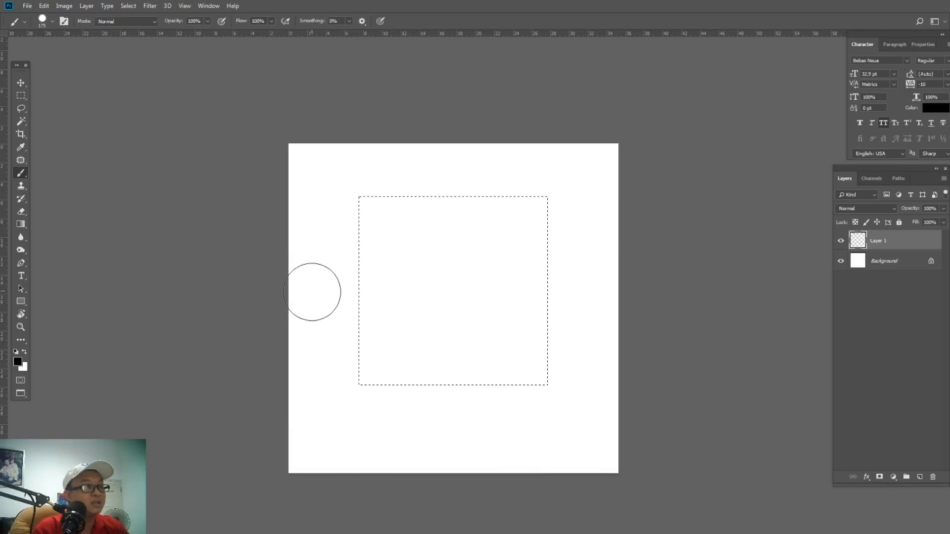
- Set the brush size to 125 px
key(bracketright)
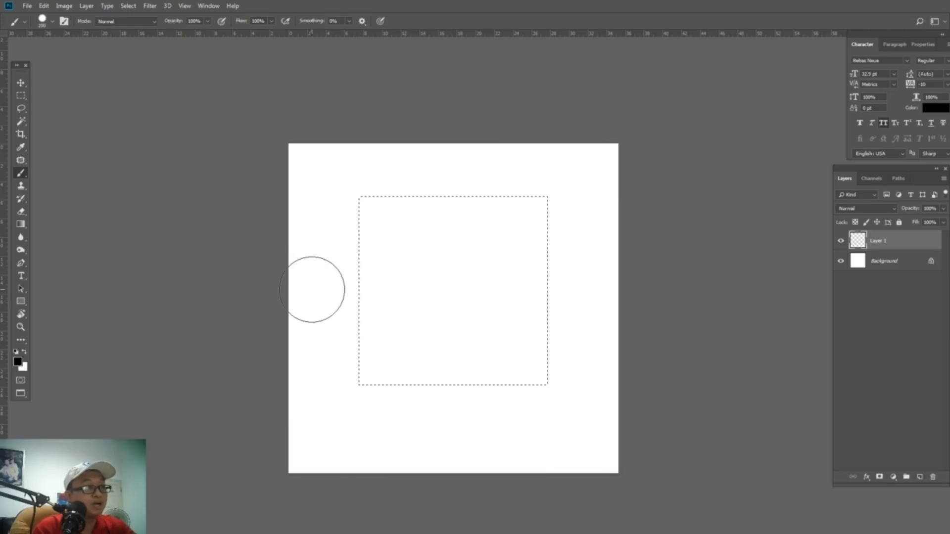
key(bracketleft)
key(bracketleft)
key(bracketleft)
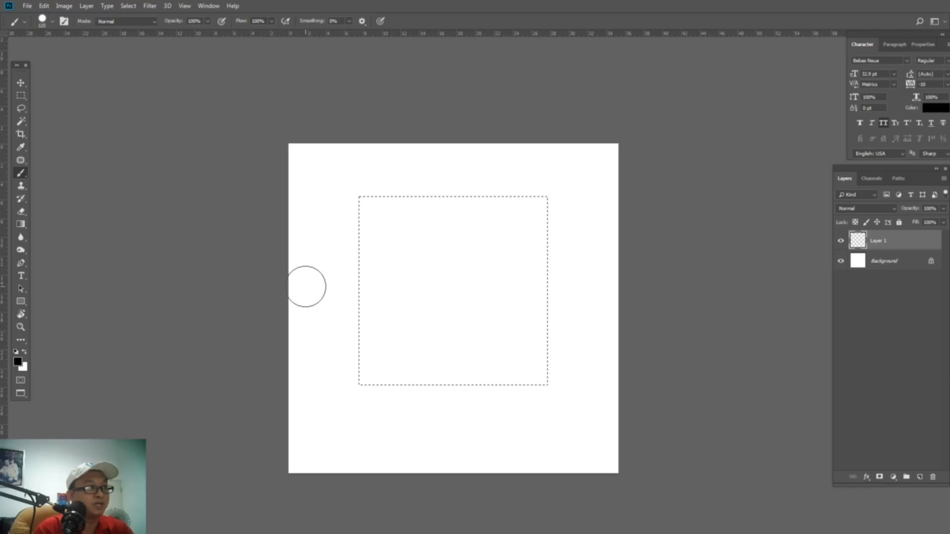
- Paint black test strokes from outside into the square selection in several directions, undoing each stroke
drag(306, 286, 450, 285)
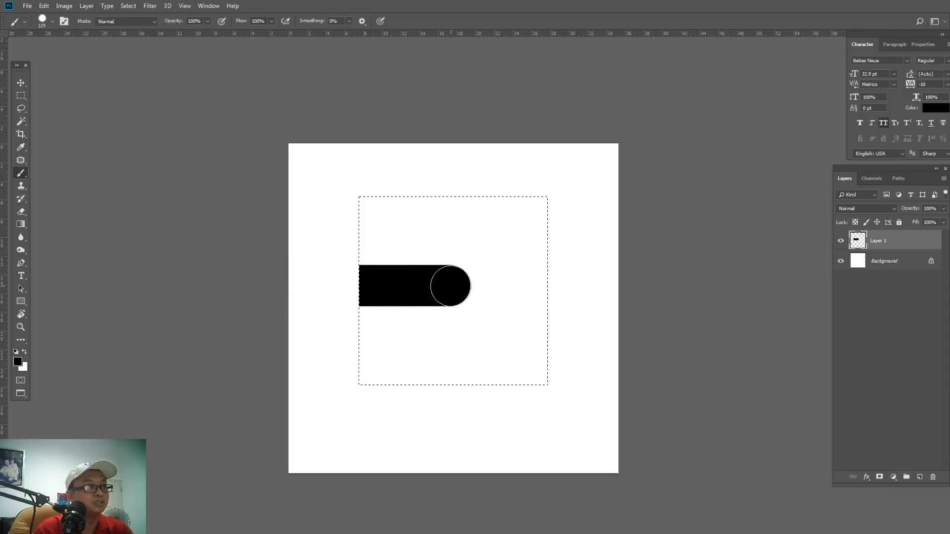
key(ctrl+z)
scroll(321, 284, up, 1)
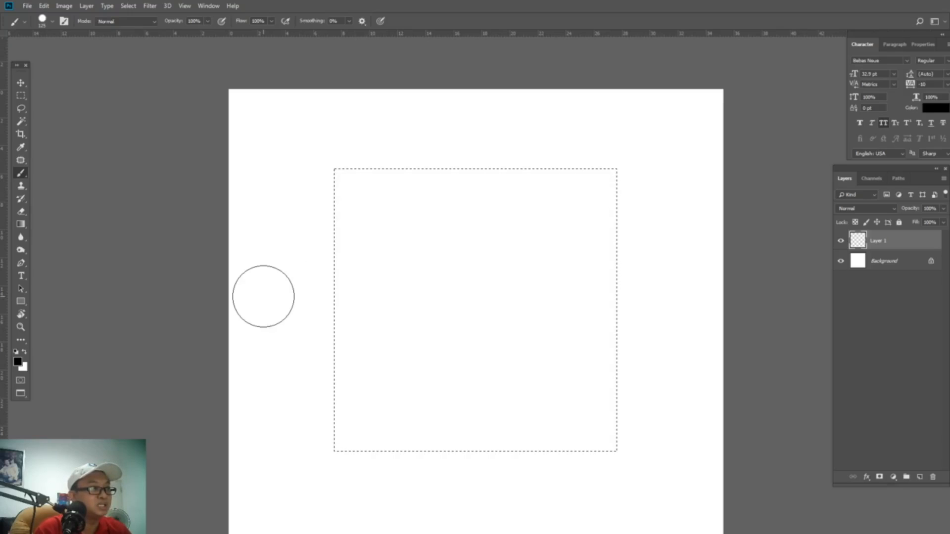
drag(264, 297, 496, 296)
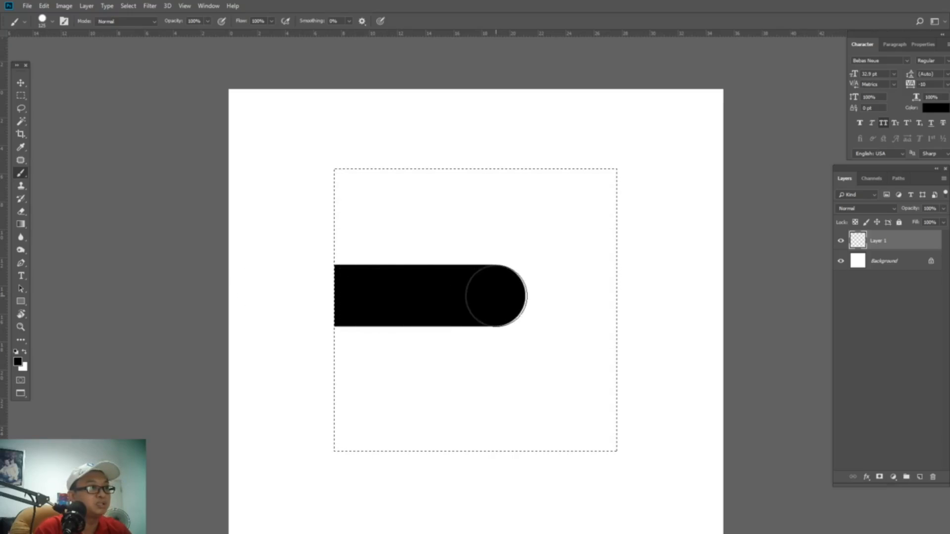
key(ctrl+z)
drag(277, 284, 408, 286)
key(ctrl+z)
drag(462, 114, 447, 310)
key(ctrl+z)
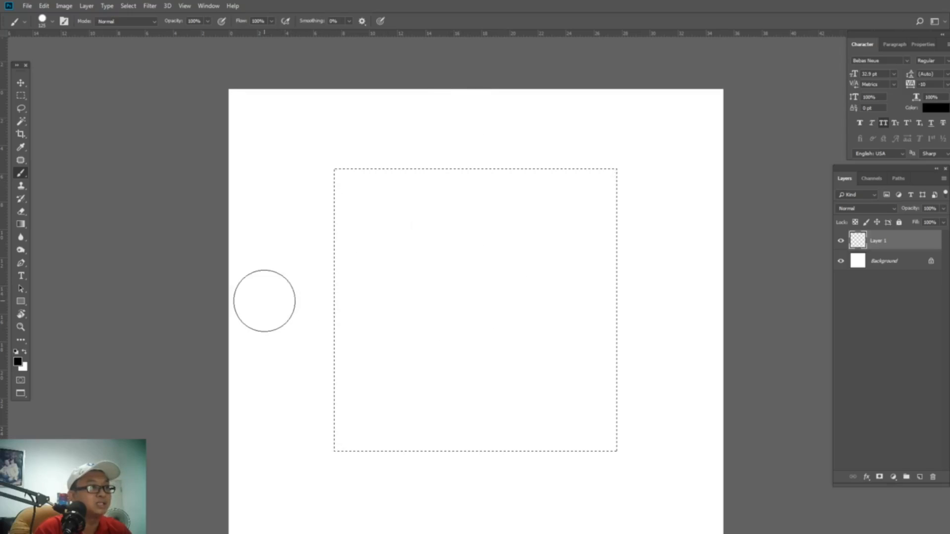
drag(264, 300, 452, 301)
key(ctrl+z)
drag(474, 129, 460, 296)
key(ctrl+z)
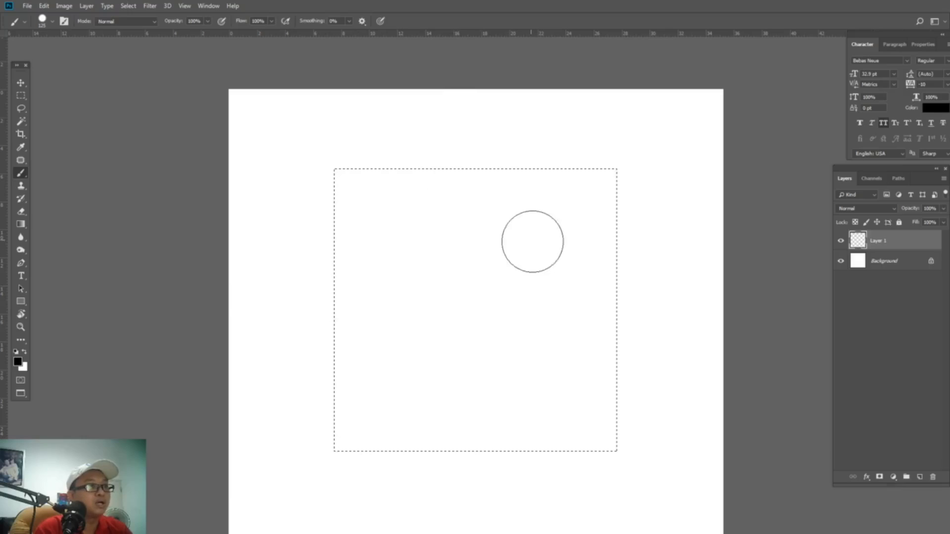
mouse_move(509, 144)
mouse_down()
mouse_move(229, 279)
mouse_move(344, 260)
mouse_move(237, 336)
mouse_move(367, 350)
mouse_move(446, 338)
mouse_move(361, 277)
mouse_move(440, 303)
mouse_move(444, 348)
mouse_move(358, 406)
mouse_move(302, 506)
mouse_move(411, 481)
mouse_move(608, 368)
mouse_move(572, 430)
mouse_up()
key(ctrl+z)
- Clear the square selection and switch to the Elliptical Marquee tool
key(ctrl+d)
key(v)
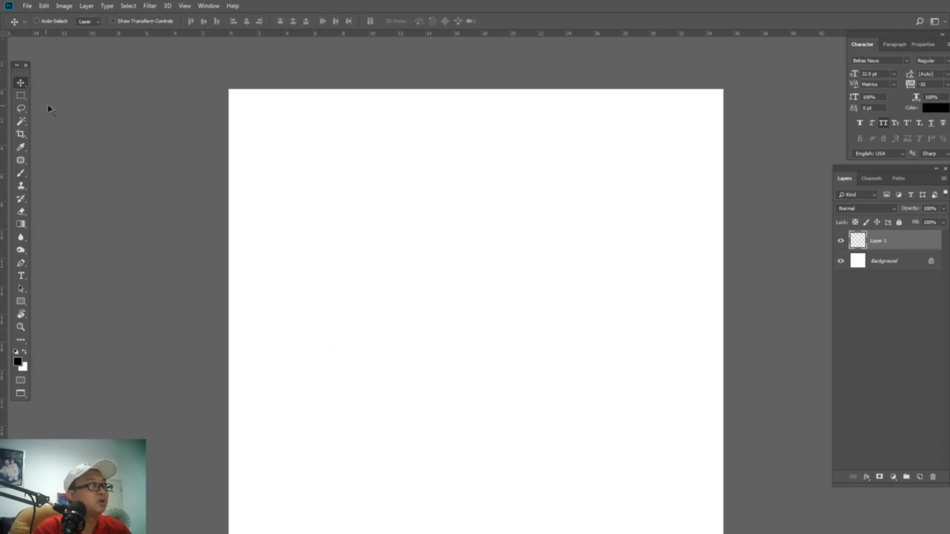
click(20, 96)
click(74, 106)
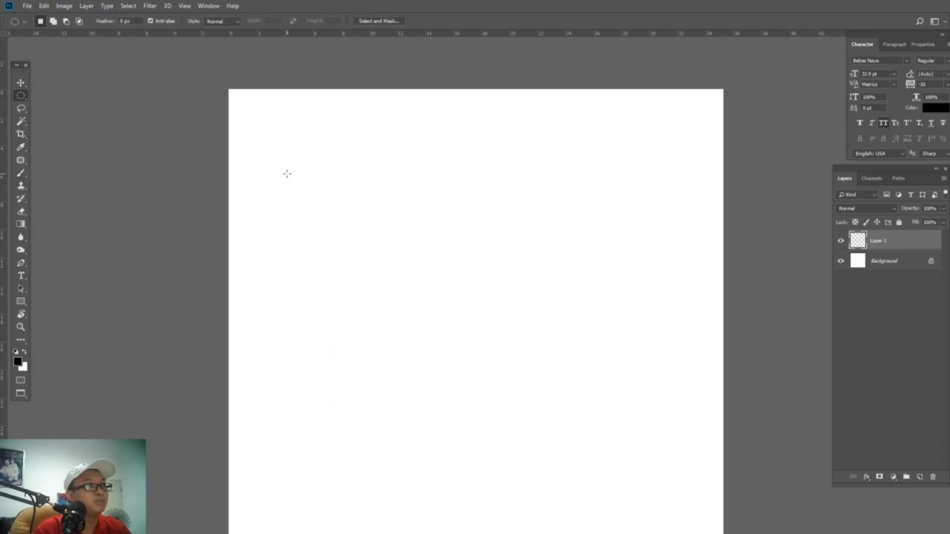
- Draw a large circular selection in the middle of the canvas, clear it and draw a similar one
drag(350, 159, 699, 428)
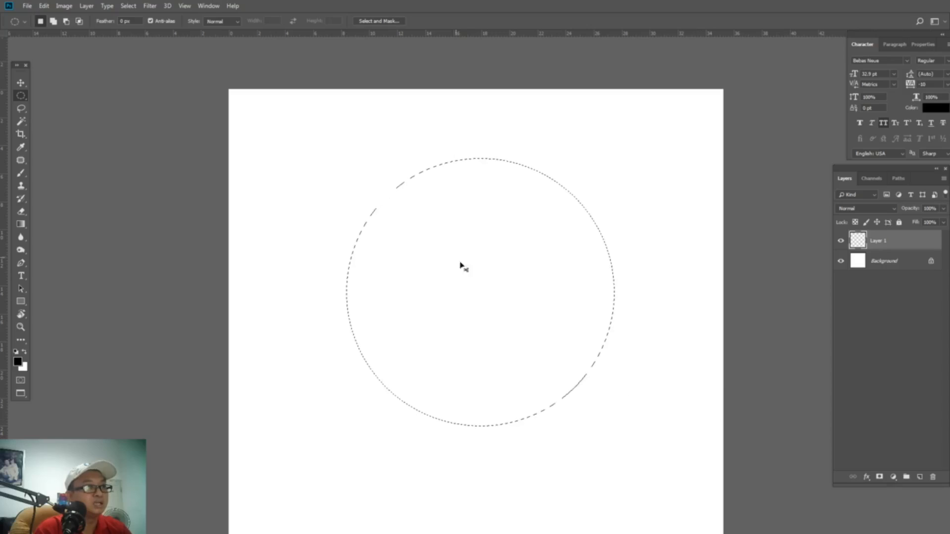
key(ctrl+d)
mouse_move(338, 167)
mouse_down()
mouse_move(706, 454)
mouse_move(669, 435)
mouse_up()
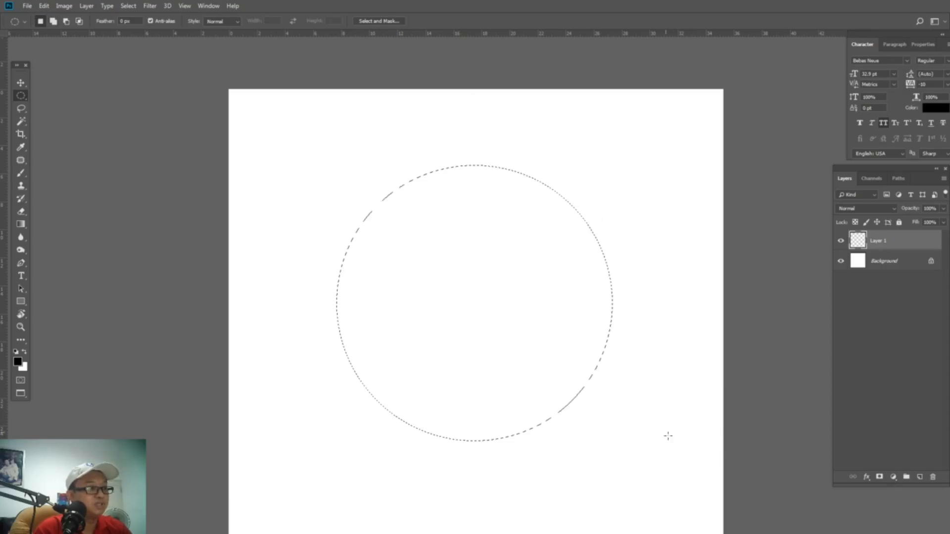
- Paint black test strokes into the circular selection with the Brush, remove them and clear the selection
key(b)
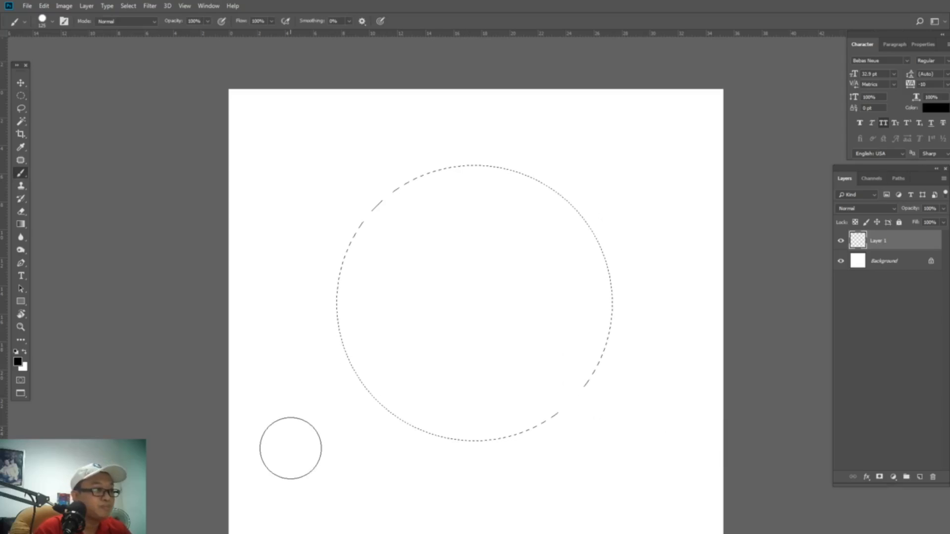
drag(325, 422, 485, 303)
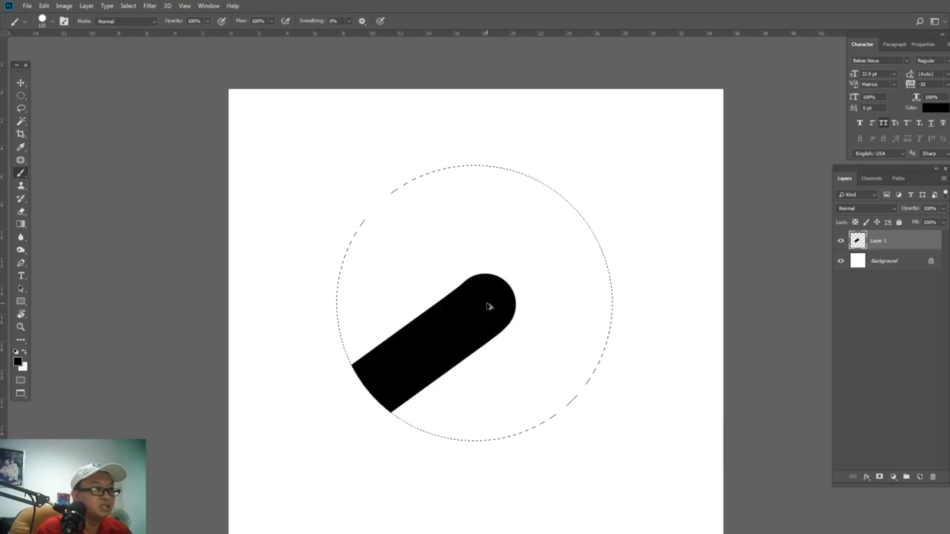
key(ctrl+z)
mouse_move(341, 443)
mouse_down()
mouse_move(392, 334)
mouse_move(470, 387)
mouse_move(420, 318)
mouse_move(409, 427)
mouse_move(426, 384)
mouse_move(498, 401)
mouse_move(494, 370)
mouse_move(565, 207)
mouse_move(456, 225)
mouse_up()
key(Delete)
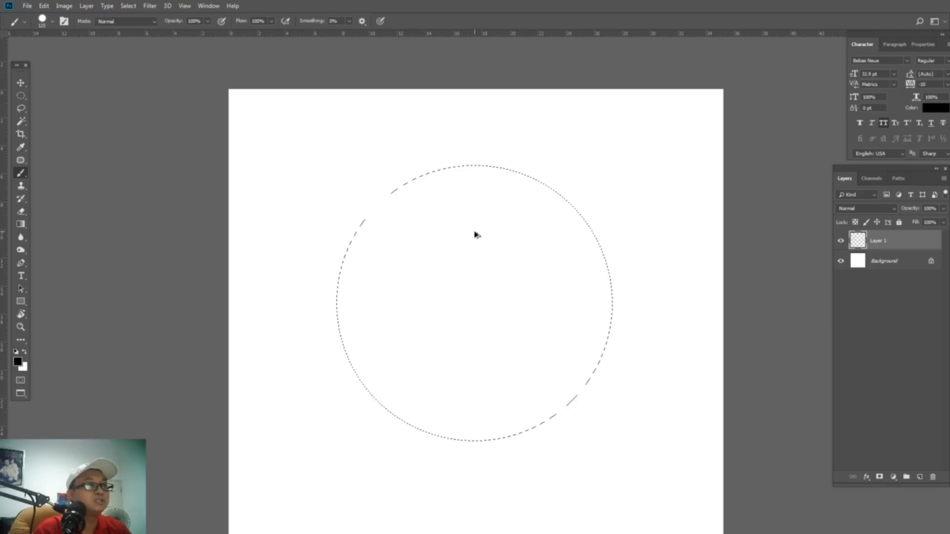
key(v)
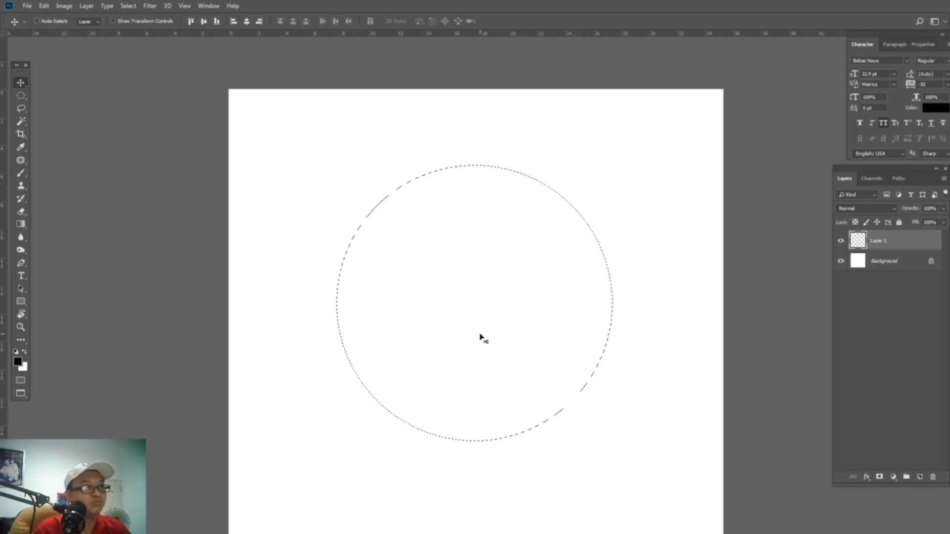
key(ctrl+d)
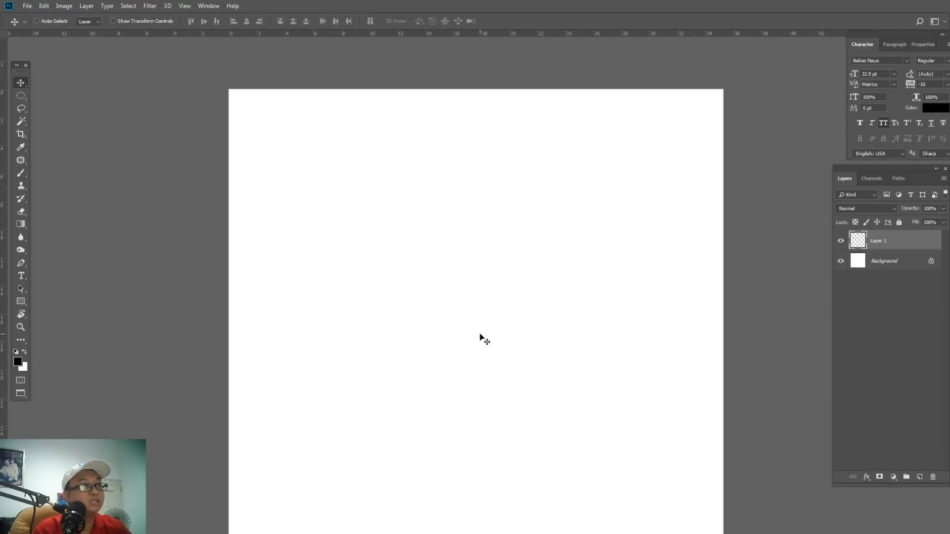
- Open majuterus.jpg from the file folder and arrange its floating window beside the blank document
key(f)
key(f)
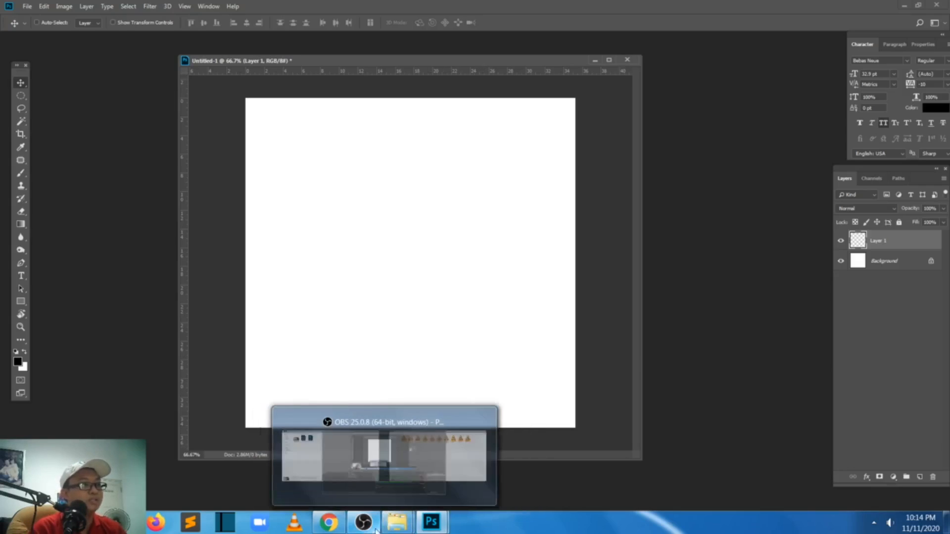
mouse_move(399, 530)
click(358, 475)
drag(140, 99, 144, 227)
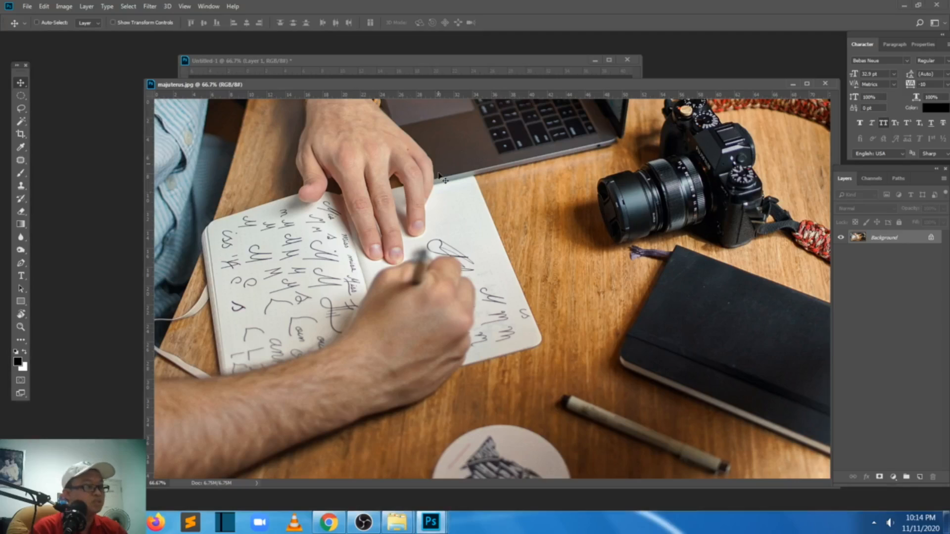
drag(440, 85, 524, 102)
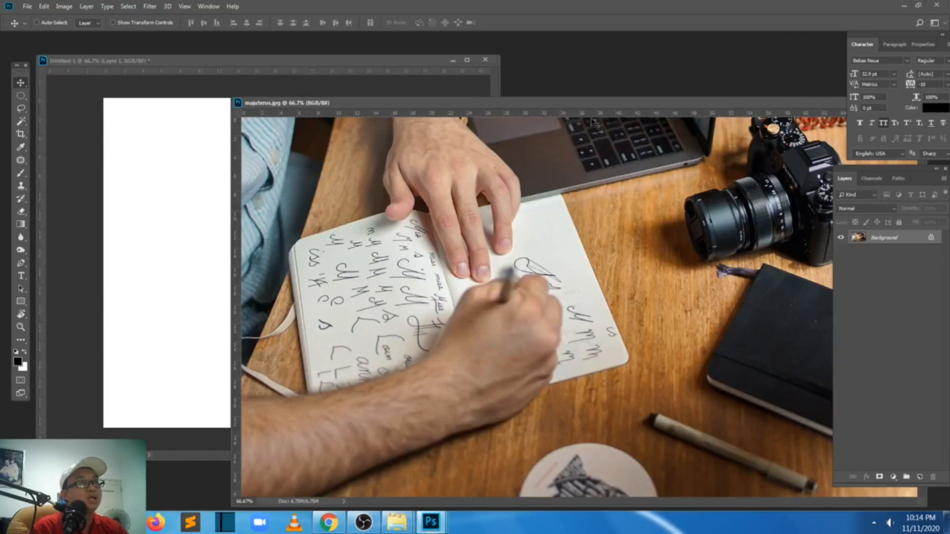
drag(591, 113, 80, 115)
- Select the camera in majuterus.jpg with the Rectangular Marquee and reposition the window so the blank canvas is visible
click(24, 95)
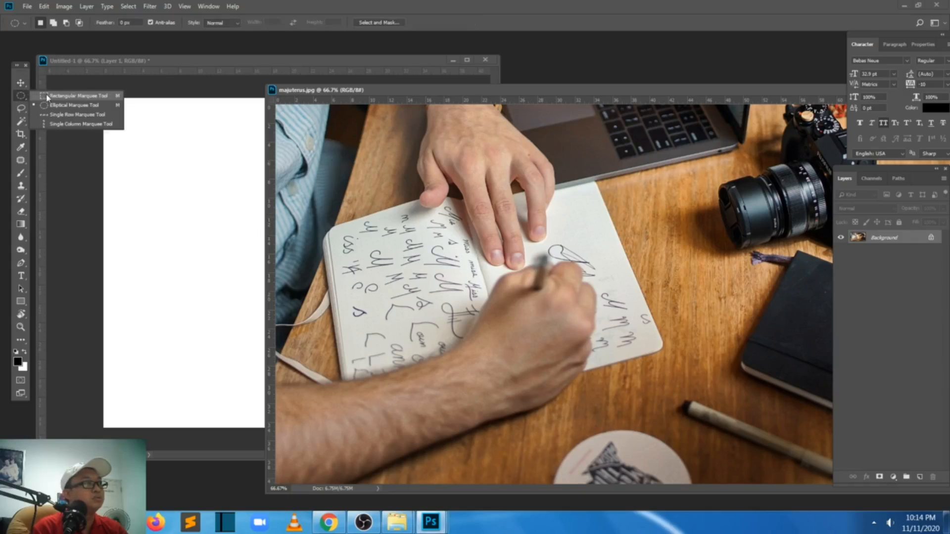
click(48, 96)
drag(343, 146, 376, 153)
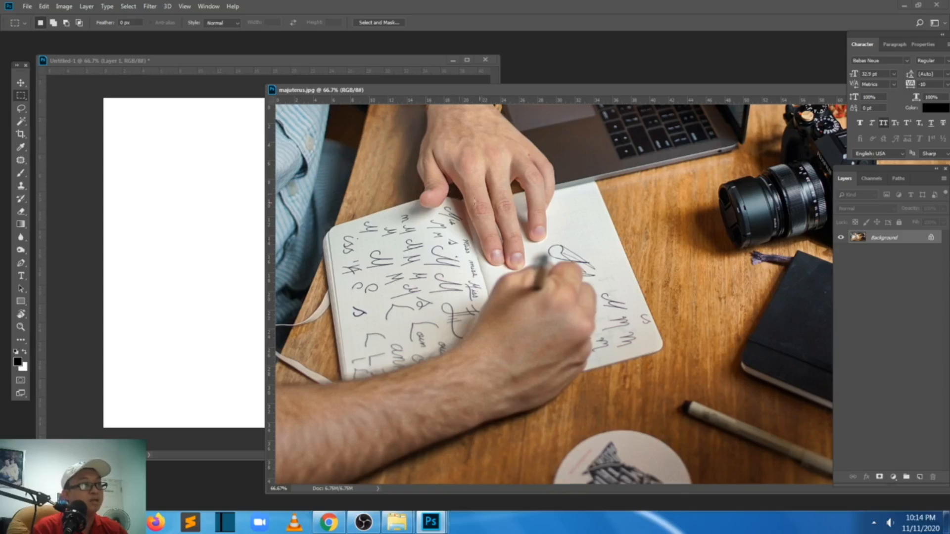
key(f)
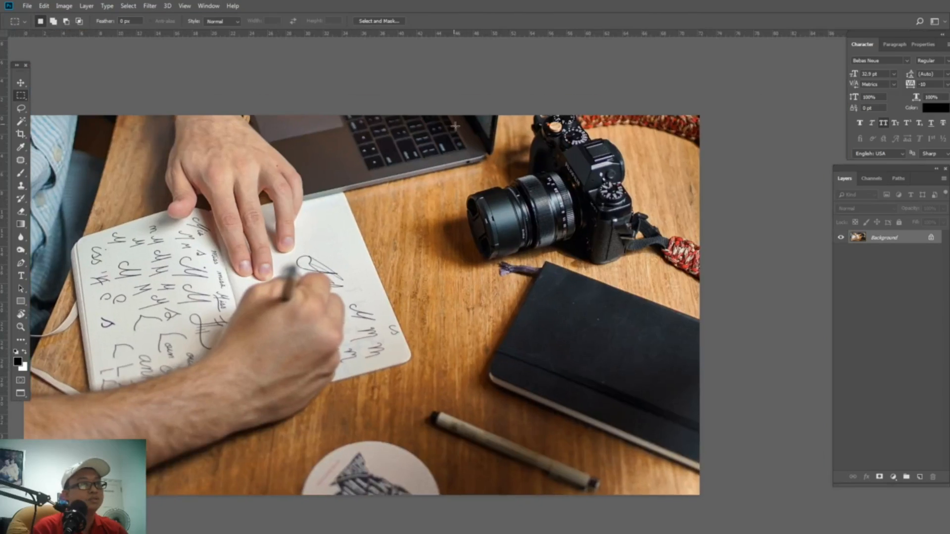
drag(448, 117, 675, 293)
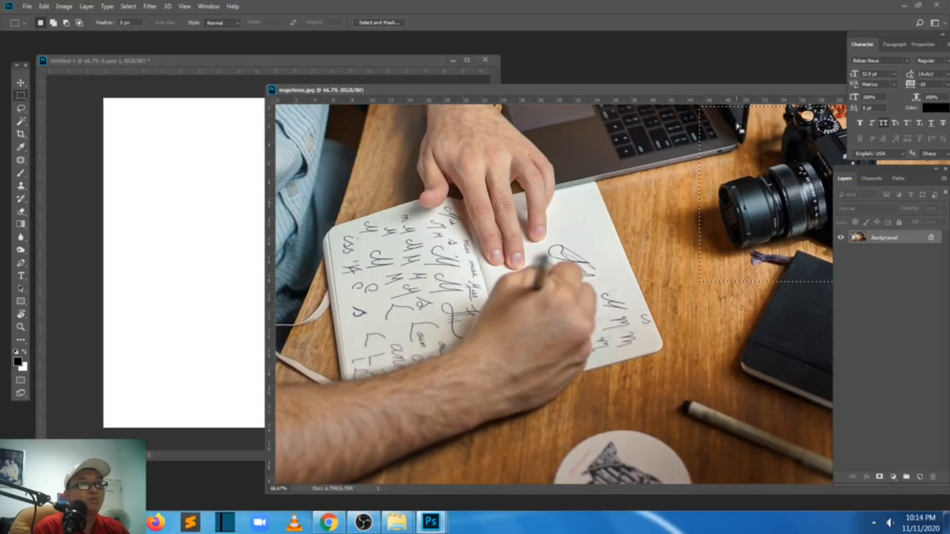
drag(718, 93, 538, 203)
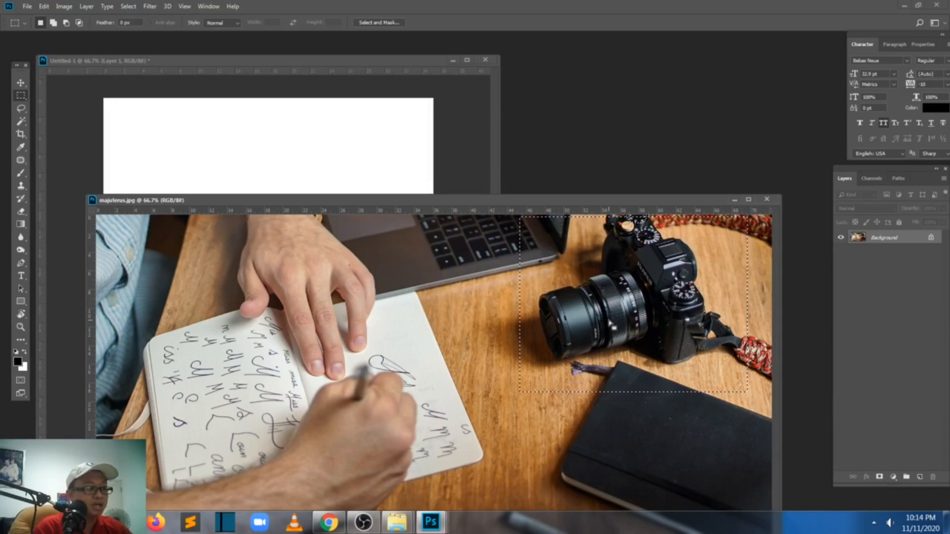
- Copy the selected camera area to a new layer with Layer Via Copy, try moving it, and undo the copy
right_click(547, 261)
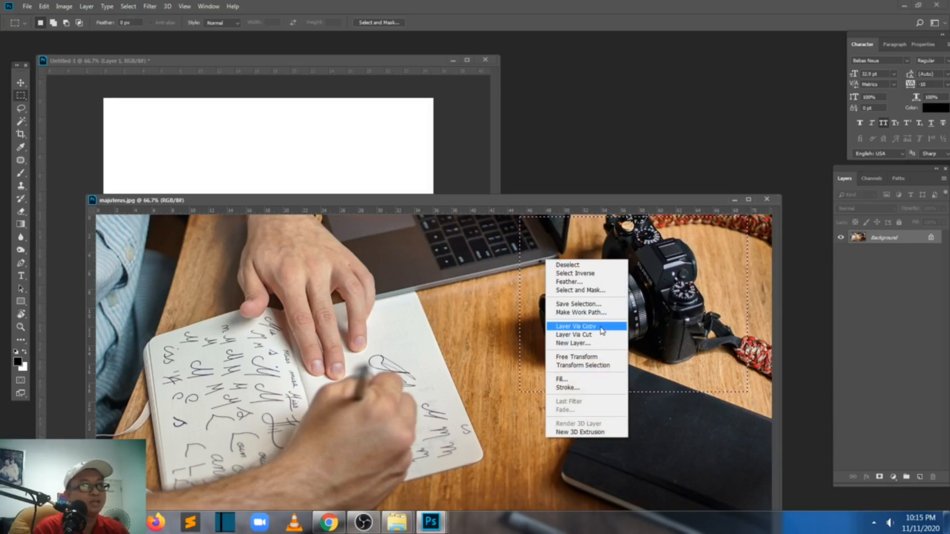
click(602, 330)
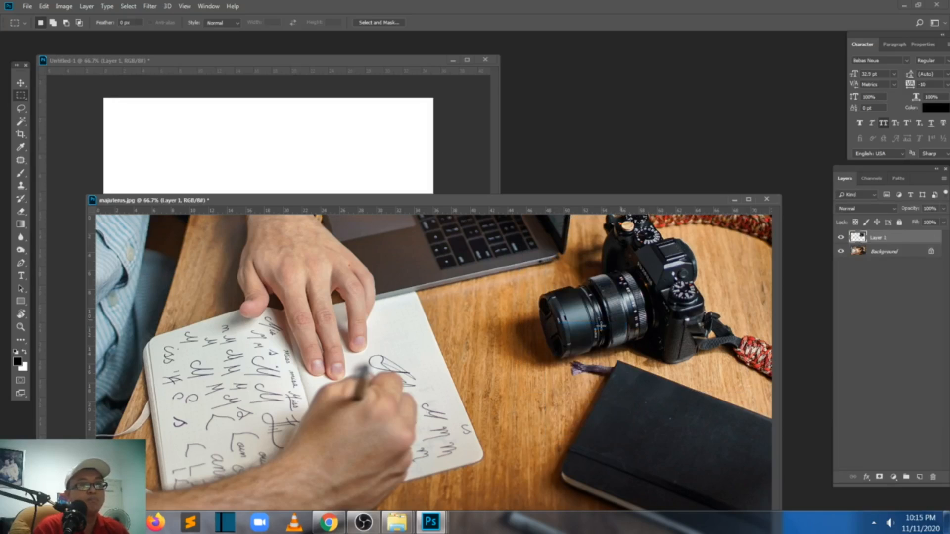
key(v)
drag(660, 331, 781, 316)
key(ctrl+z)
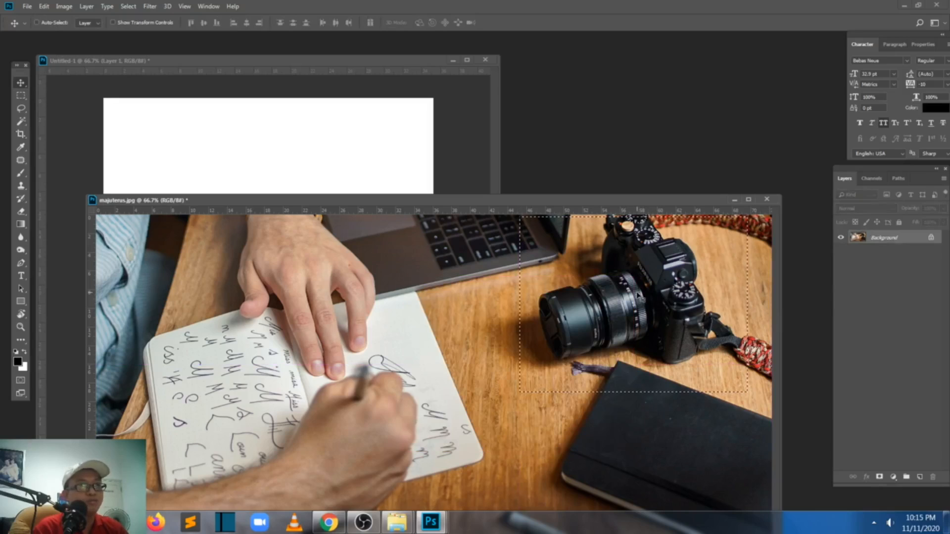
- Try Layer Via Copy on the camera selection again, move the copy into the blank document, and return to majuterus.jpg
key(m)
right_click(638, 295)
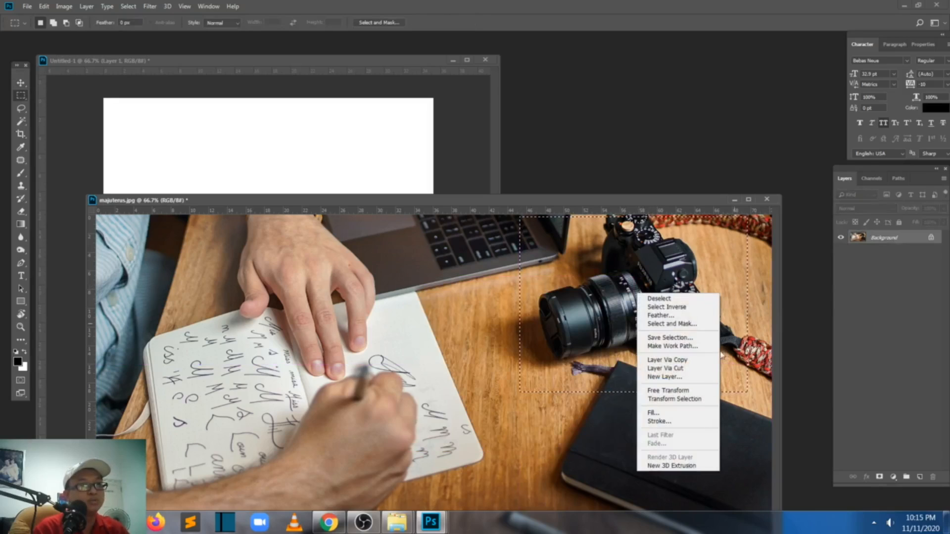
click(696, 369)
key(v)
drag(663, 306, 275, 307)
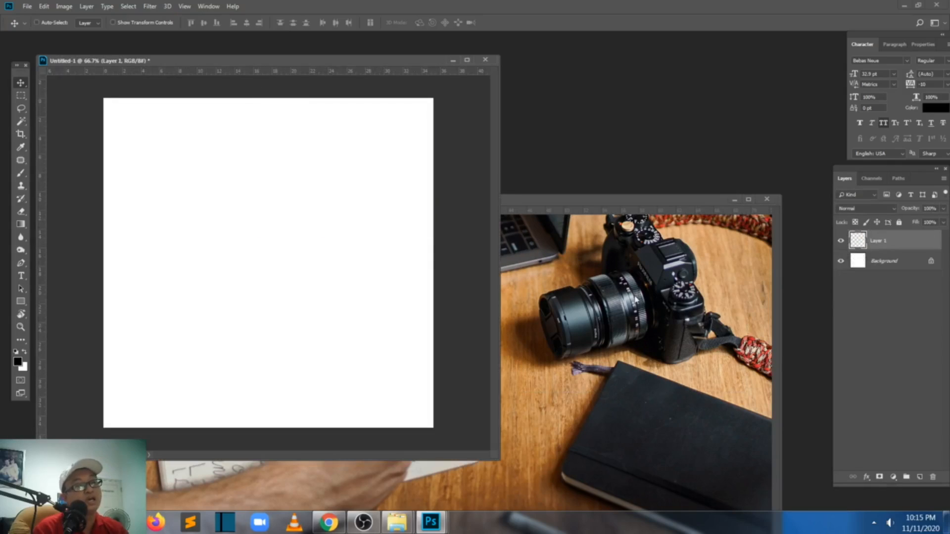
click(636, 298)
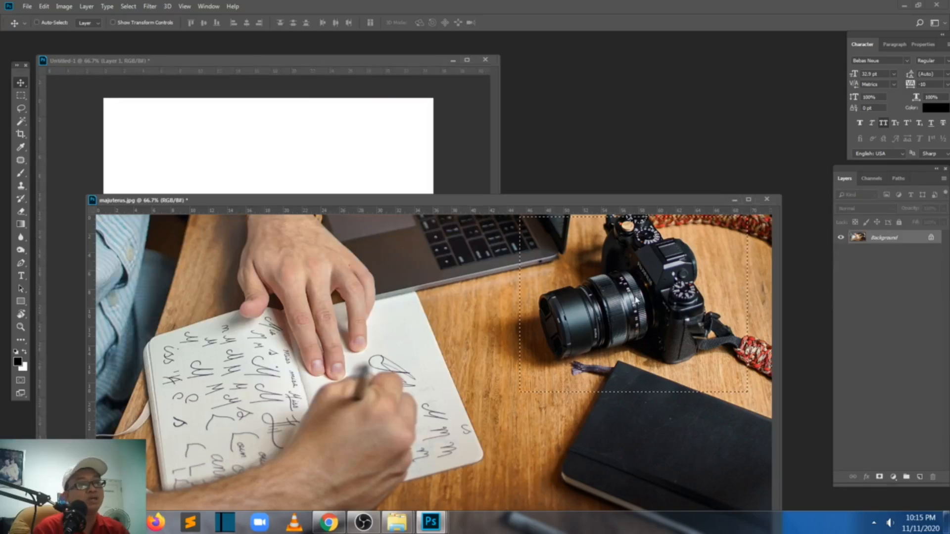
- Try moving the selected camera area straight into the blank document with the Move tool, undo it and return to majuterus.jpg
right_click(23, 85)
click(44, 84)
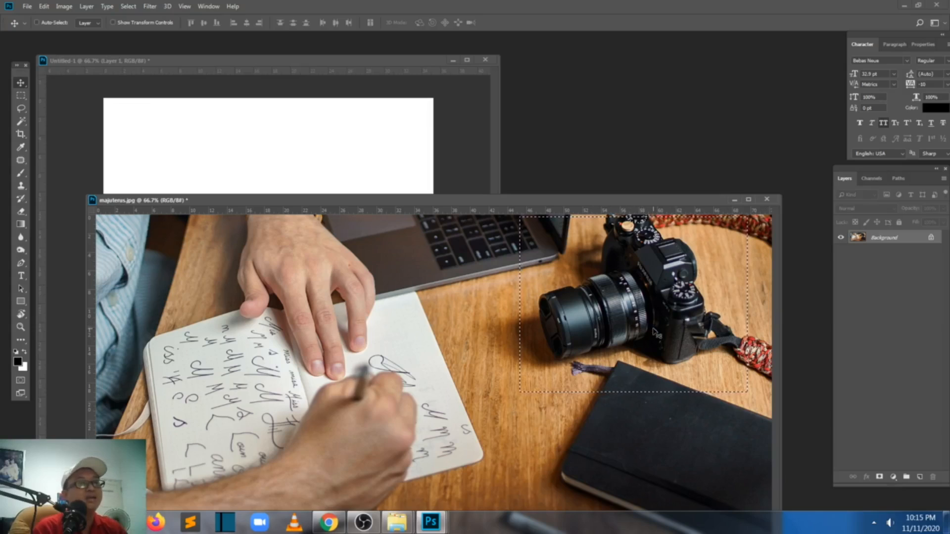
drag(655, 333, 371, 217)
key(ctrl+z)
key(ctrl+z)
click(681, 308)
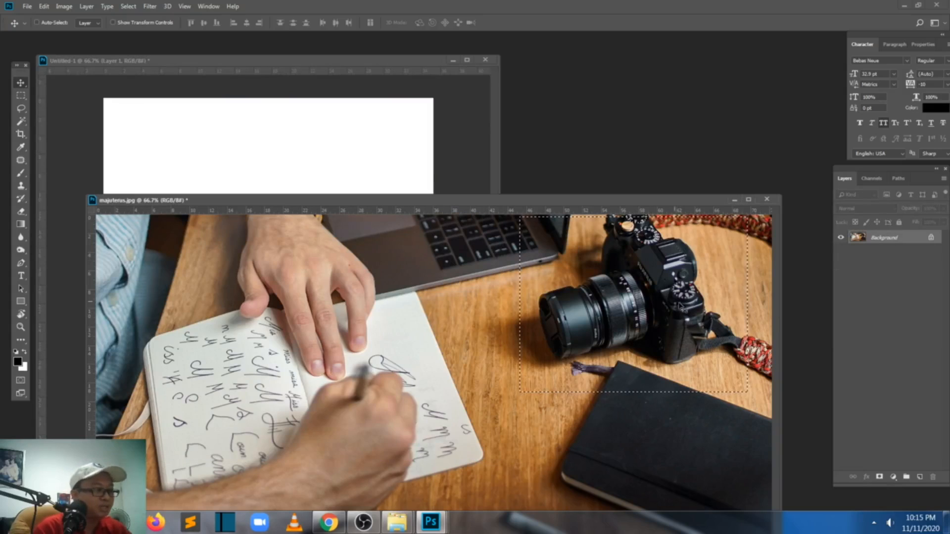
- Duplicate the camera selection with Layer Via Copy, place that layer in the blank document, and undo the placement
click(20, 95)
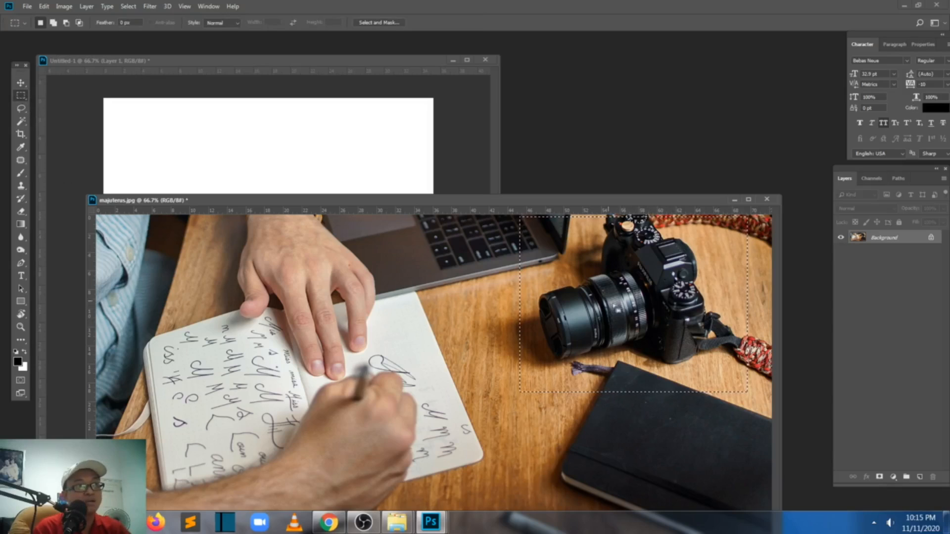
right_click(573, 287)
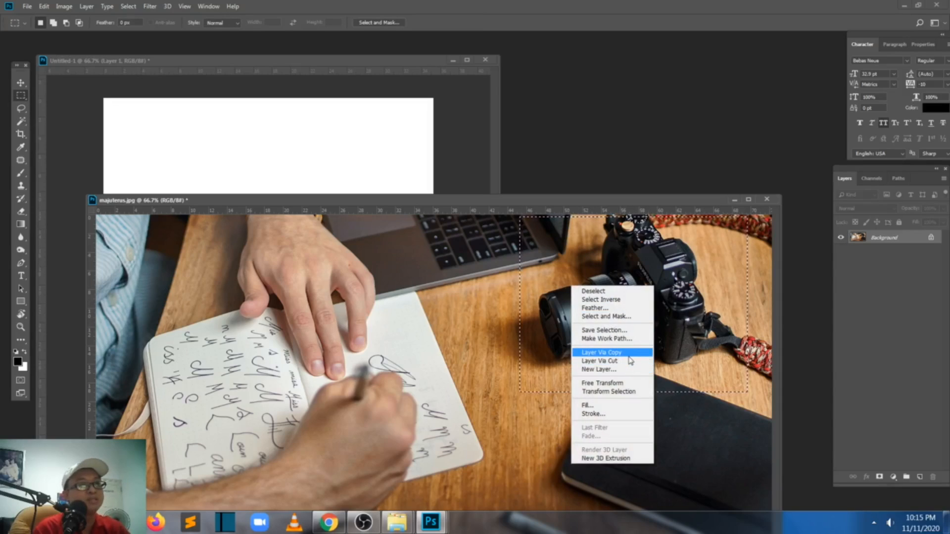
click(629, 357)
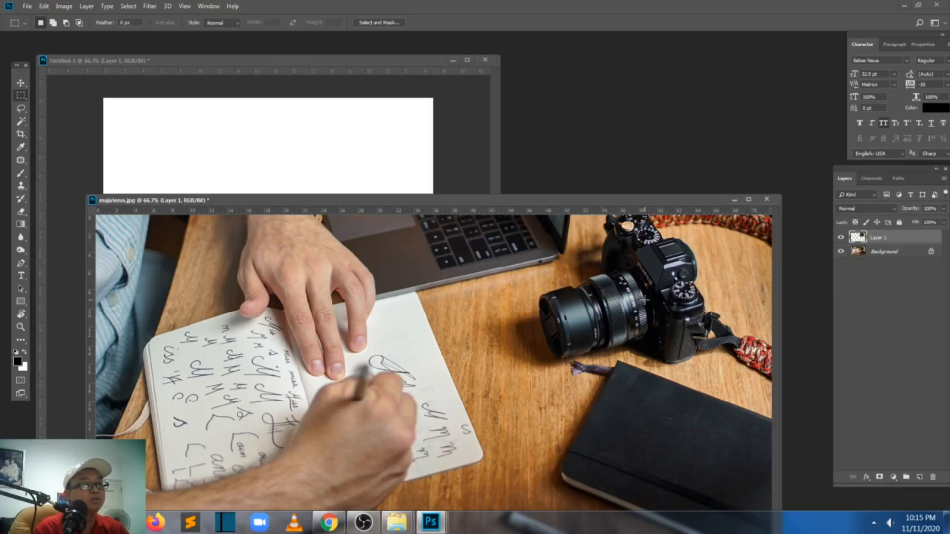
key(v)
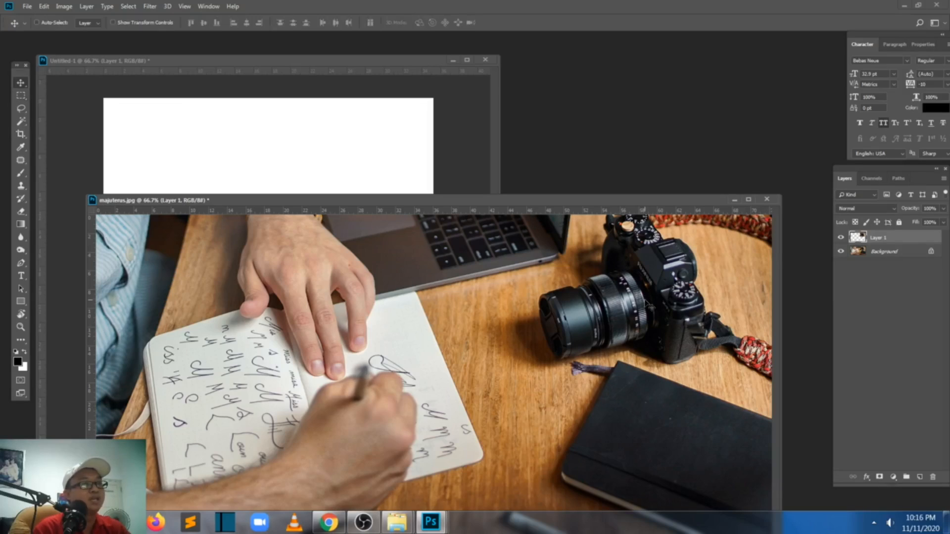
drag(627, 305, 303, 147)
key(ctrl+z)
key(ctrl+z)
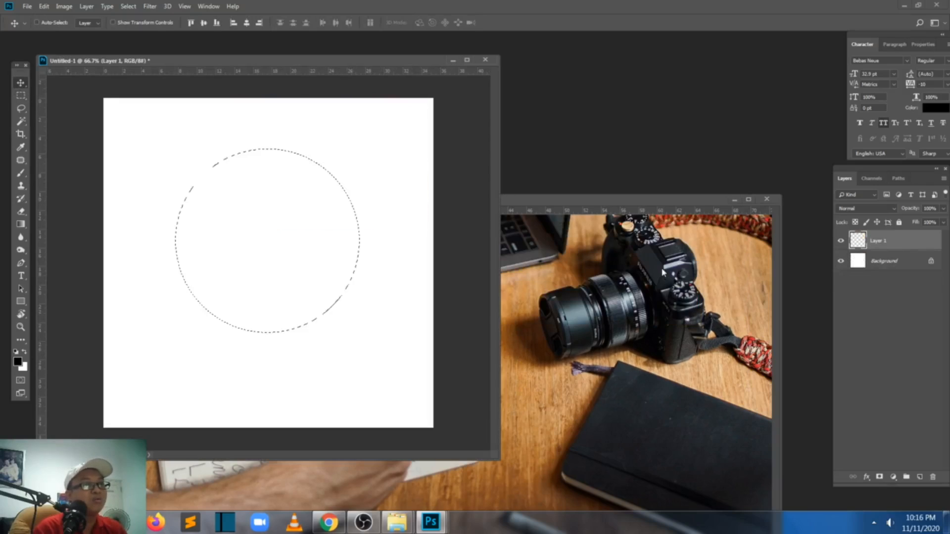
- Return to majuterus.jpg and undo the layer copy to restore the camera selection
click(626, 262)
click(288, 178)
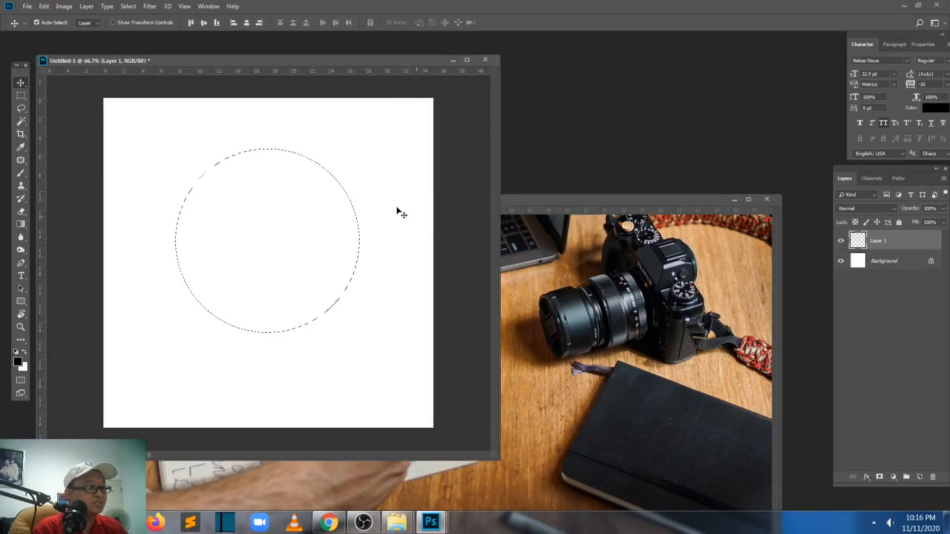
click(702, 326)
key(ctrl+z)
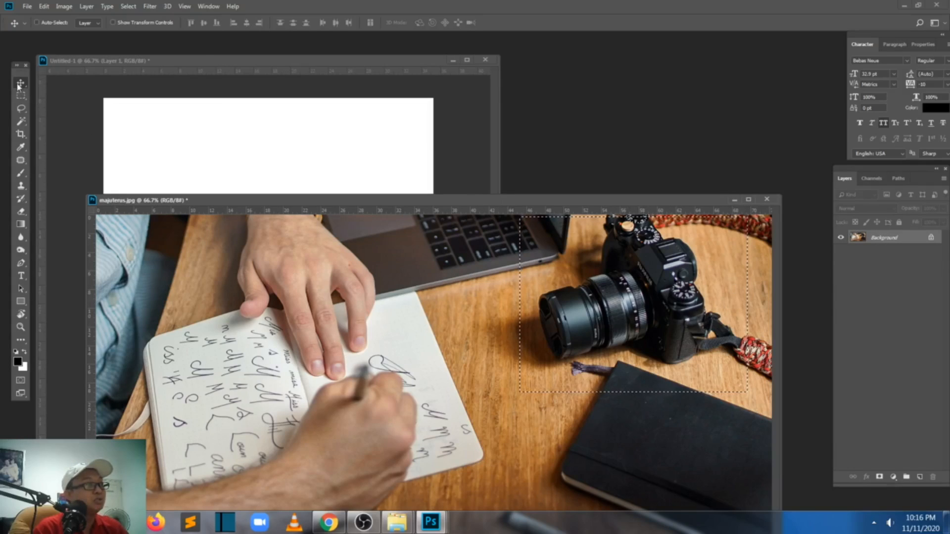
- Place the selected camera area in the blank document with the Move tool and close majuterus.jpg
drag(648, 319, 304, 267)
click(681, 335)
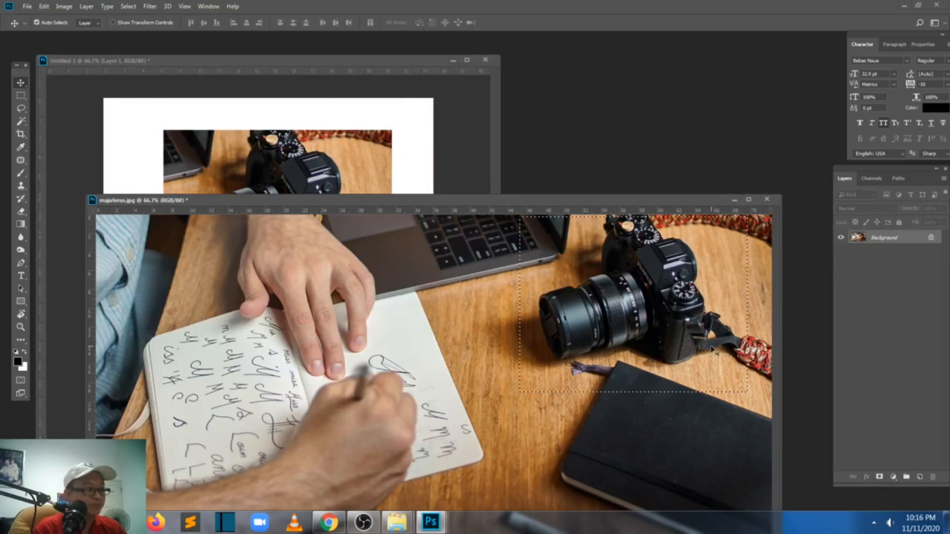
key(ctrl+w)
click(470, 195)
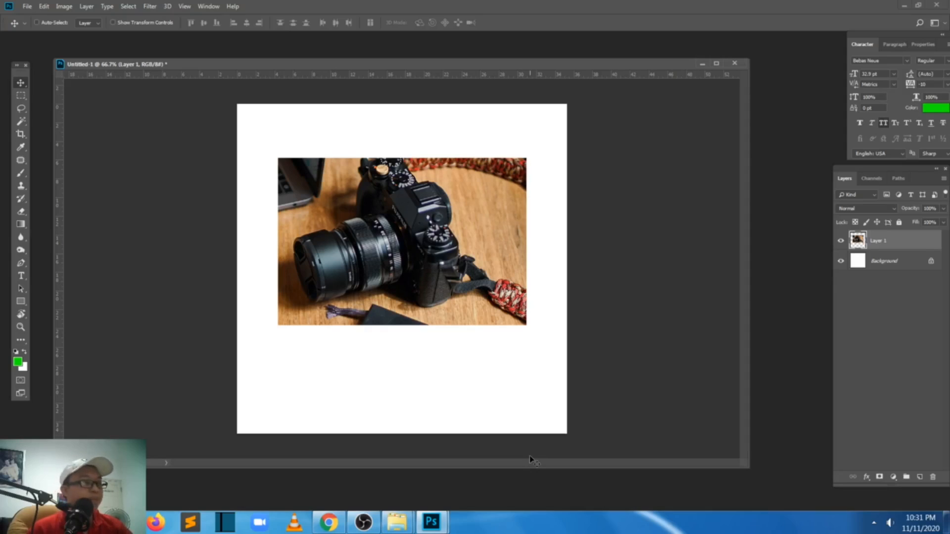
- Toggle the visibility of the camera layer, Layer 1, and leave it hidden
click(841, 242)
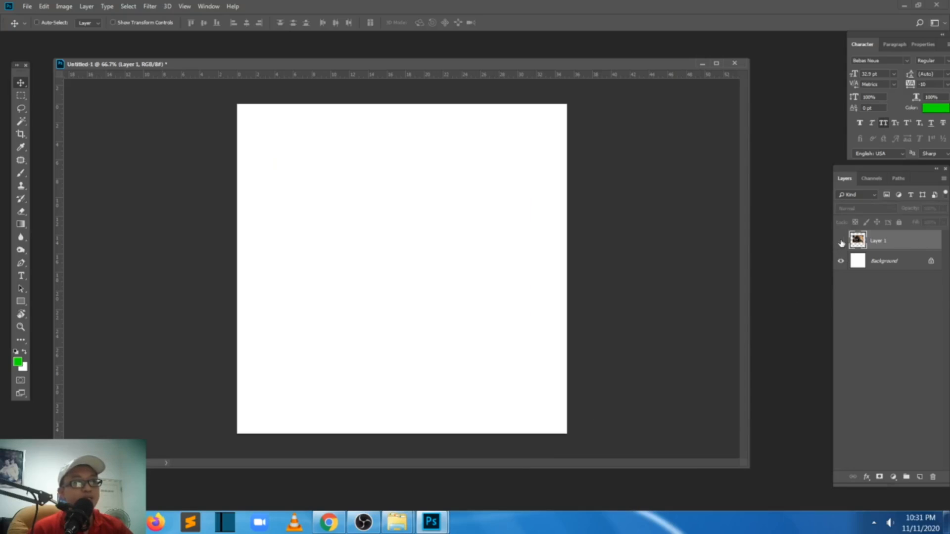
click(841, 242)
click(839, 246)
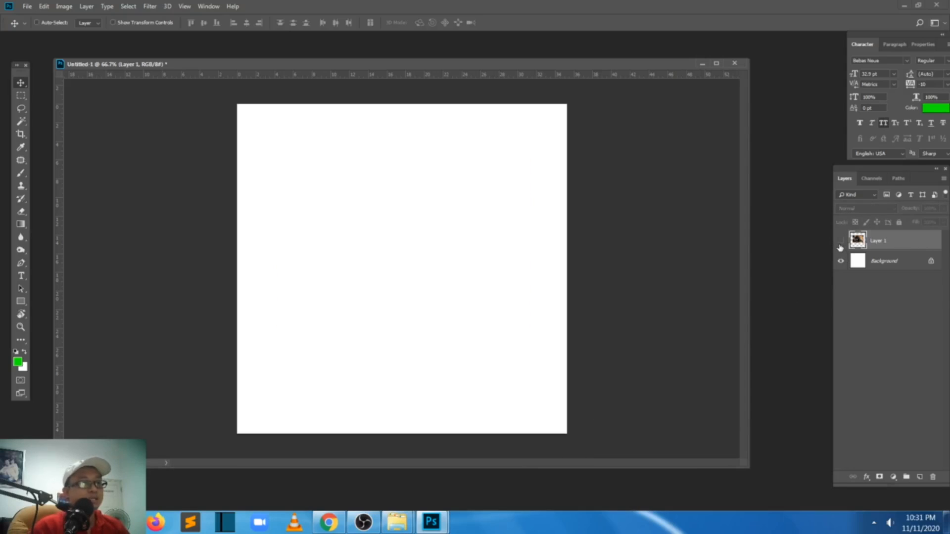
- Add a new layer named ellipse and activate the Elliptical Marquee tool
key(ctrl+shift+n)
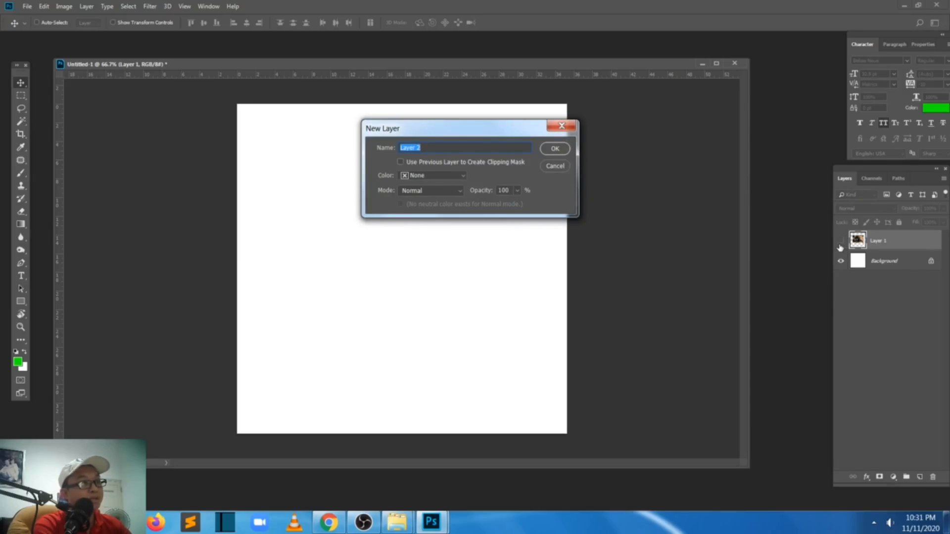
text(ellipse)
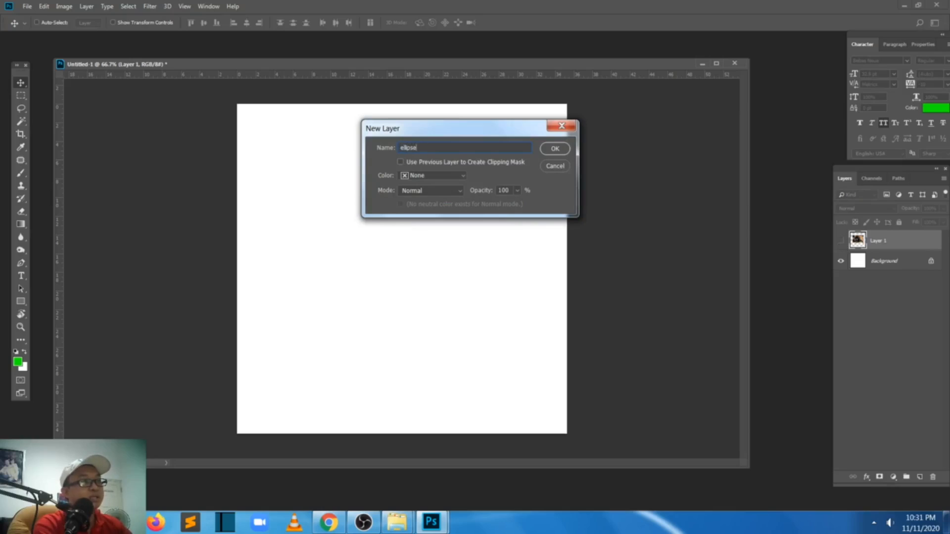
key(Return)
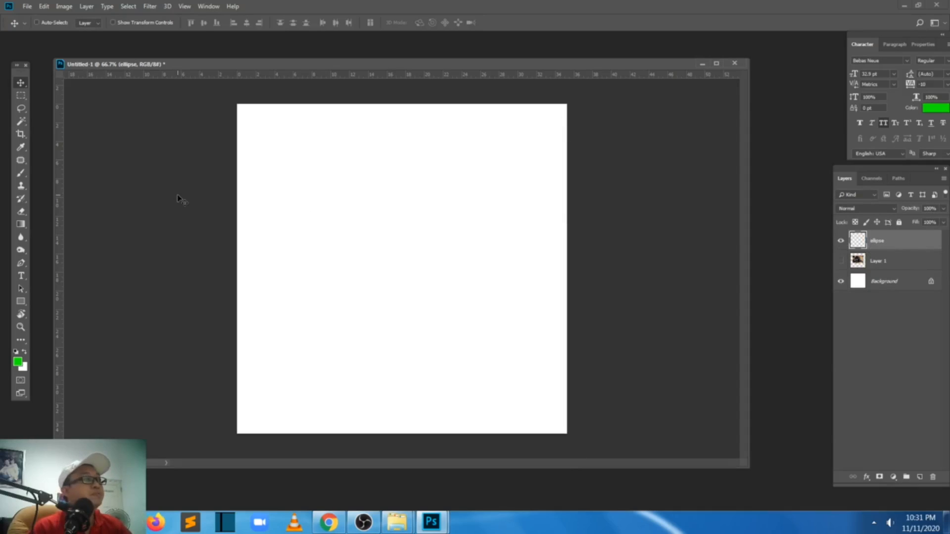
click(21, 95)
click(70, 106)
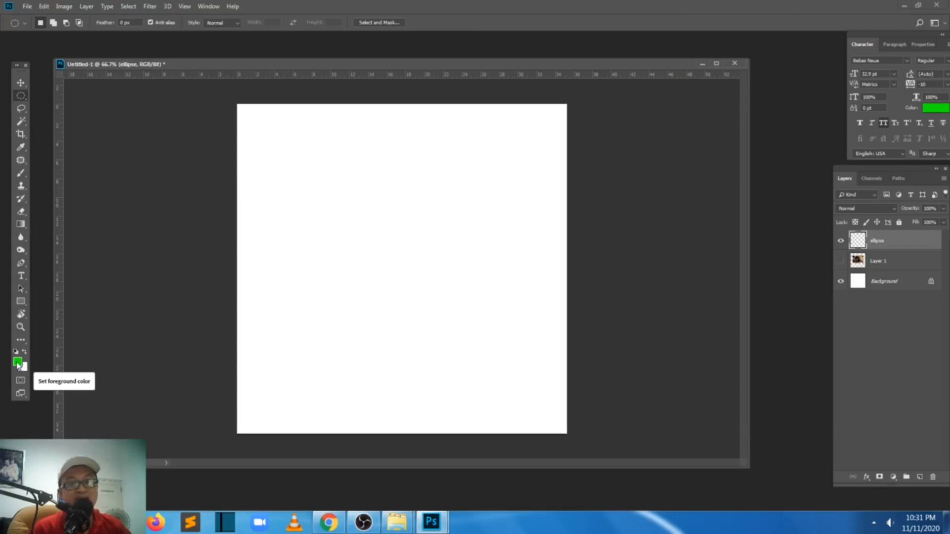
- Try blue and magenta in the foreground Color Picker, then set the foreground color to green 00e43b
click(18, 364)
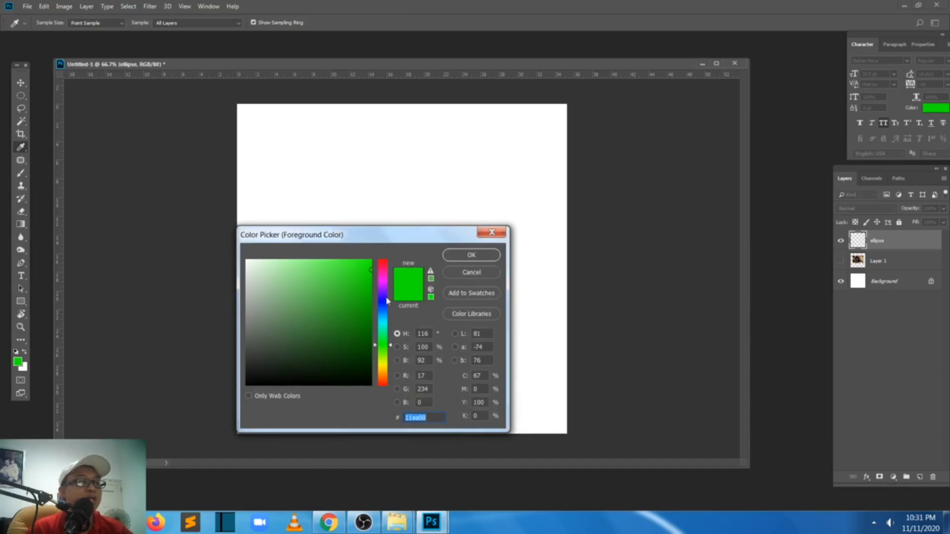
click(385, 301)
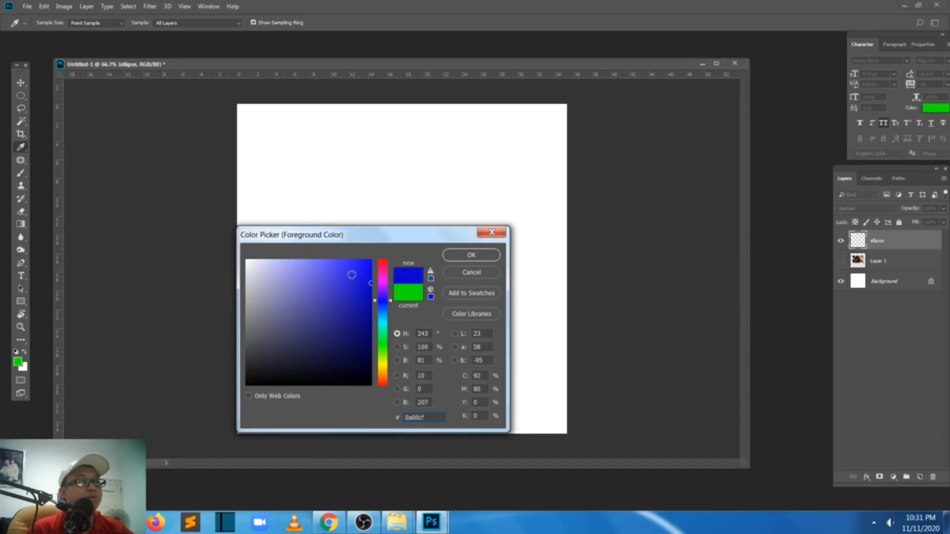
drag(385, 300, 386, 348)
click(370, 270)
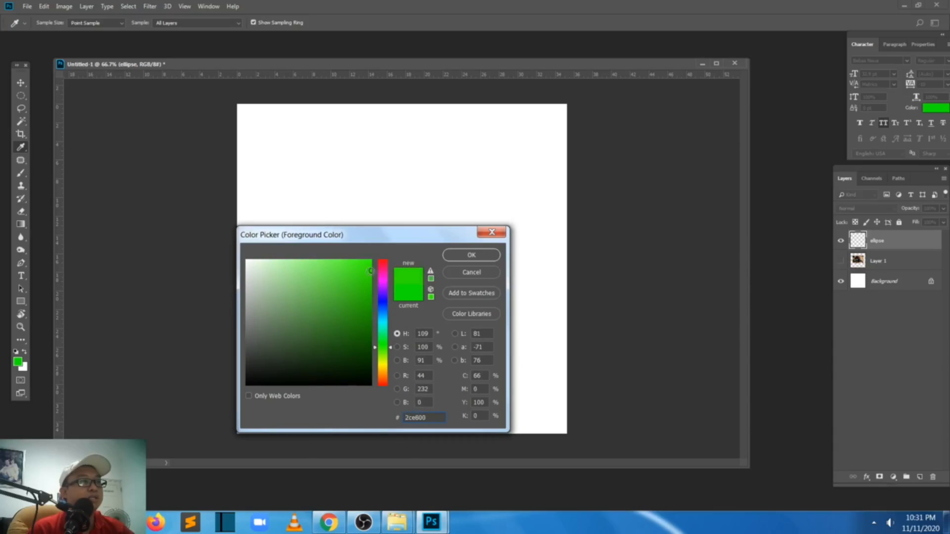
click(370, 292)
click(385, 283)
click(371, 271)
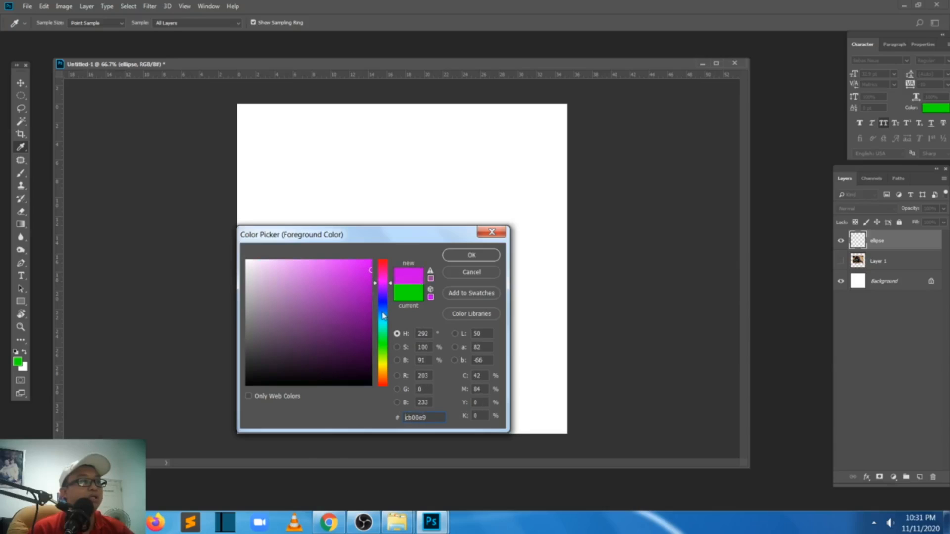
click(385, 338)
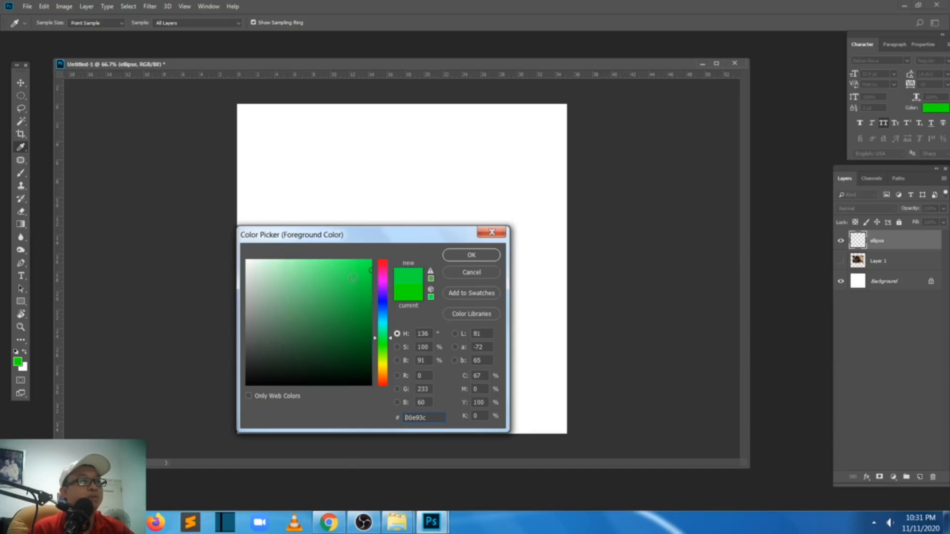
click(371, 273)
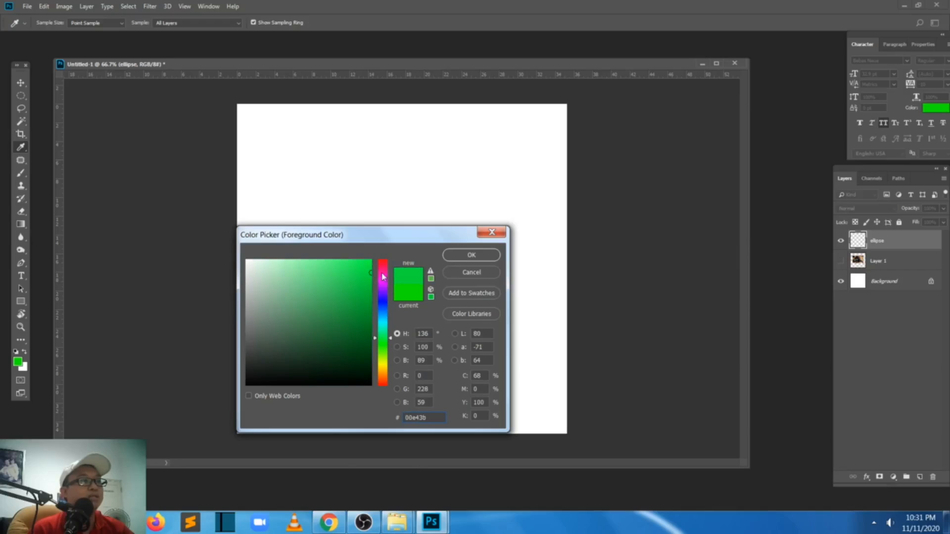
click(471, 256)
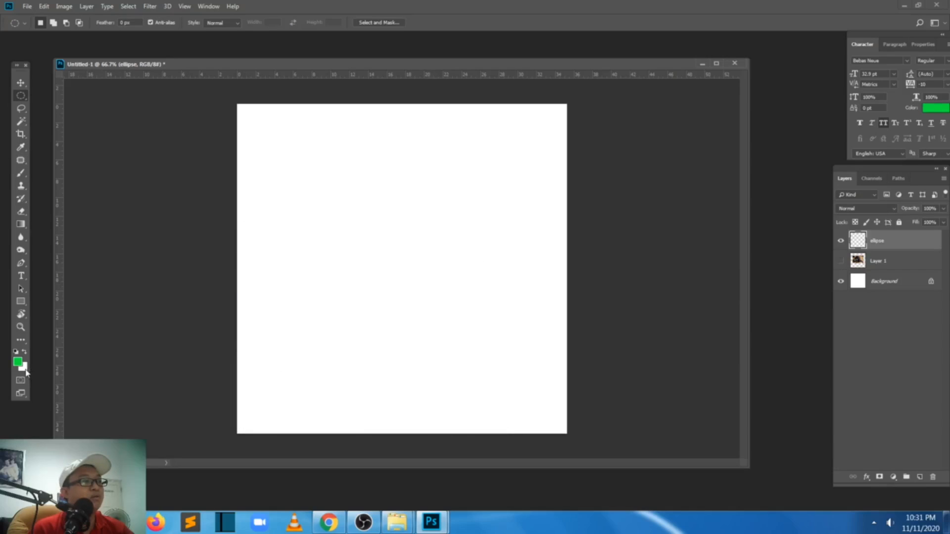
- Set the background color to red ce0000
click(25, 369)
click(370, 283)
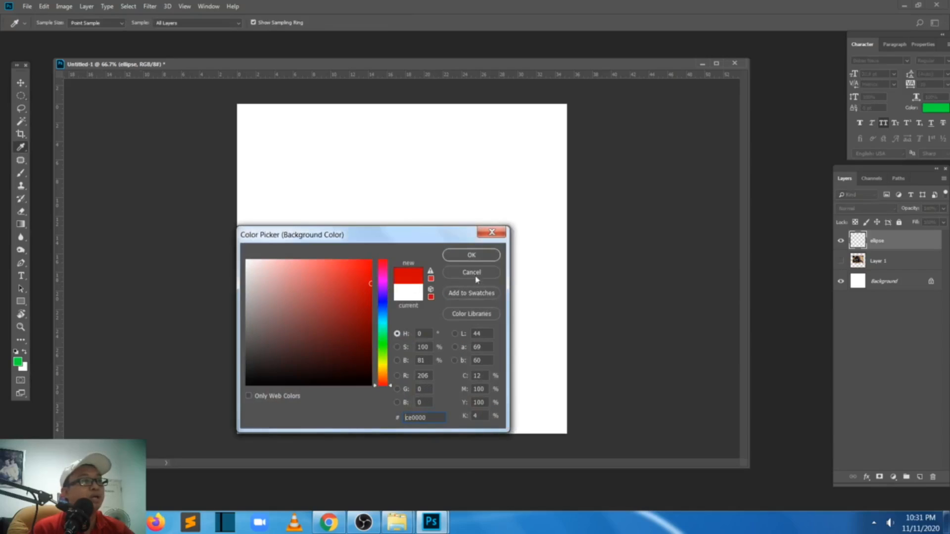
click(469, 255)
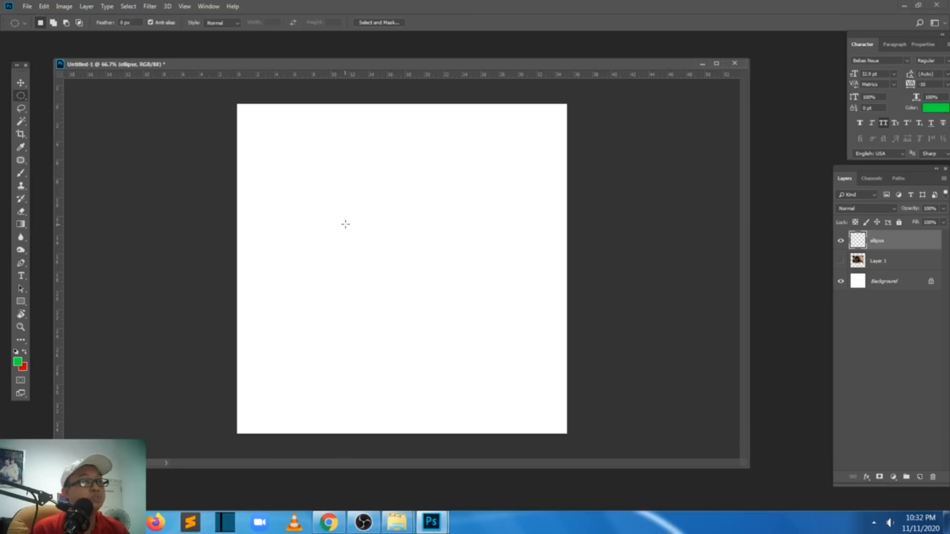
- Draw a wide elliptical selection near the canvas center, fill it with the green foreground color, and deselect
drag(303, 223, 464, 282)
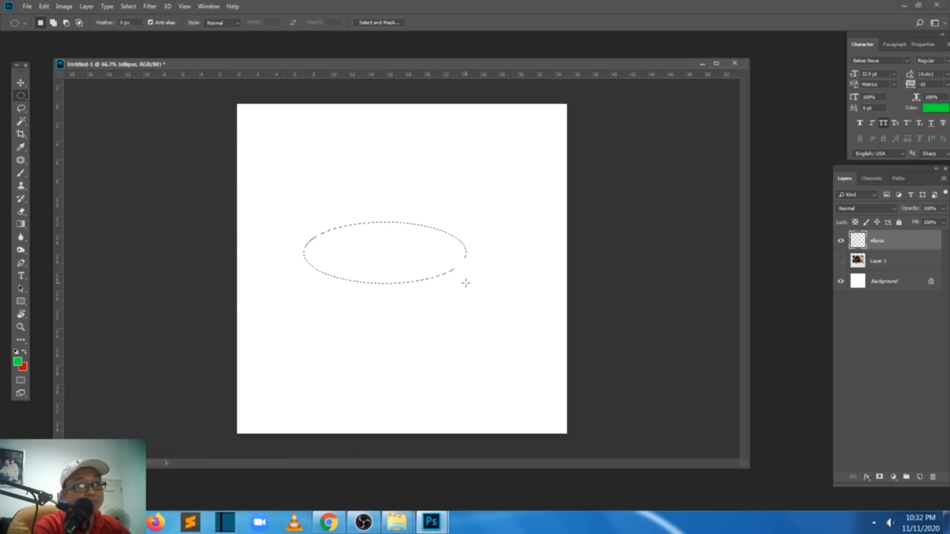
key(alt+BackSpace)
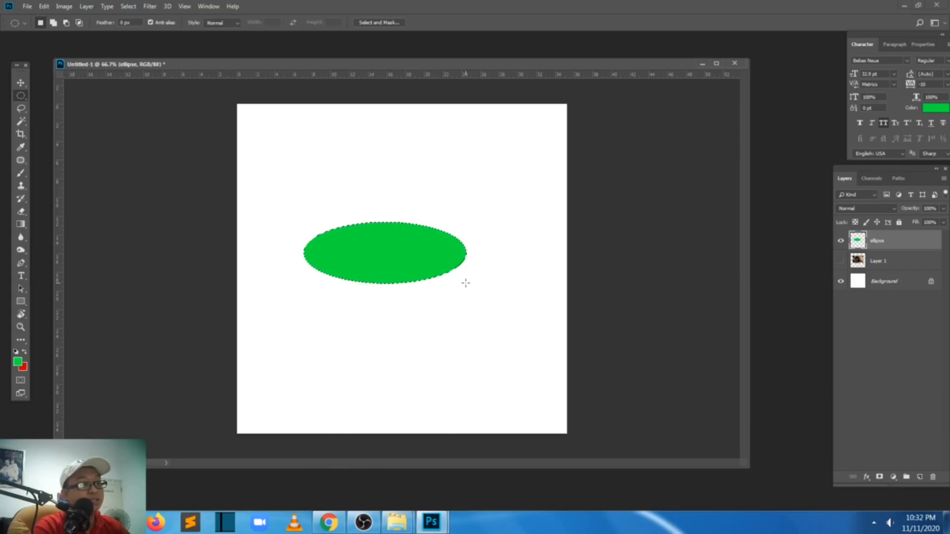
key(ctrl+d)
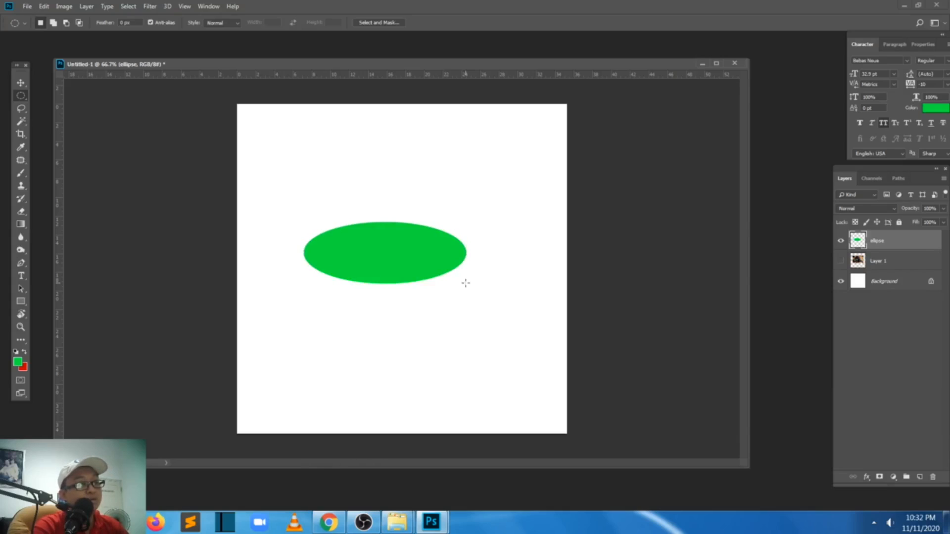
- Switch to full-screen mode and move the green ellipse slightly up and to the right
key(f)
key(v)
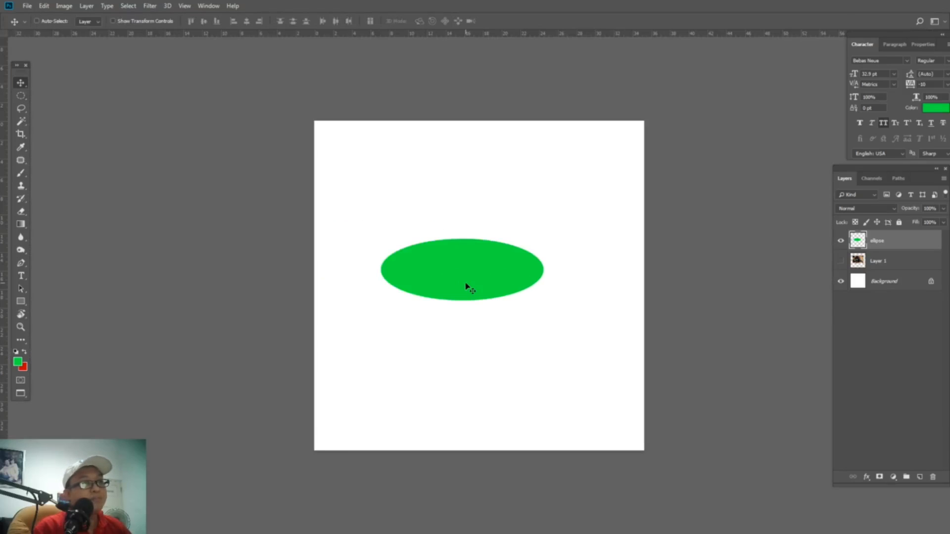
key(ctrl+plus)
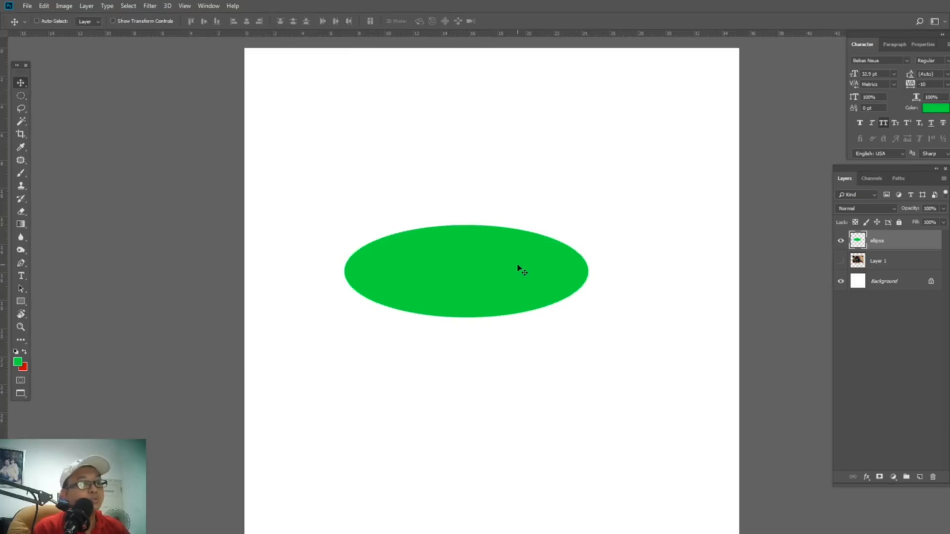
key(ctrl)
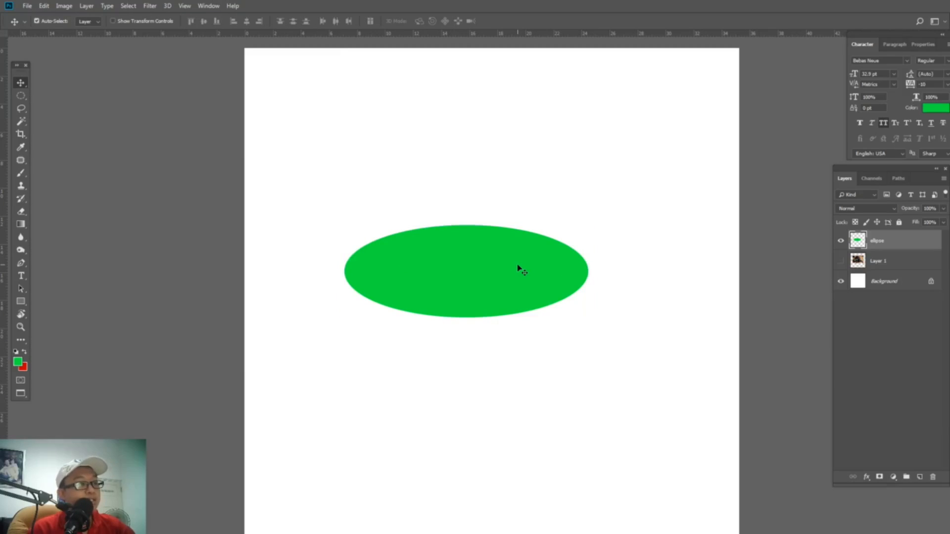
key(ctrl+t)
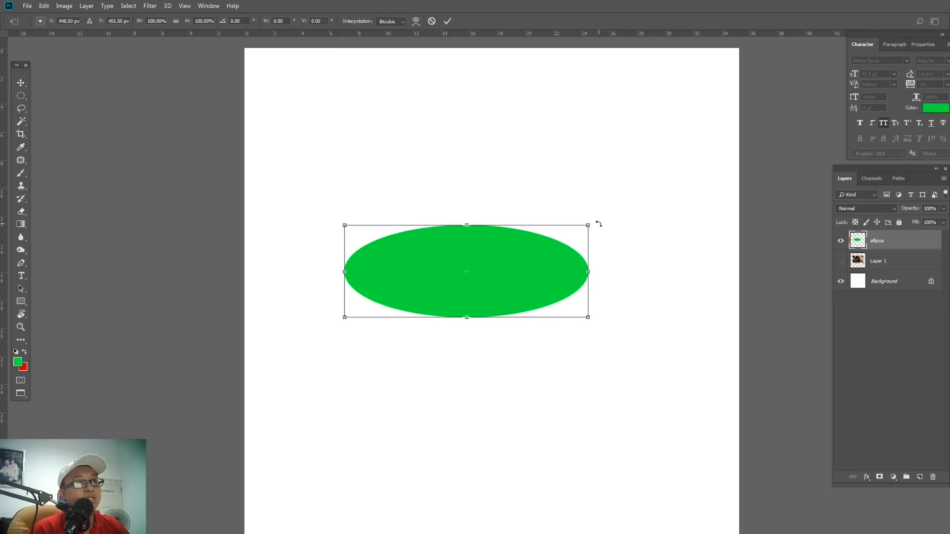
key(Return)
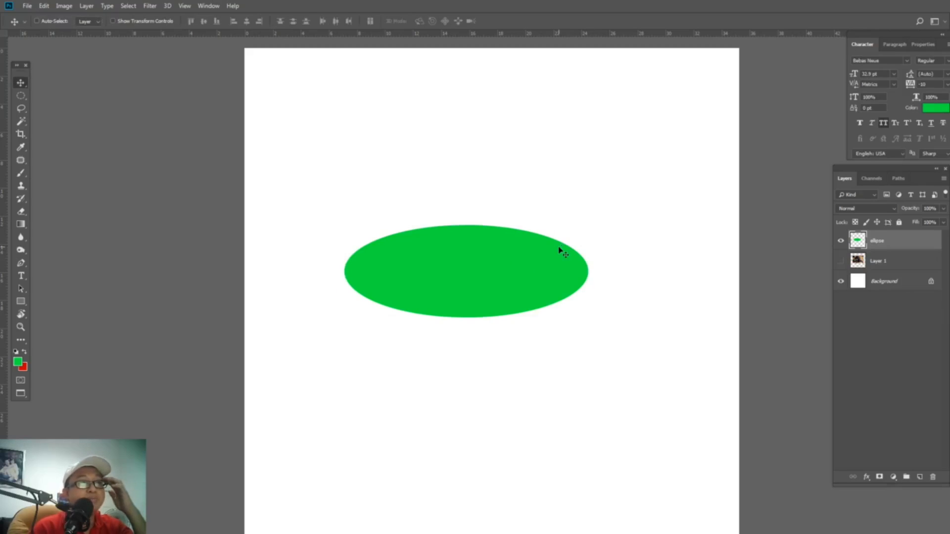
drag(543, 275, 550, 252)
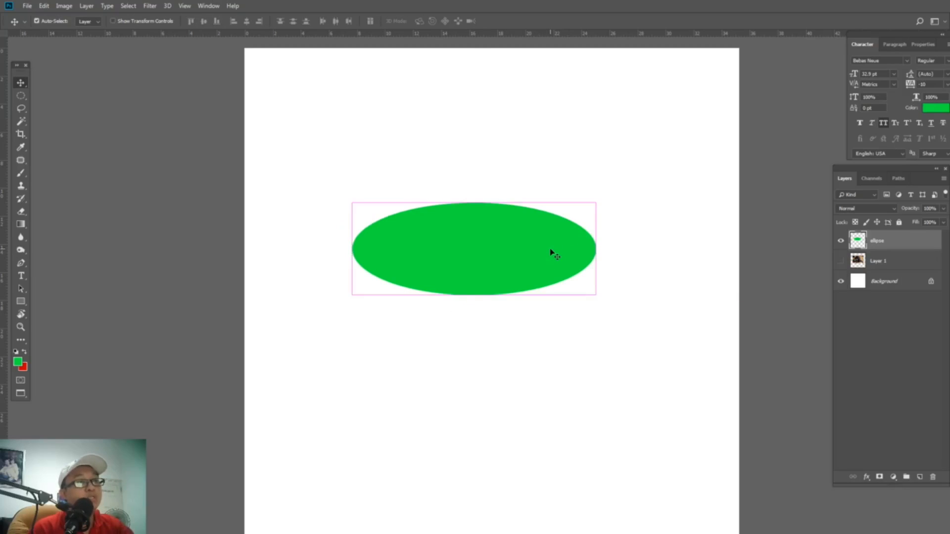
- Shrink the green ellipse to a small fraction of its size with Free Transform, anchored at its lower-left corner
key(ctrl+t)
drag(597, 205, 369, 209)
key(Return)
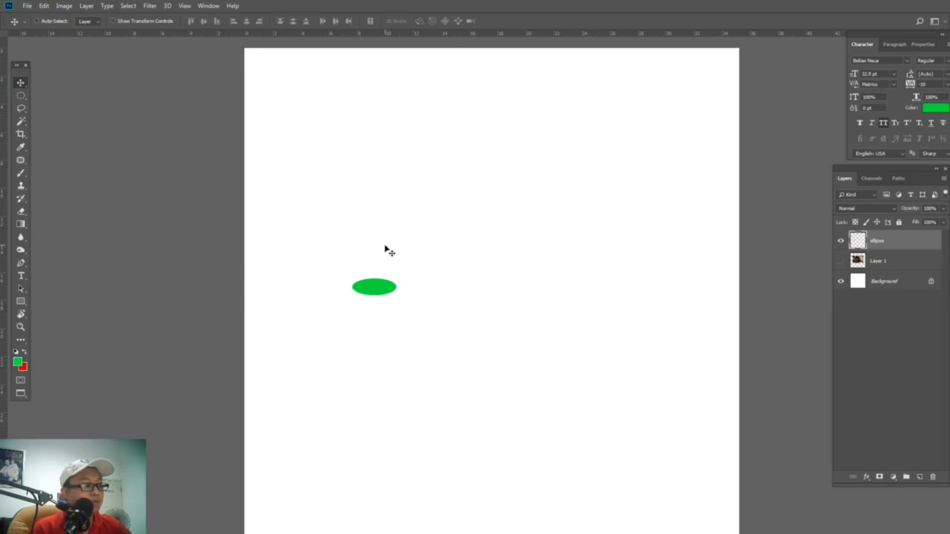
- Enlarge the small ellipse to about 714% with Free Transform and inspect its edges up close
key(ctrl+t)
drag(396, 276, 675, 192)
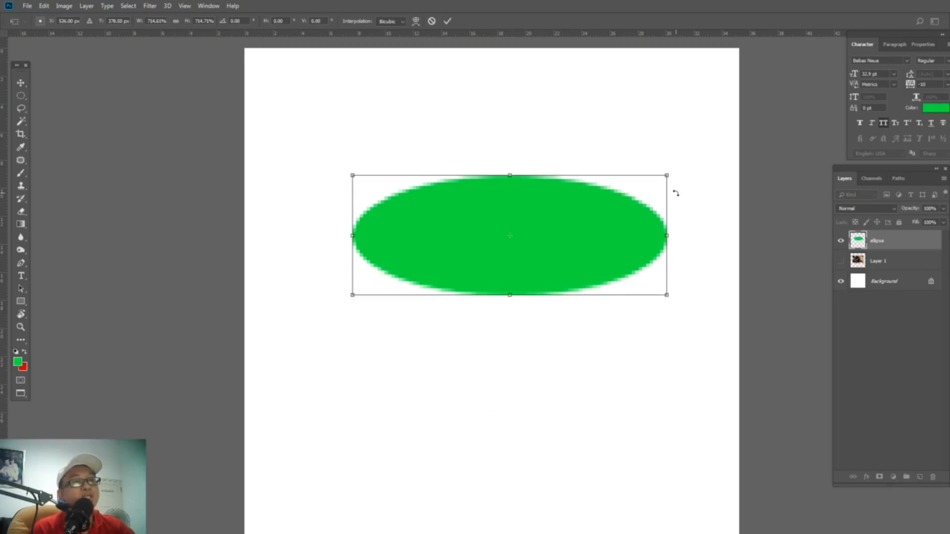
key(Return)
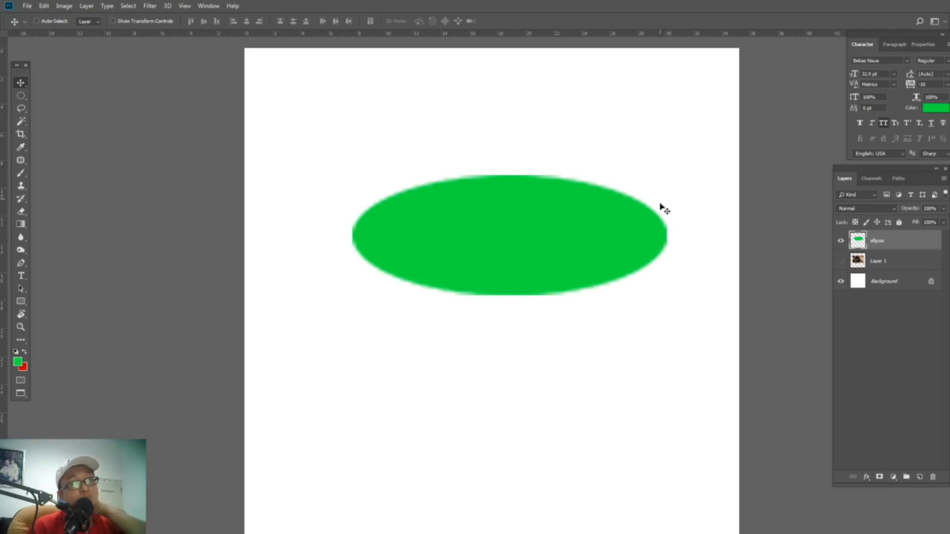
scroll(670, 238, up, 3)
drag(670, 238, 648, 281)
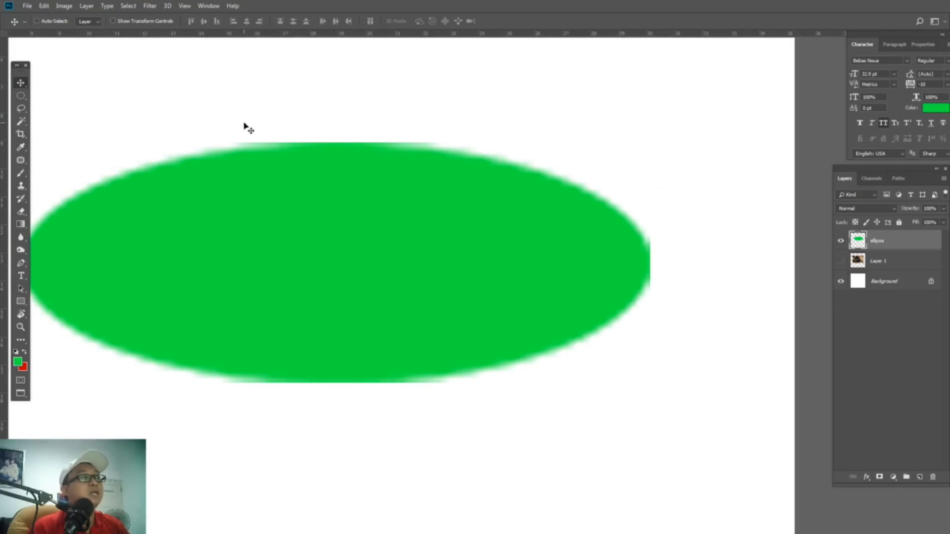
click(21, 95)
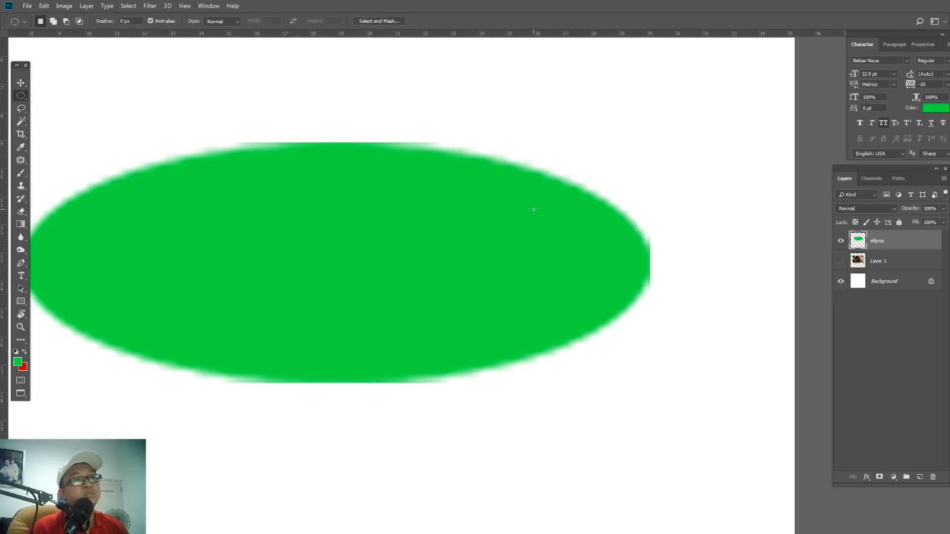
alt+click(516, 223)
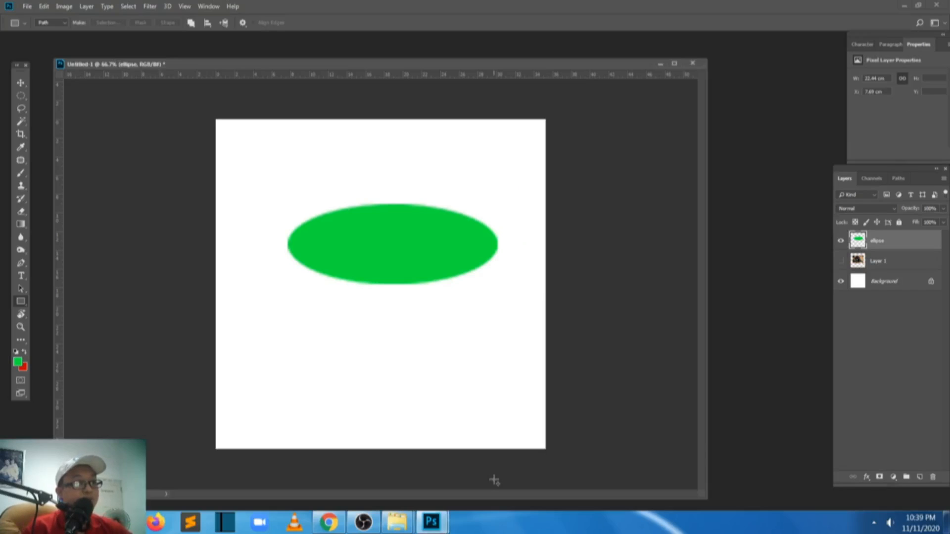
- Hide the ellipse layer and add a new layer named kotak
key(v)
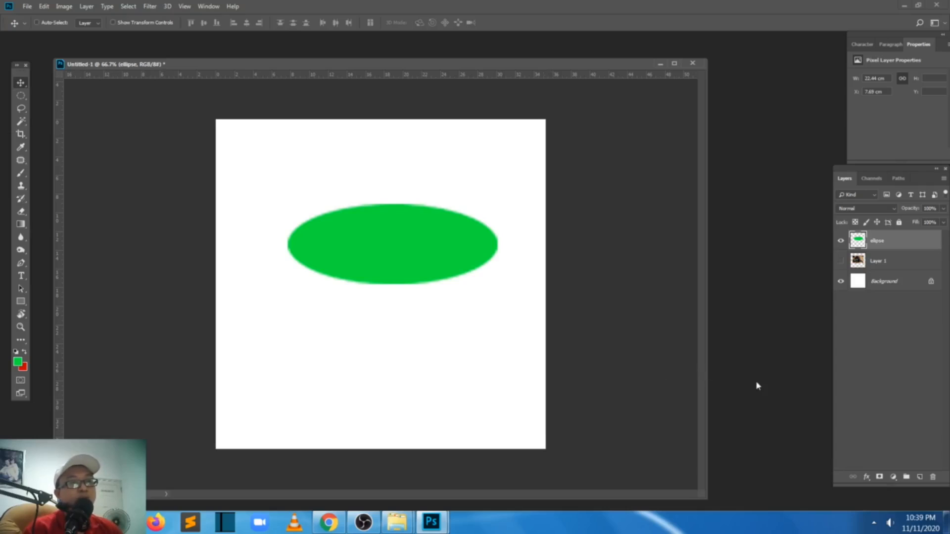
click(840, 242)
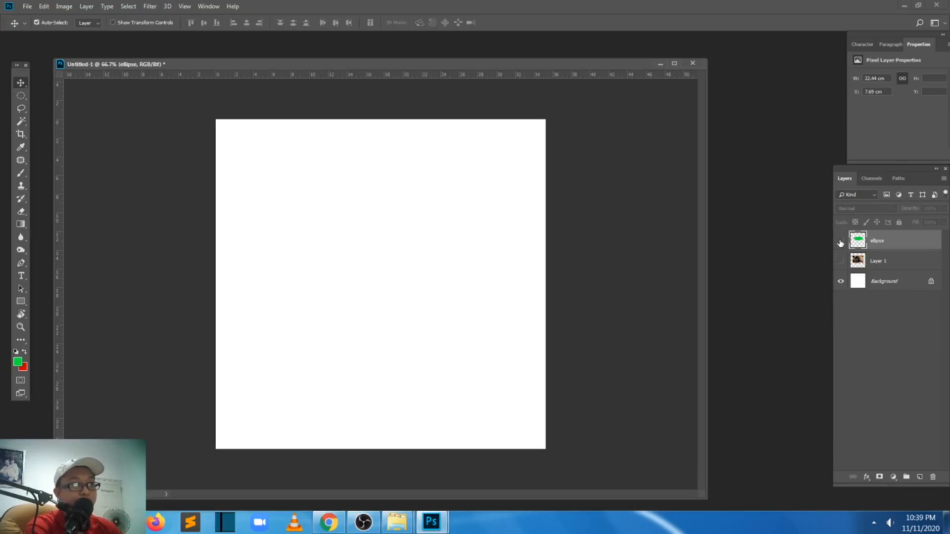
key(ctrl+shift+n)
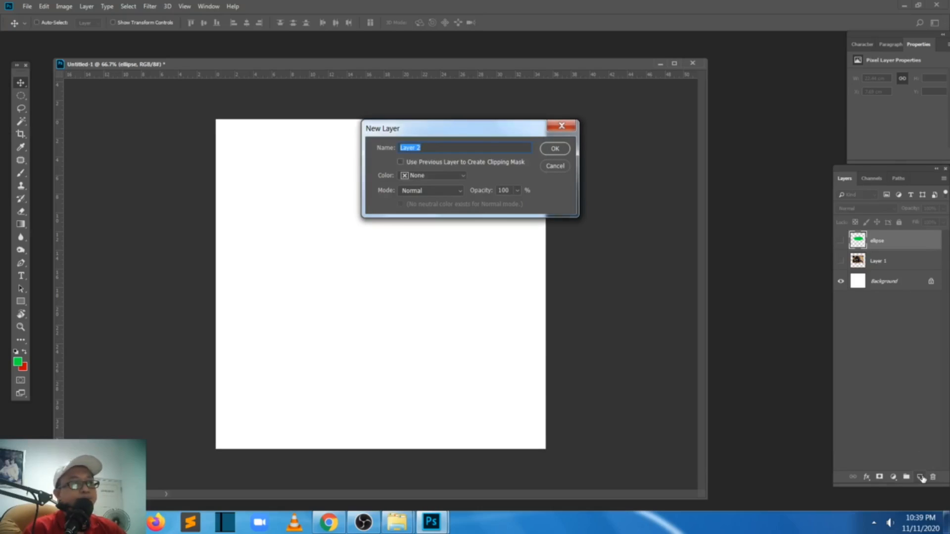
text(kotak)
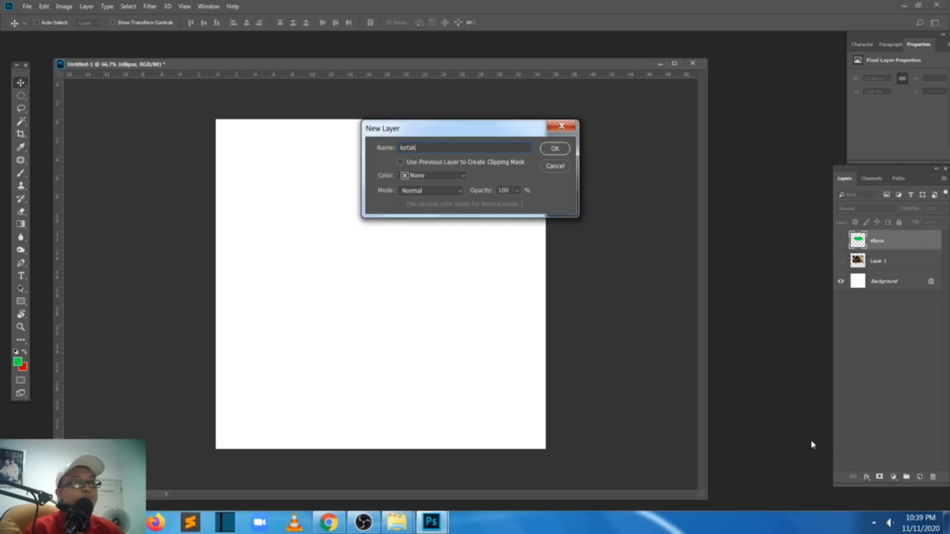
click(555, 148)
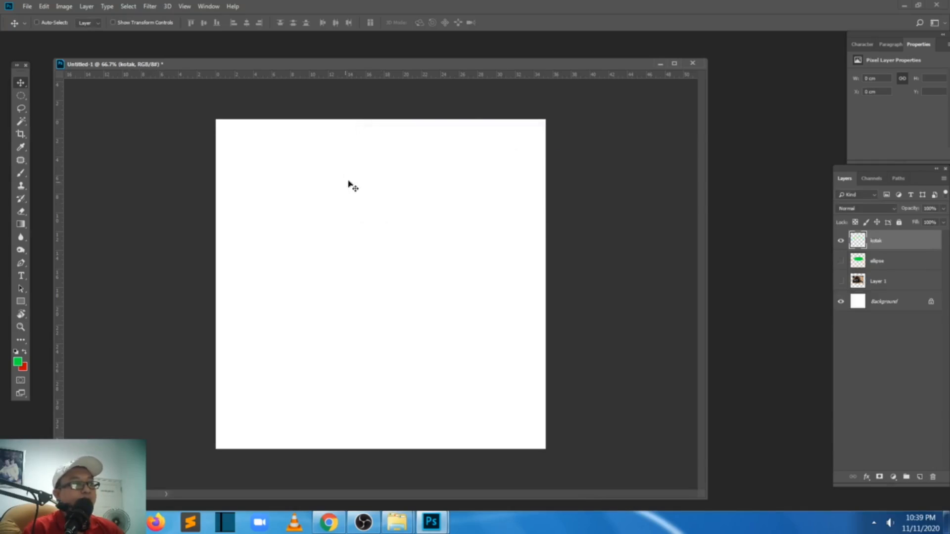
- Draw a rectangular path about 662 × 525 px around the canvas centre with the Rectangle Tool in Path mode
click(24, 306)
right_click(20, 302)
click(24, 307)
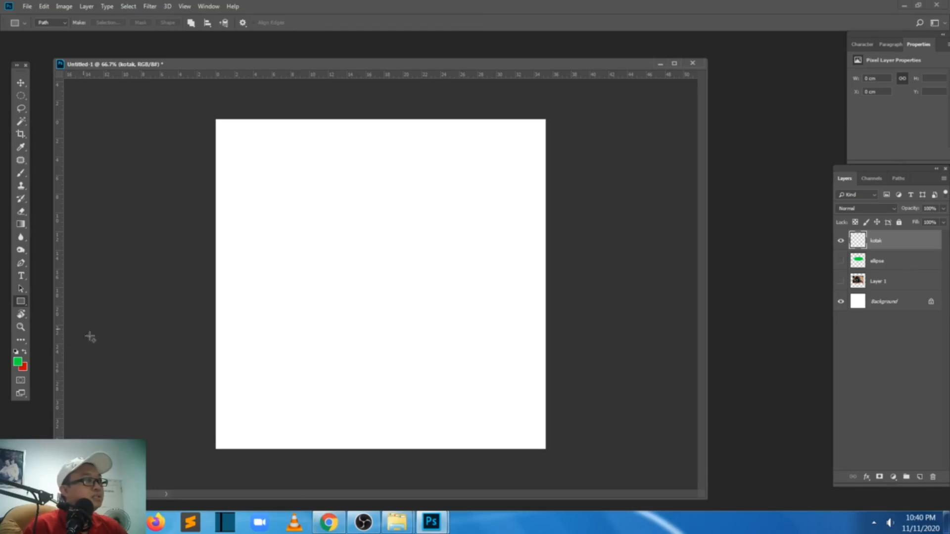
right_click(26, 307)
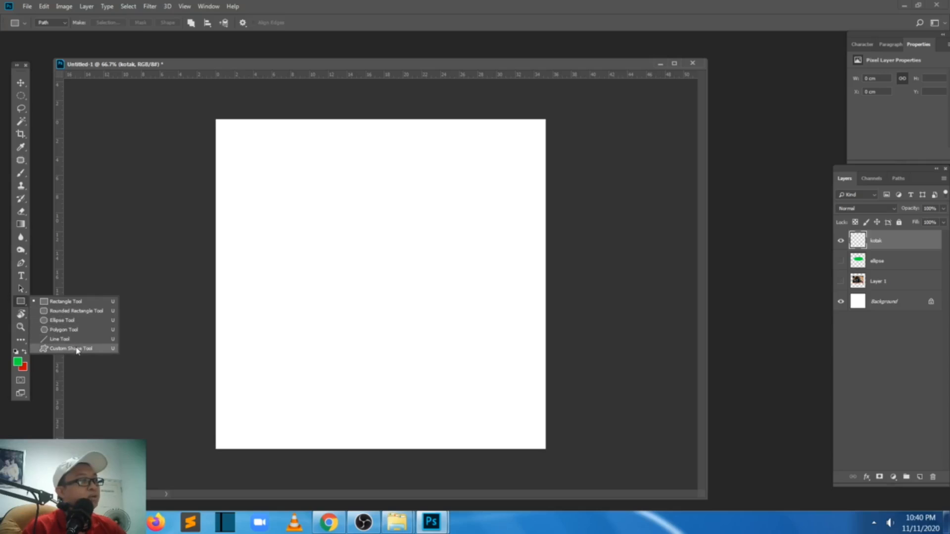
click(69, 302)
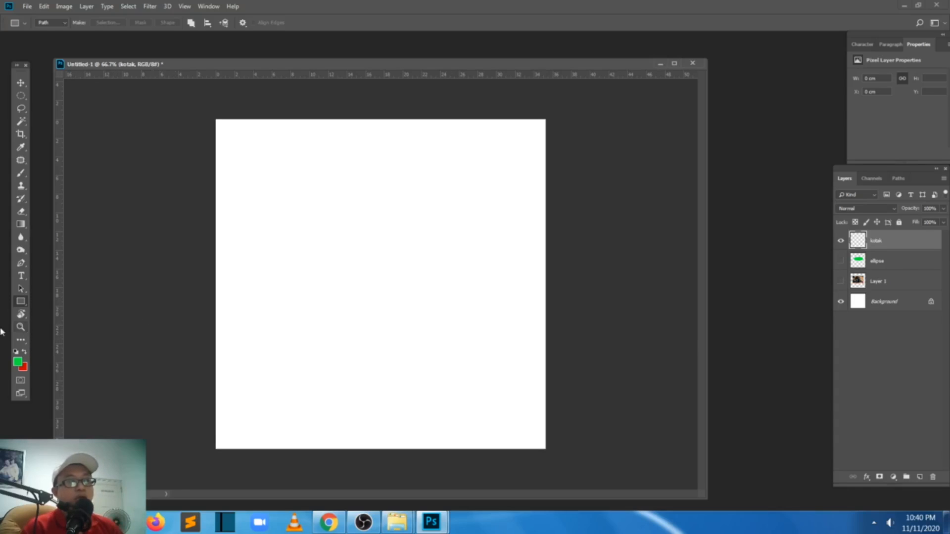
click(65, 23)
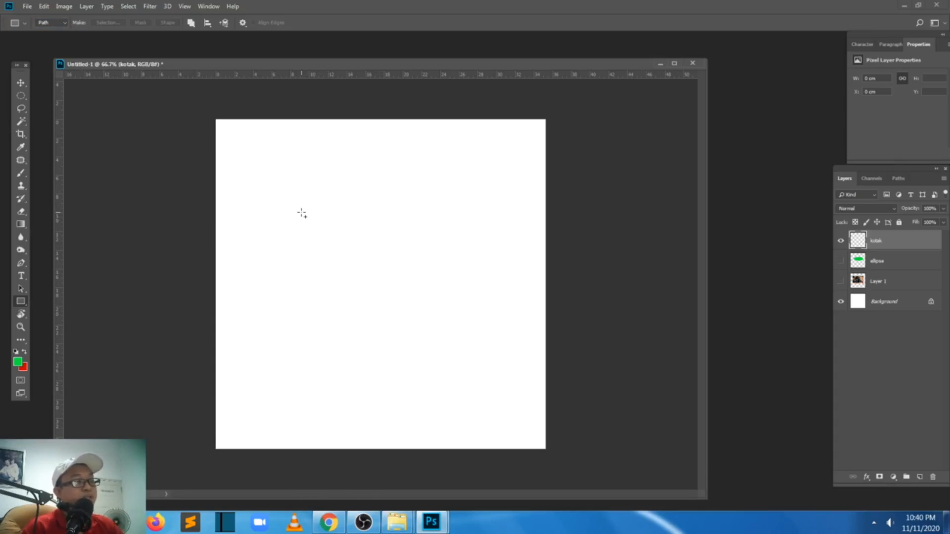
drag(292, 208, 388, 266)
drag(268, 185, 463, 332)
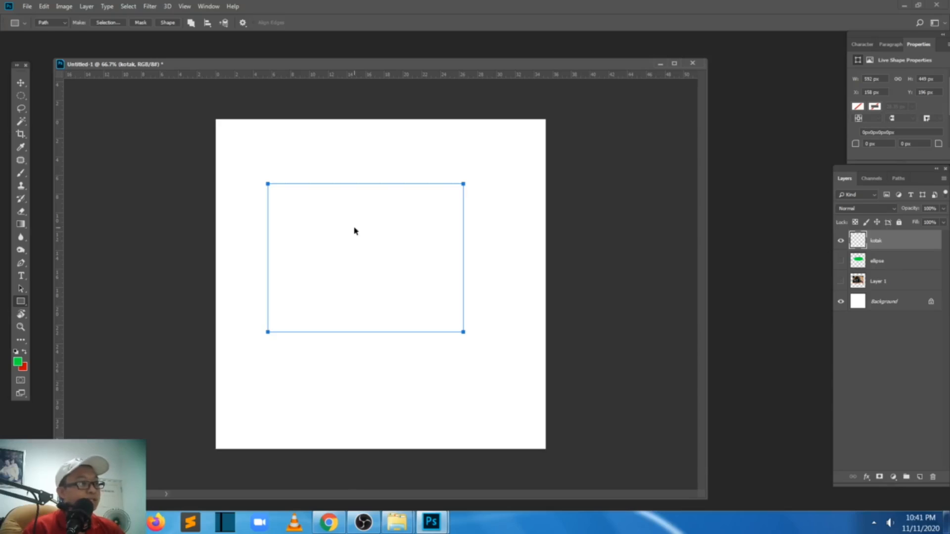
drag(271, 177, 489, 351)
- Try making a new anti-aliased selection from the rectangular path and undo it
right_click(371, 248)
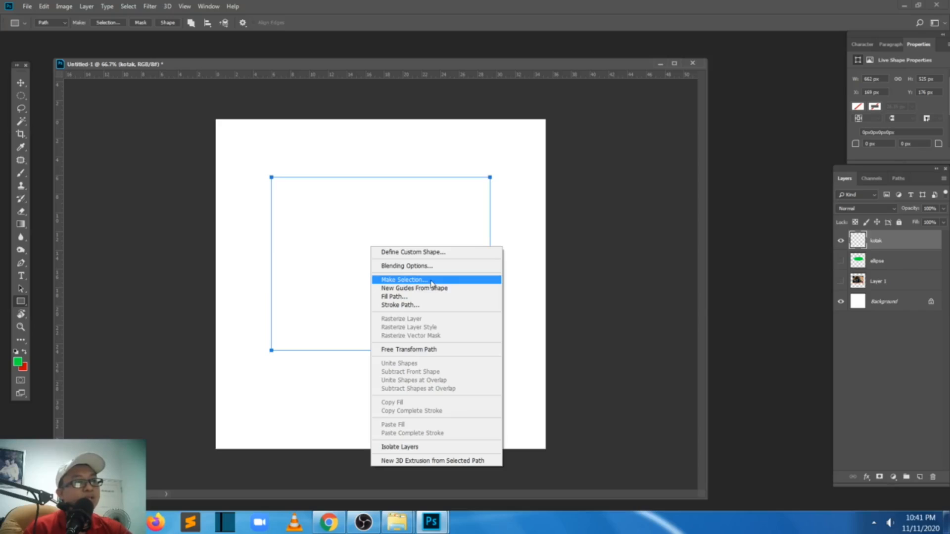
click(433, 284)
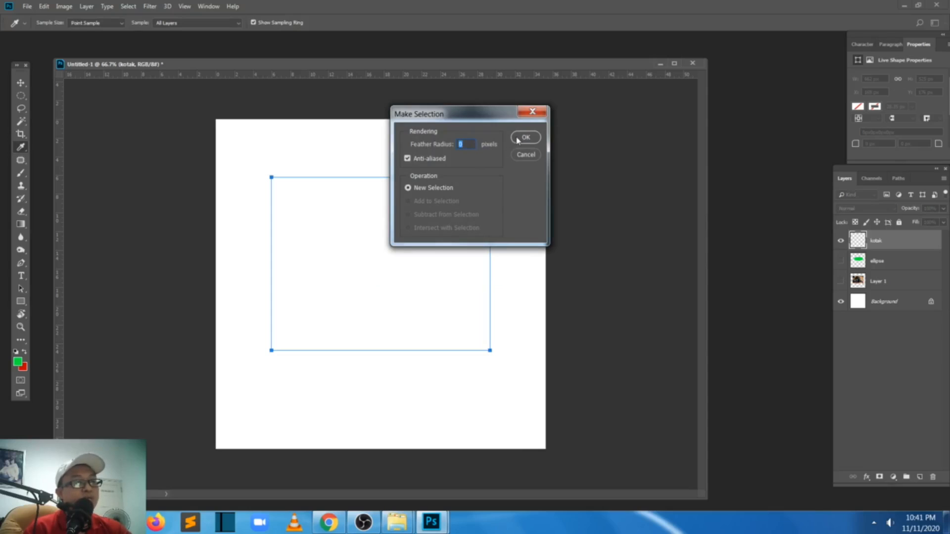
click(519, 139)
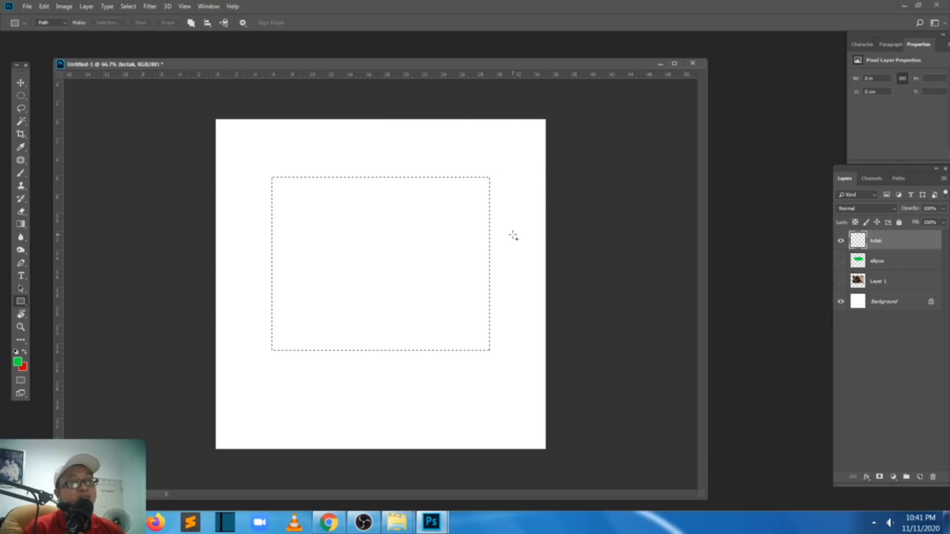
key(ctrl+z)
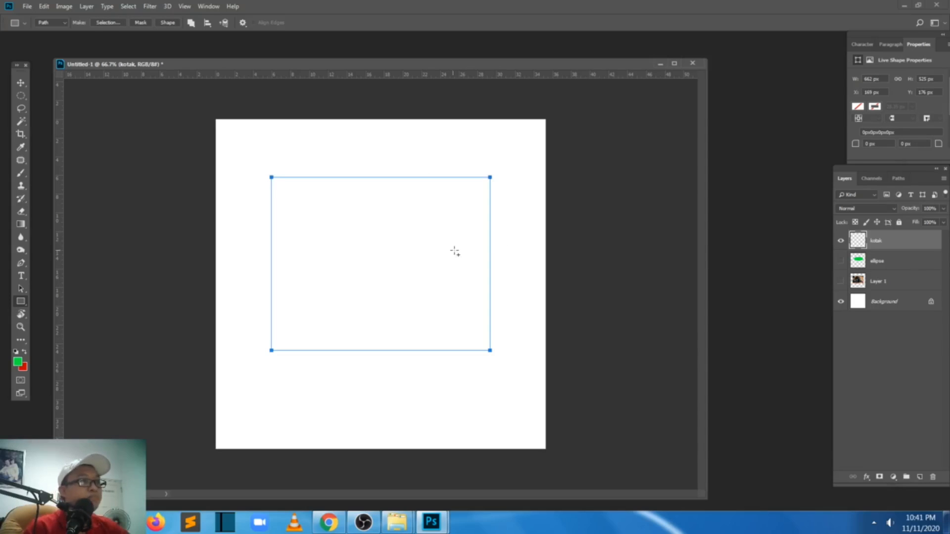
- Fill the rectangular path with the foreground color at 100% opacity on the kotak layer
right_click(396, 230)
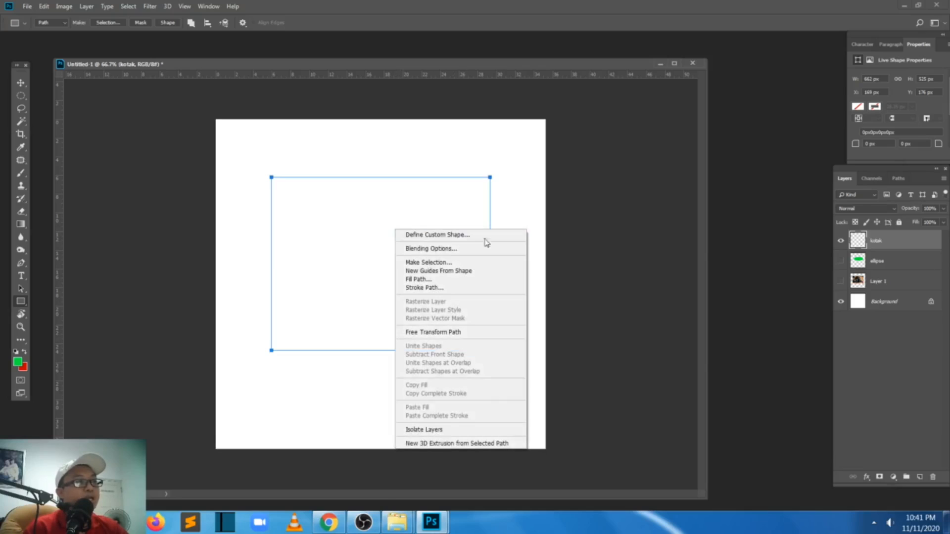
click(473, 283)
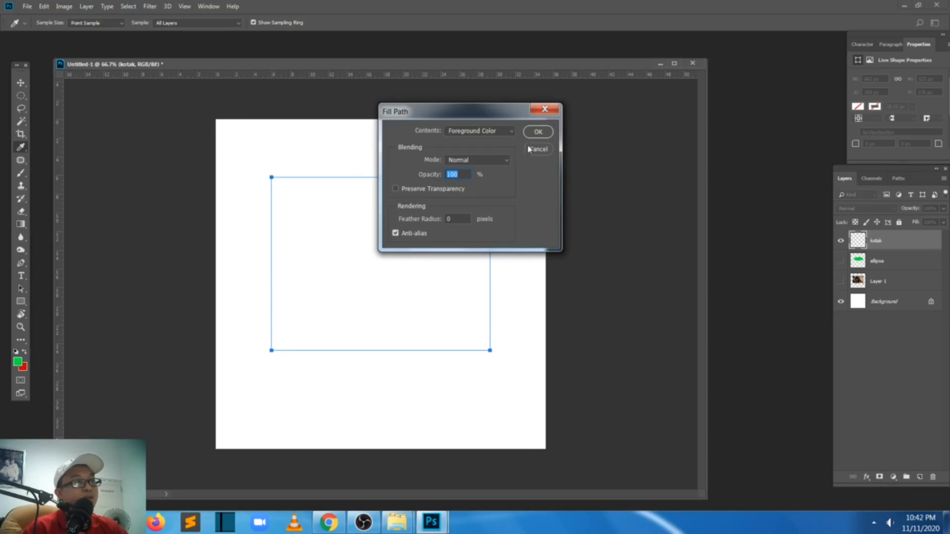
click(533, 132)
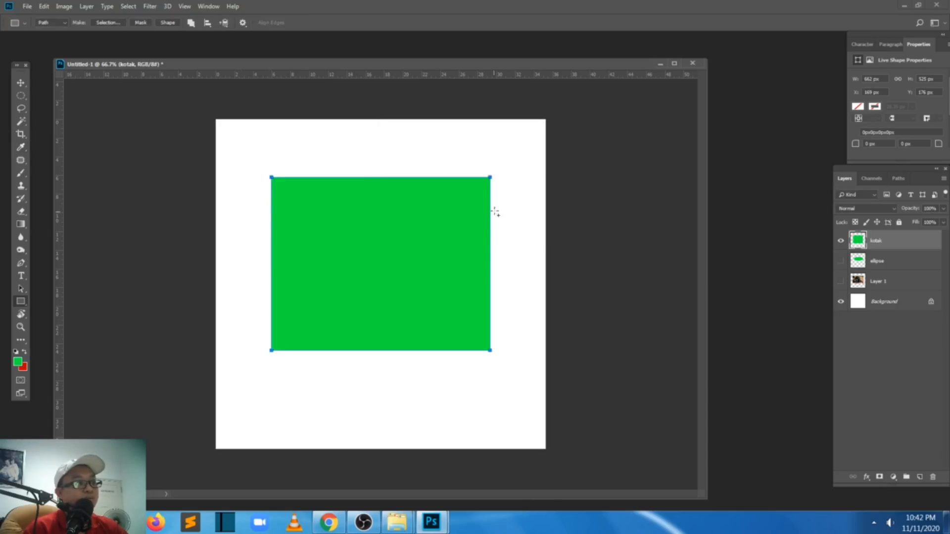
- Try moving the green fill away from its path with the Move tool, undoing each move
key(v)
drag(442, 268, 447, 297)
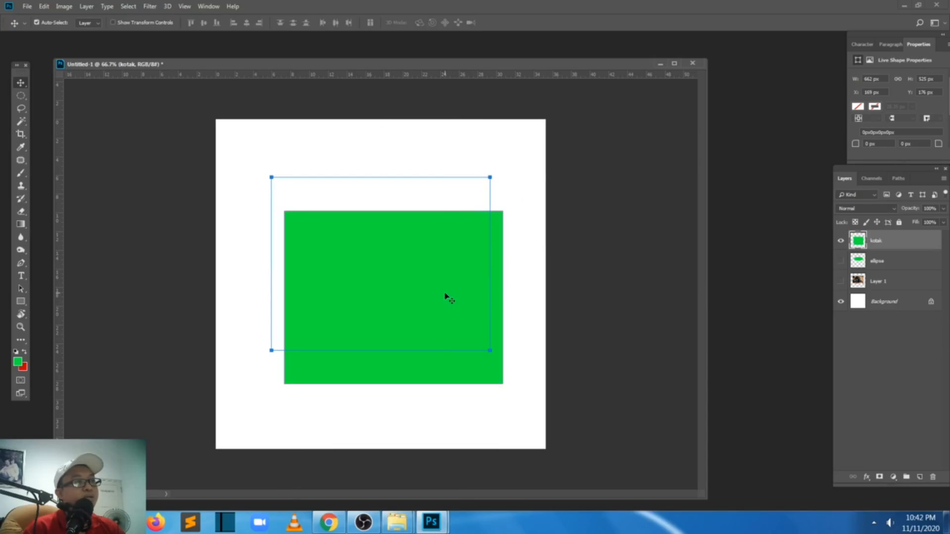
key(ctrl+z)
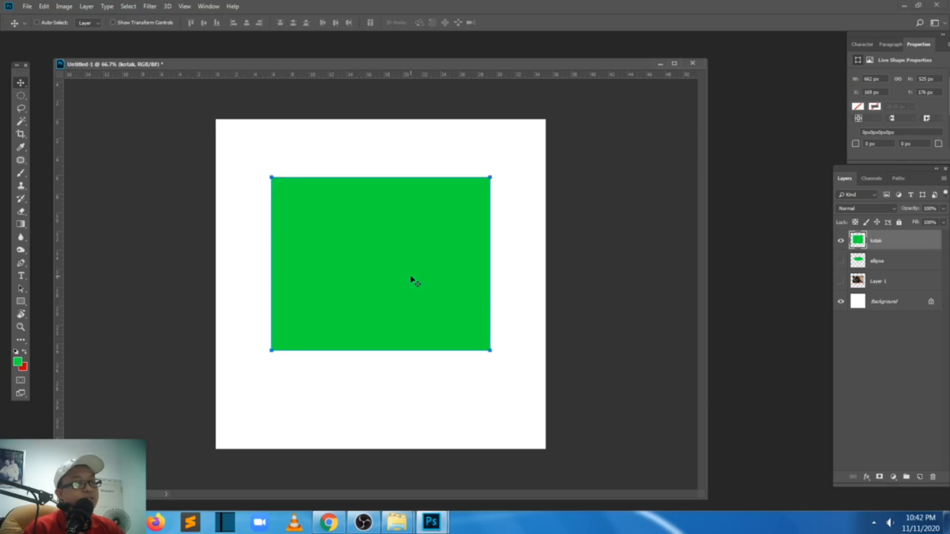
drag(430, 291, 458, 337)
key(ctrl+z)
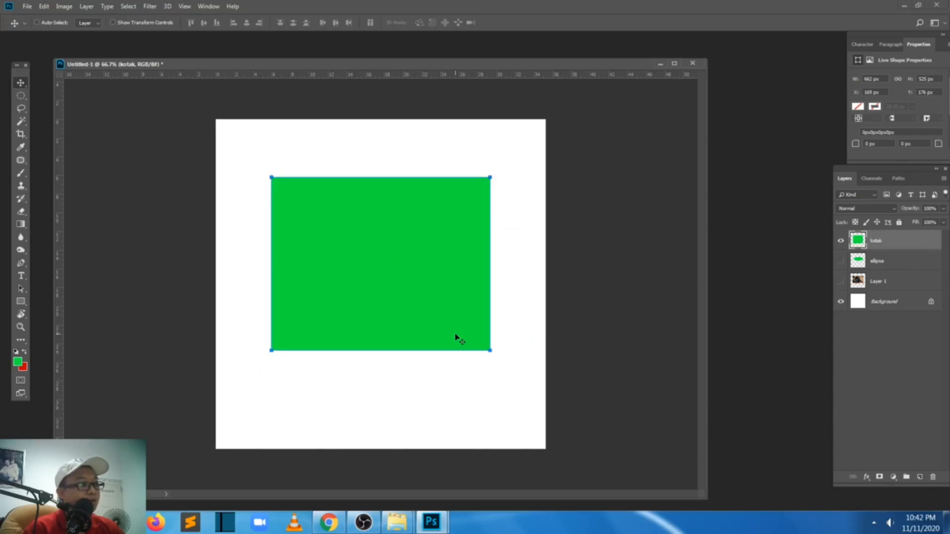
- Shrink the rectangular path to about 228 × 180 px and place it below the green rectangle, near the canvas's lower-right corner
click(22, 293)
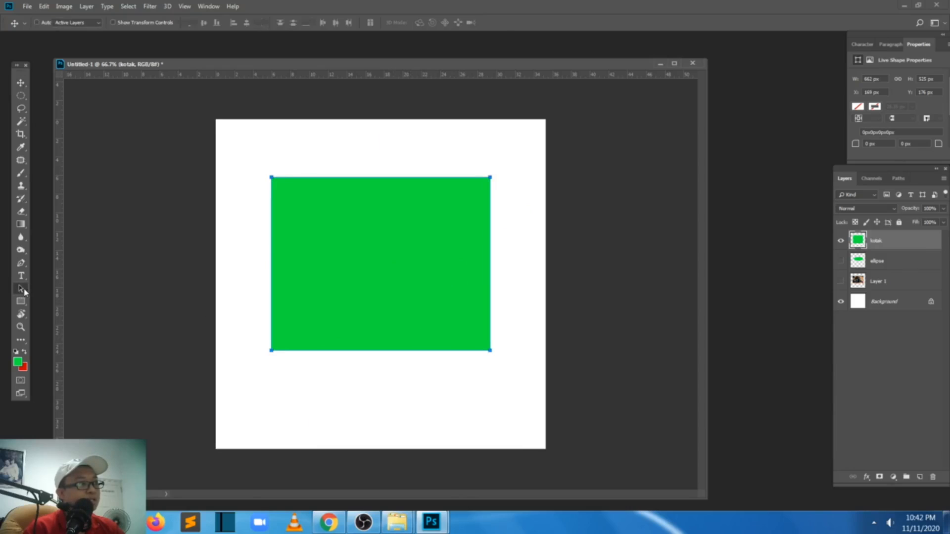
right_click(24, 293)
click(55, 295)
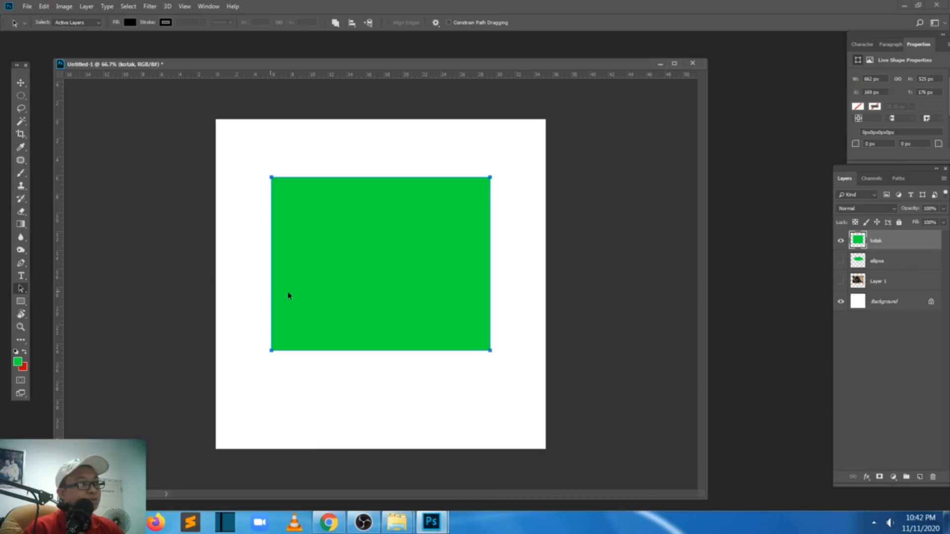
drag(465, 291, 484, 314)
key(ctrl+t)
drag(509, 200, 470, 407)
key(Return)
- Fill the small rectangular path with the background color
key(p)
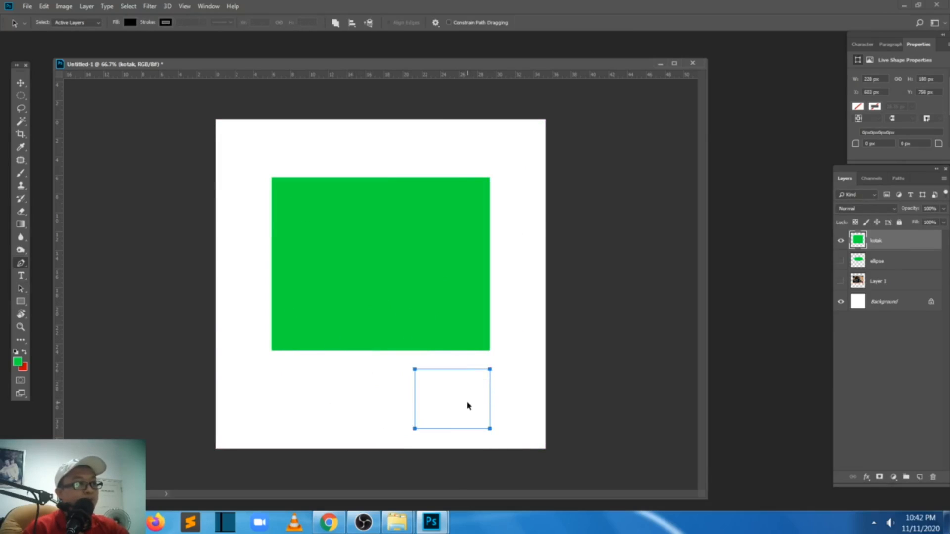
right_click(469, 405)
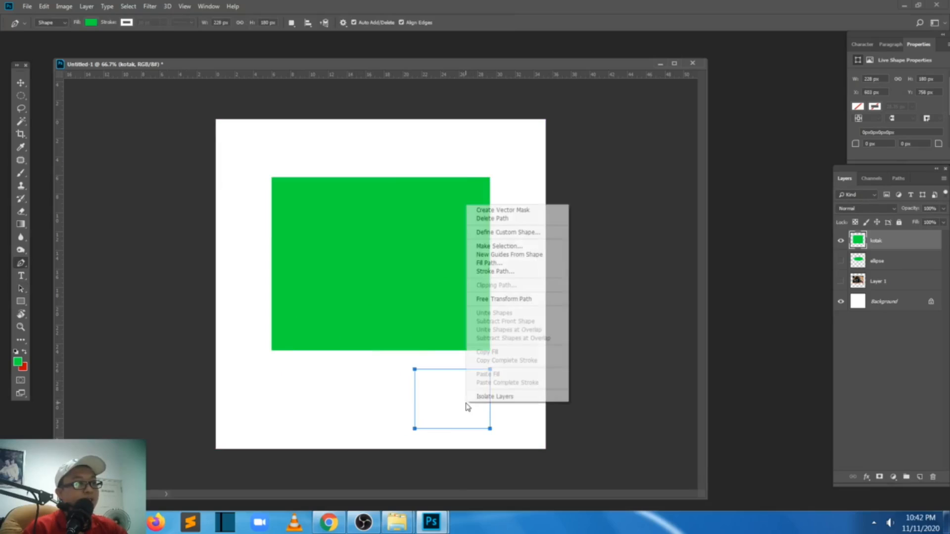
click(507, 263)
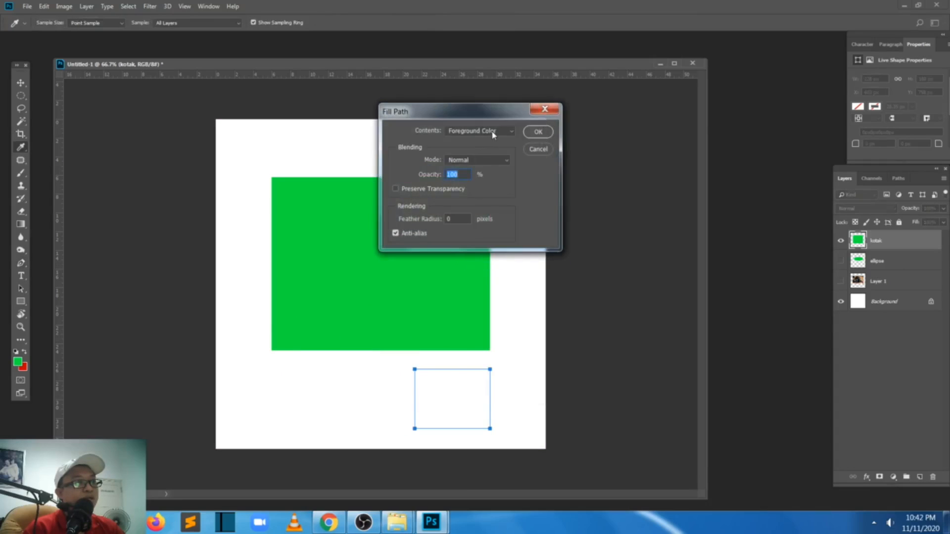
click(504, 132)
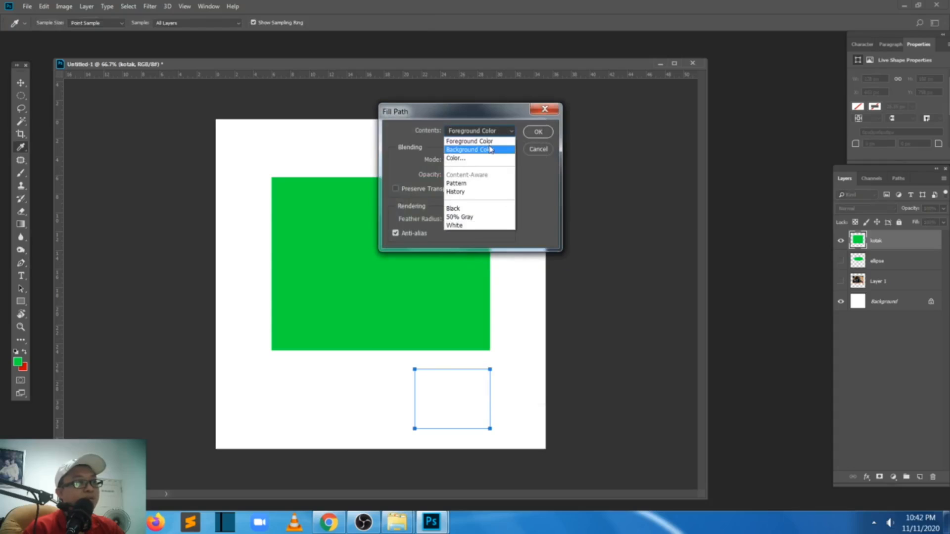
click(490, 150)
click(538, 131)
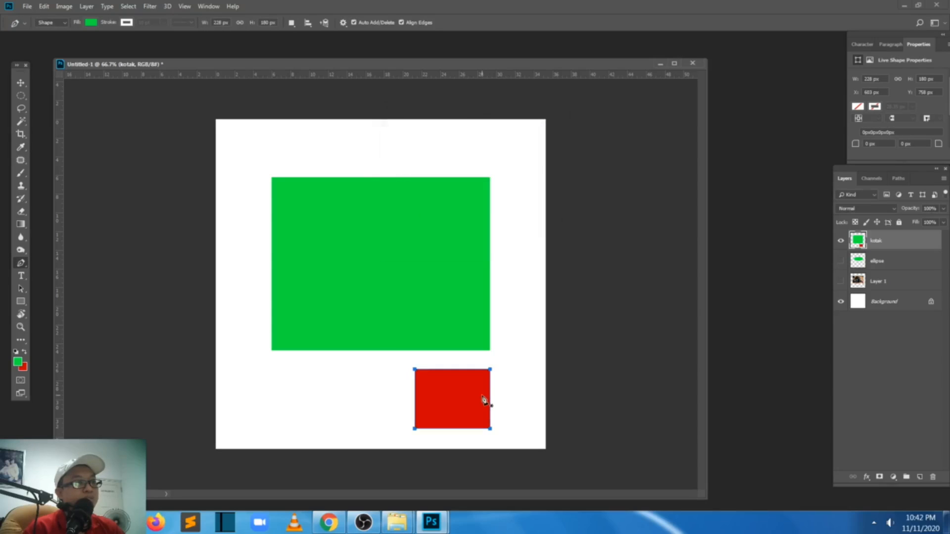
- Try moving the kotak layer's fills up and to the left and undo the move
key(v)
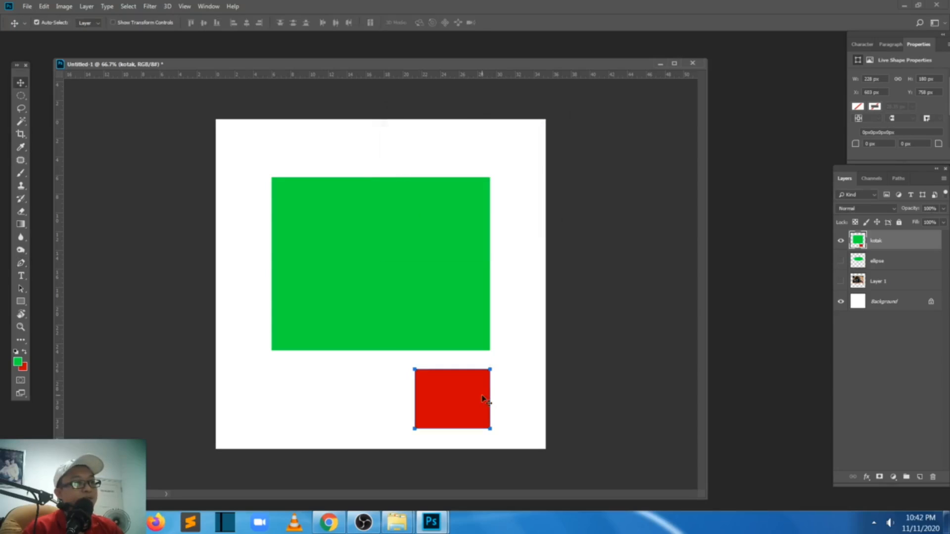
drag(477, 392, 425, 337)
key(ctrl+z)
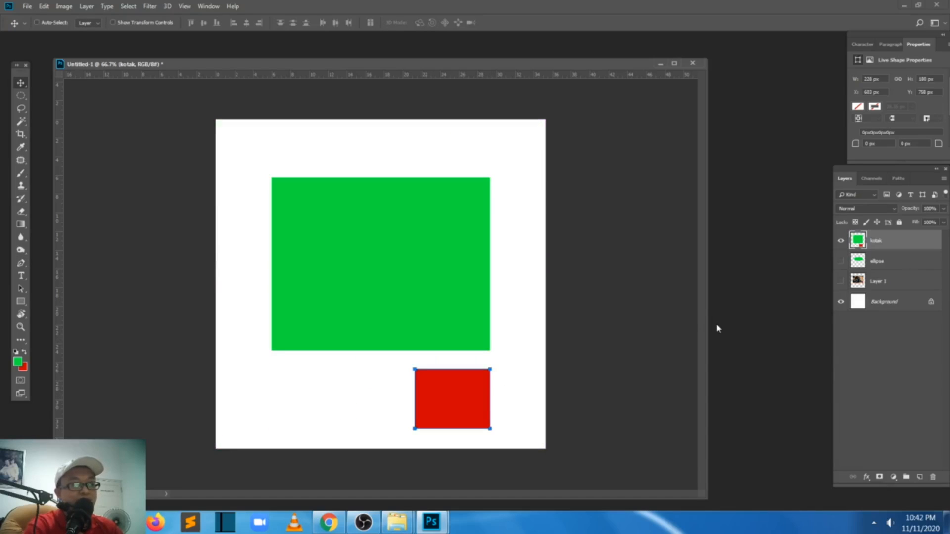
- Delete the small rectangular path and switch to full-screen mode
key(Delete)
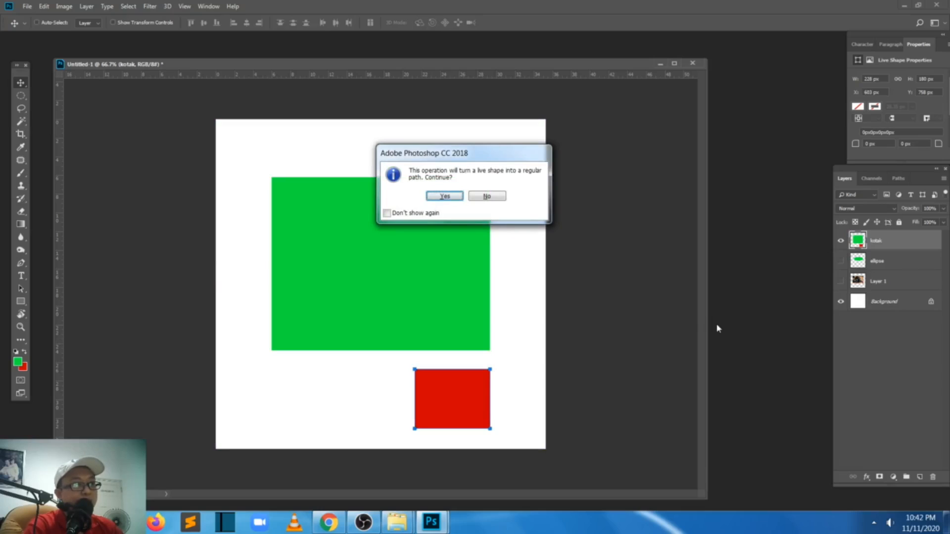
key(Return)
key(ctrl)
key(f)
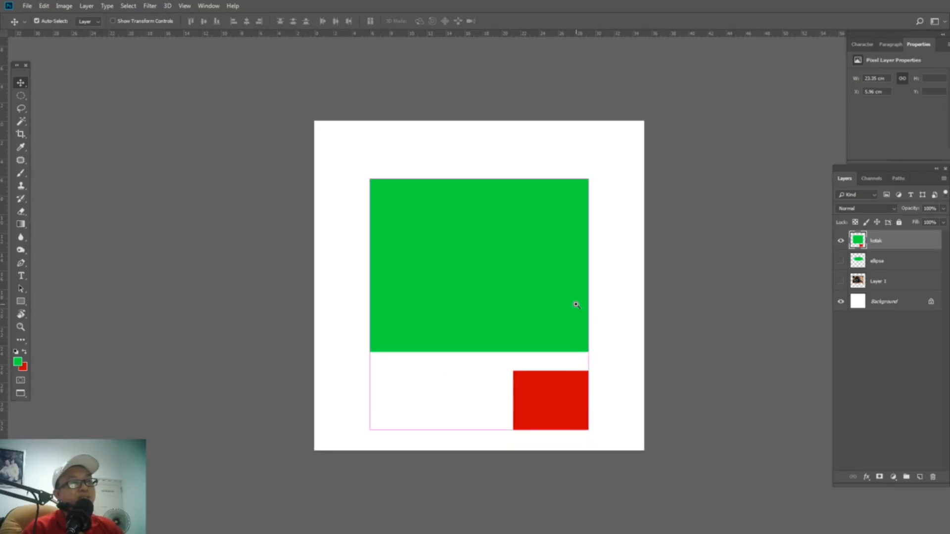
- Shrink the kotak layer's pixels to a small fraction of their size with Free Transform, anchored at the lower-left corner
scroll(575, 304, up, 1)
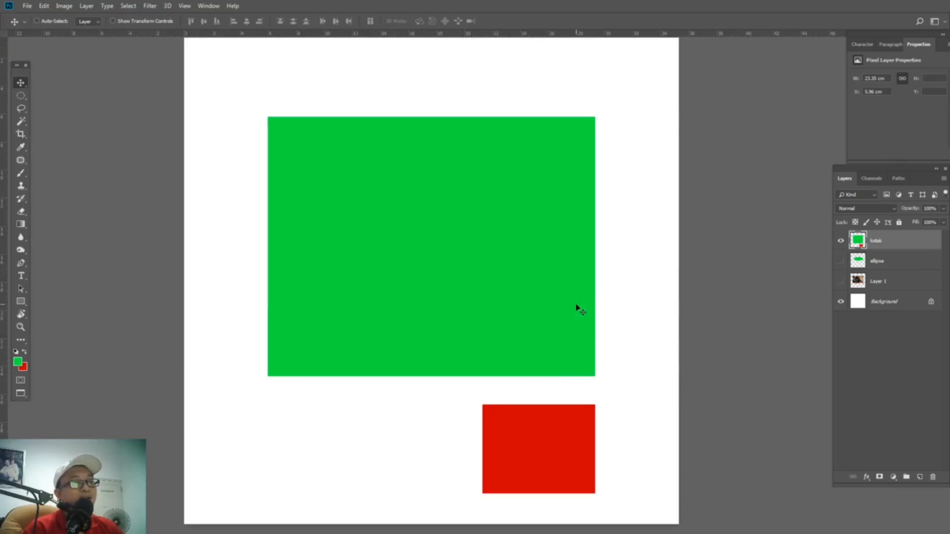
key(ctrl+t)
drag(595, 117, 614, 210)
key(Return)
- Enlarge the shrunken kotak layer to about 24.45 cm wide with Free Transform and inspect the rectangles' edges
key(ctrl+t)
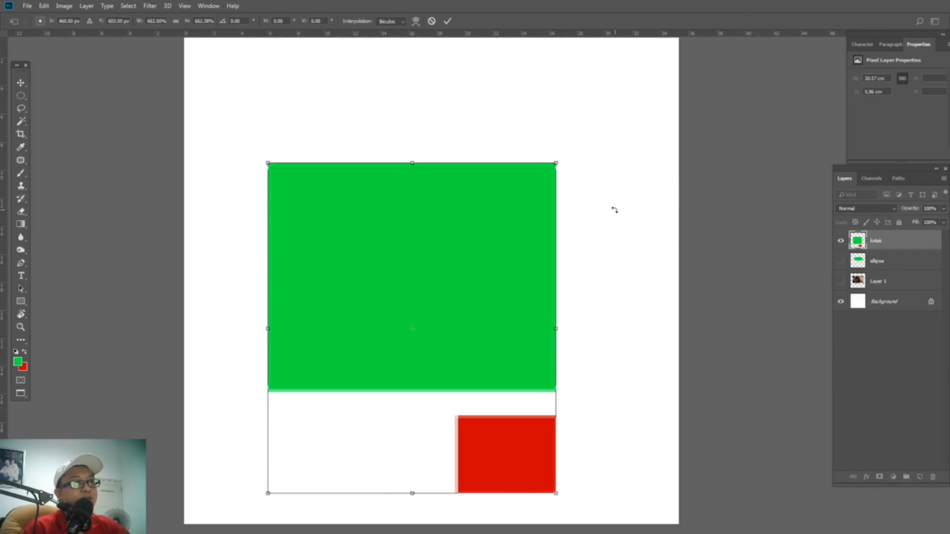
drag(562, 164, 627, 114)
key(Return)
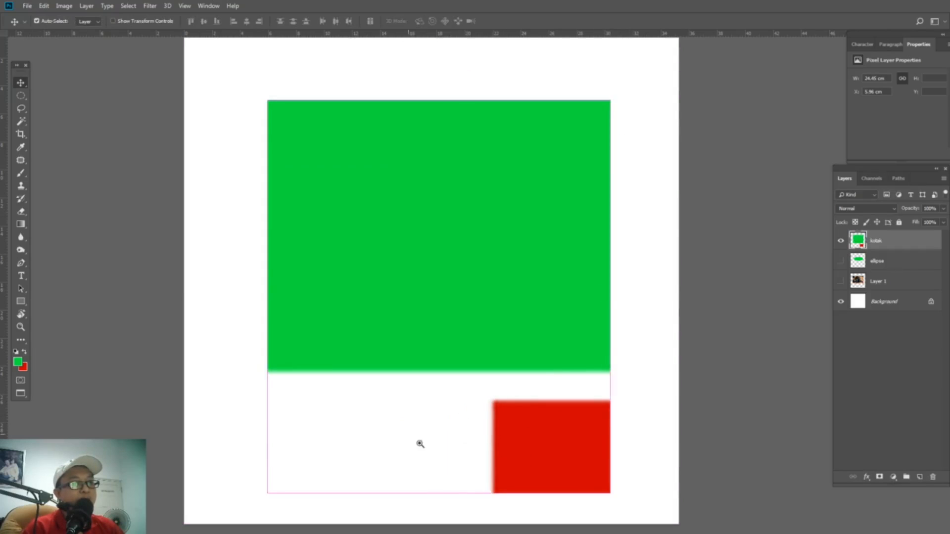
key(ctrl)
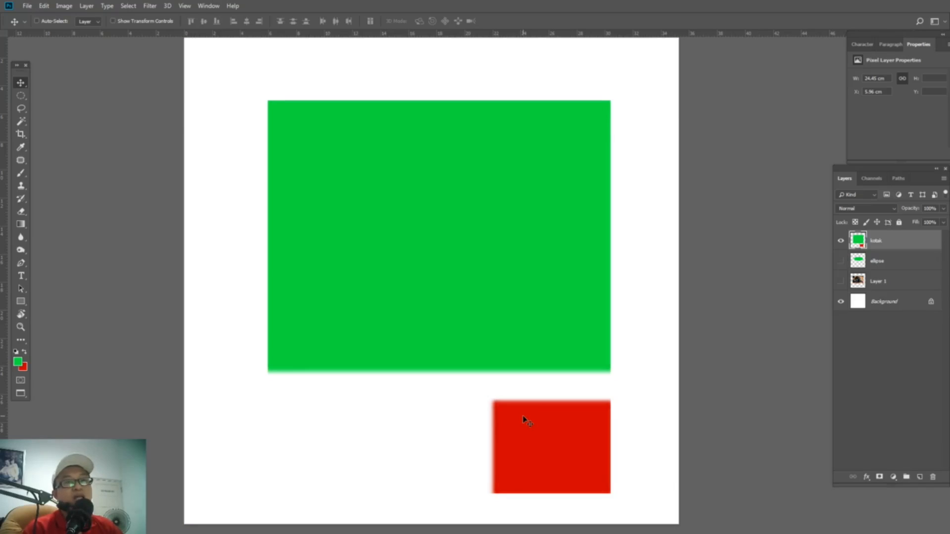
click(522, 418)
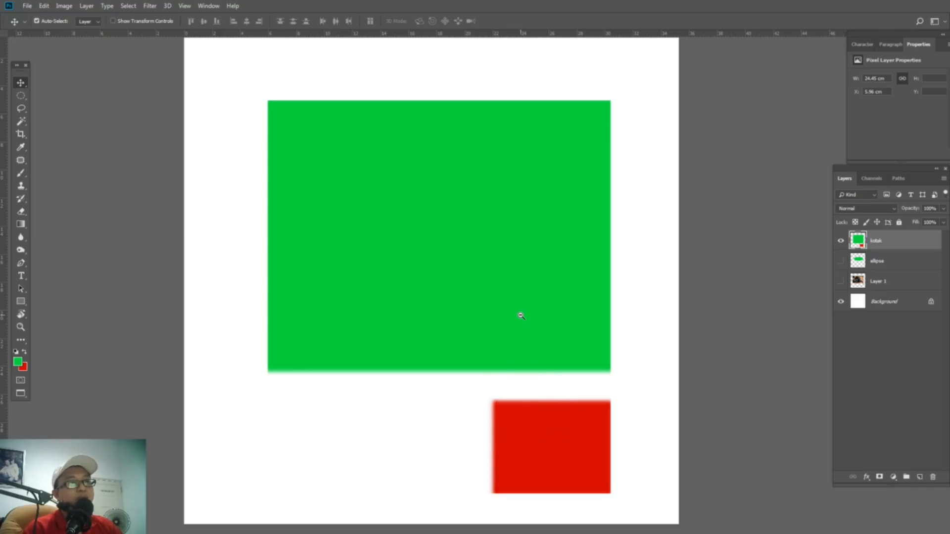
scroll(520, 316, down, 1)
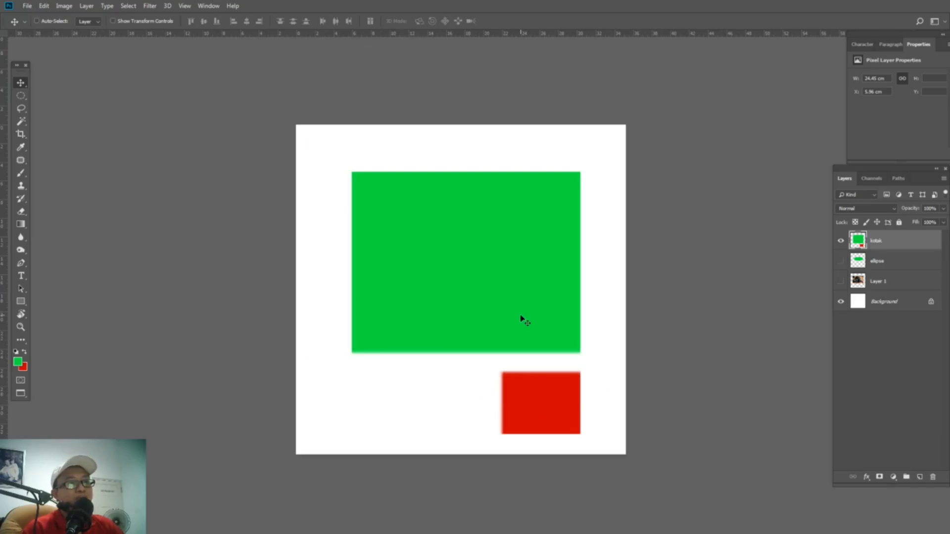
- Hide the kotak layer and activate the Rectangle Tool
click(840, 242)
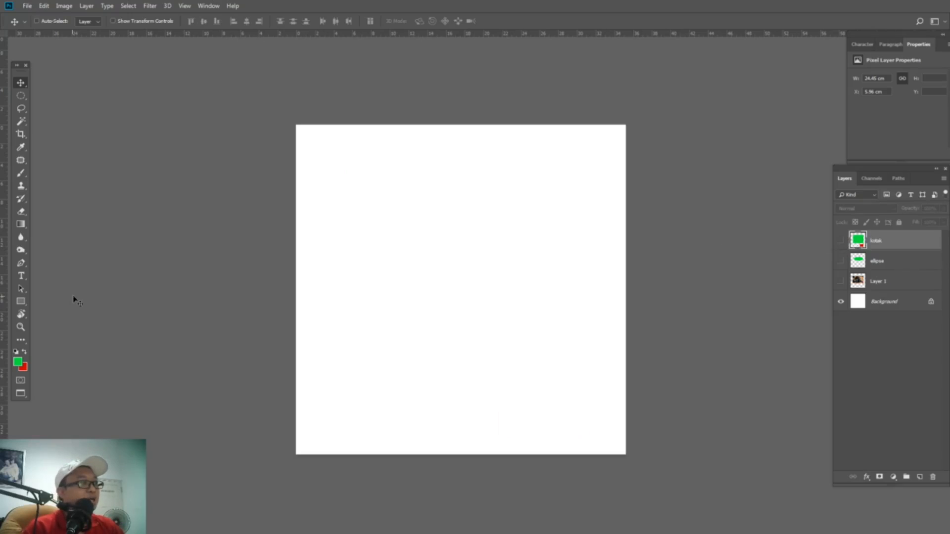
click(22, 304)
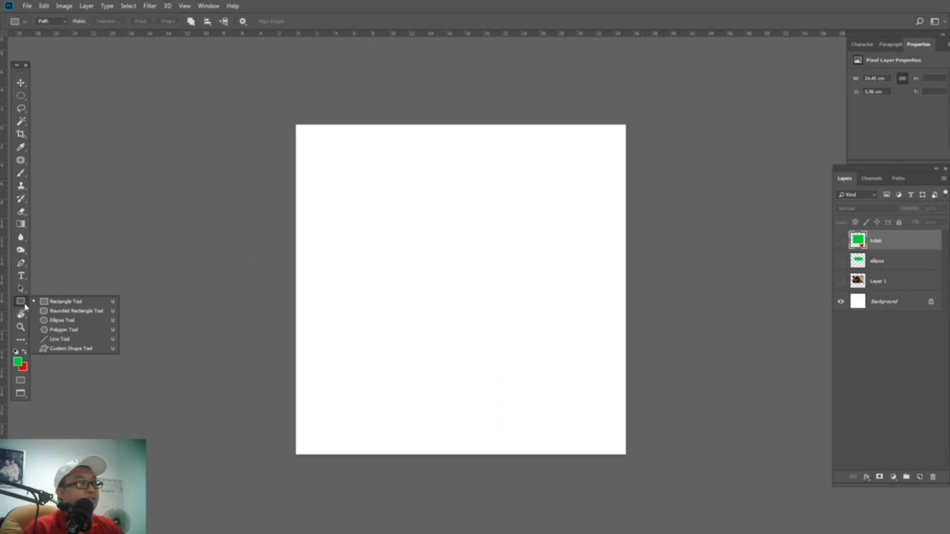
click(62, 303)
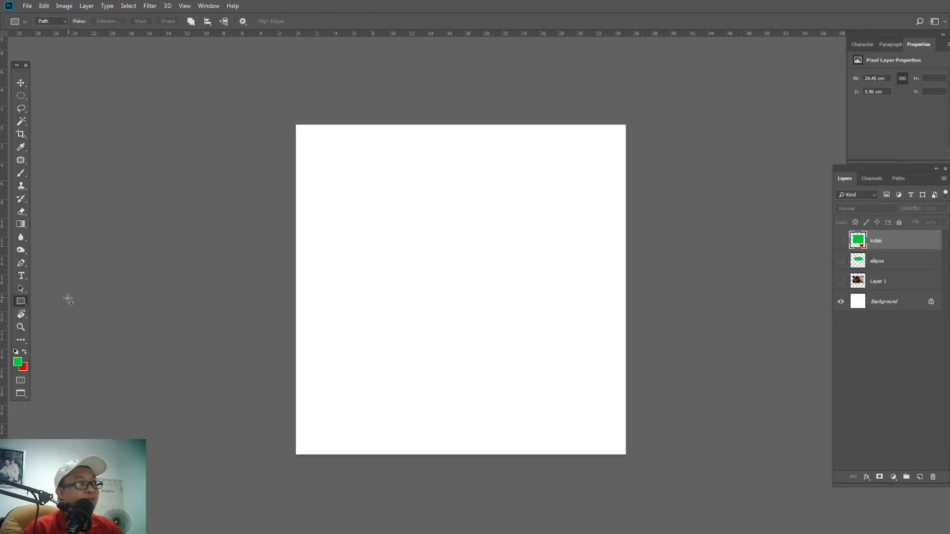
- Set the Rectangle Tool to Shape mode and create a new layer named kotak2
click(64, 22)
click(59, 31)
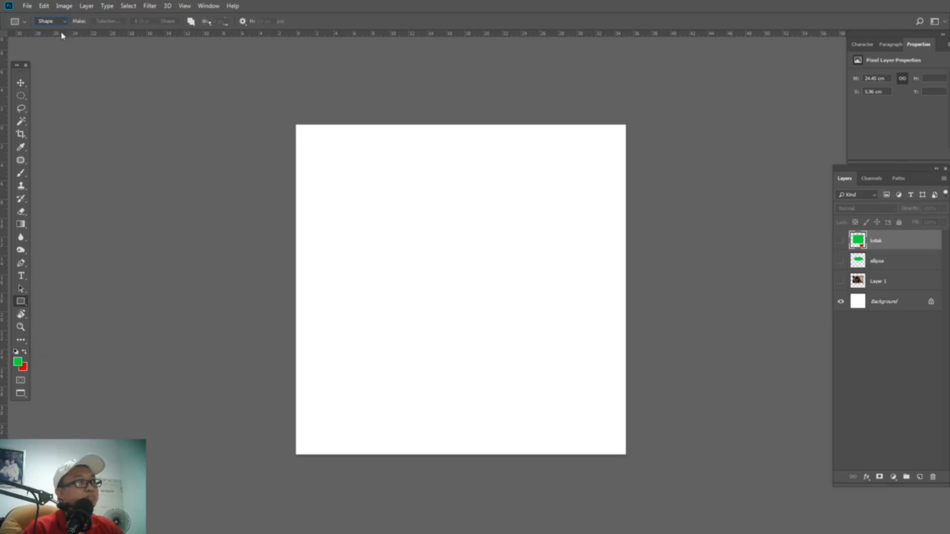
scroll(432, 272, up, 1)
drag(455, 264, 428, 293)
key(ctrl+shift+n)
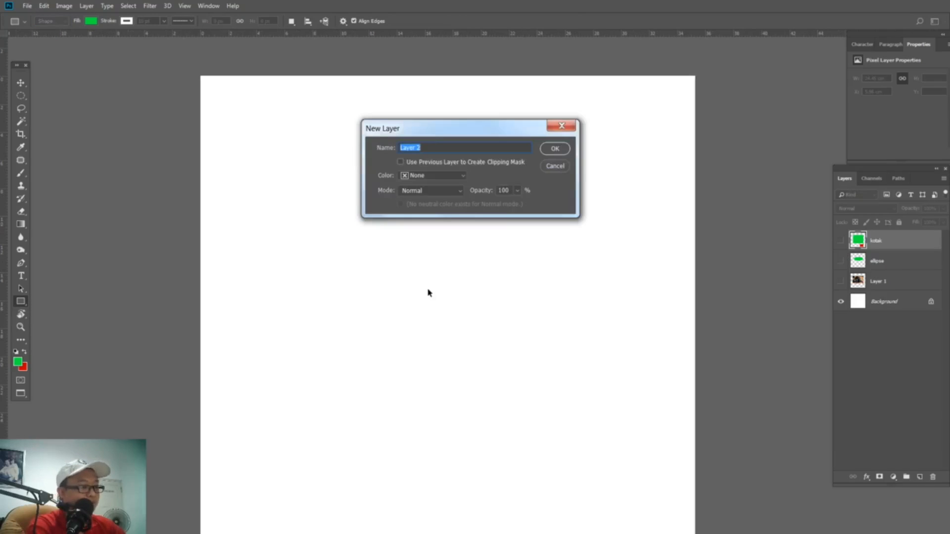
text(kotak2)
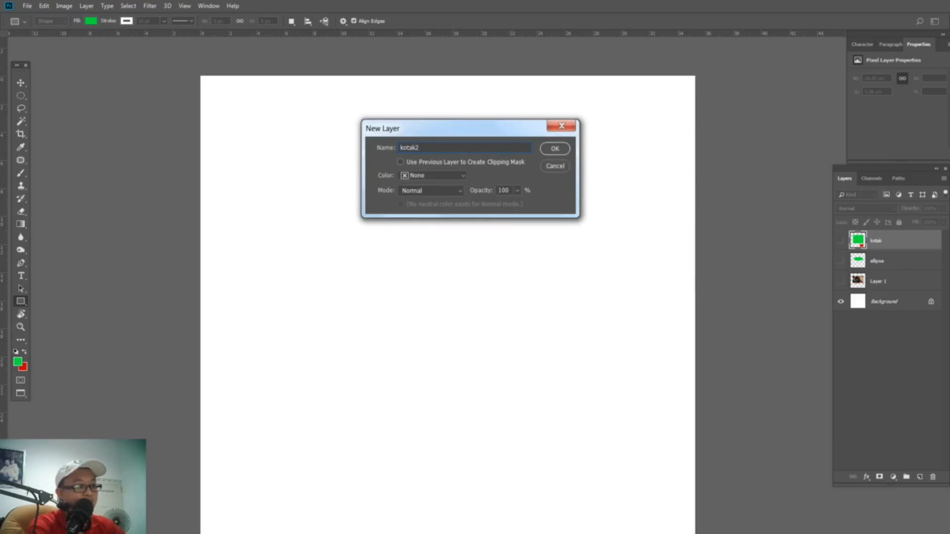
key(Return)
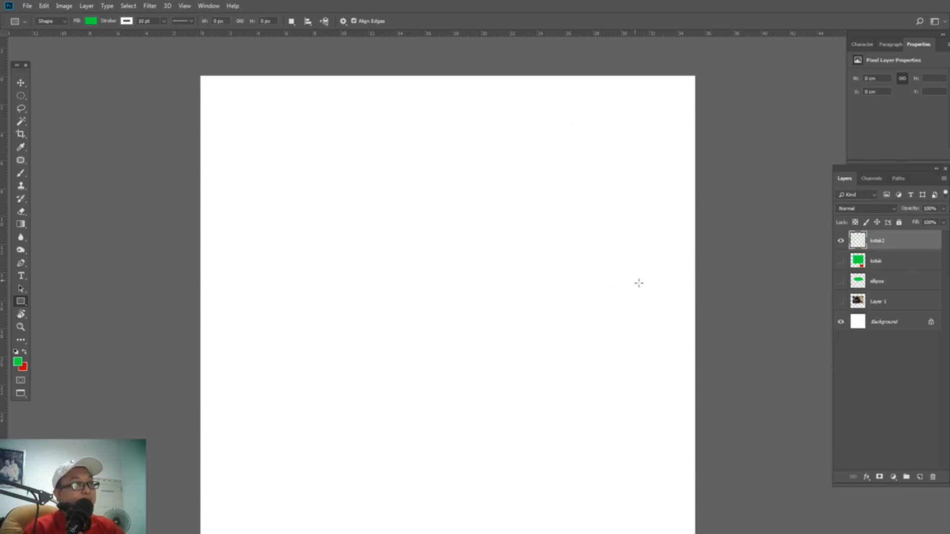
- Draw a green square about 346 × 346 px in Shape mode on the kotak2 layer
click(64, 22)
click(48, 38)
click(60, 21)
click(60, 30)
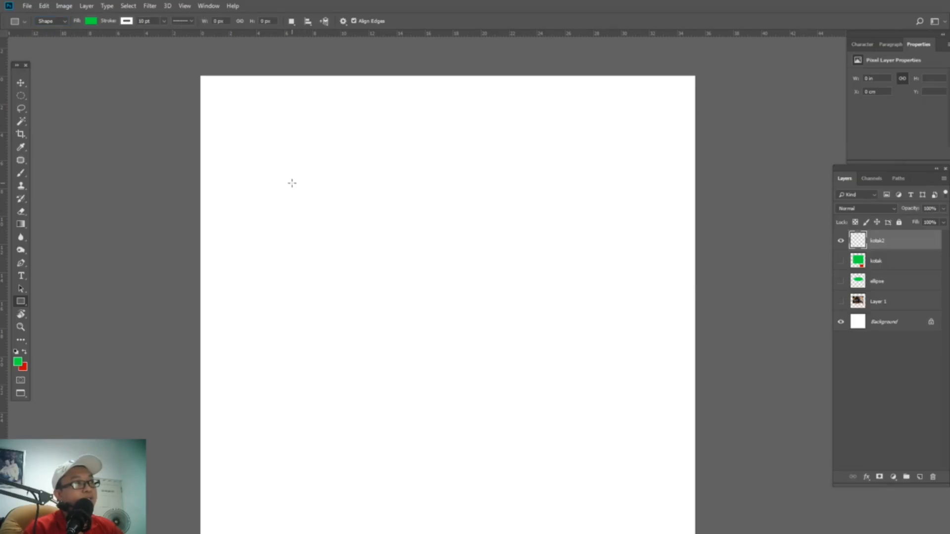
drag(291, 183, 571, 354)
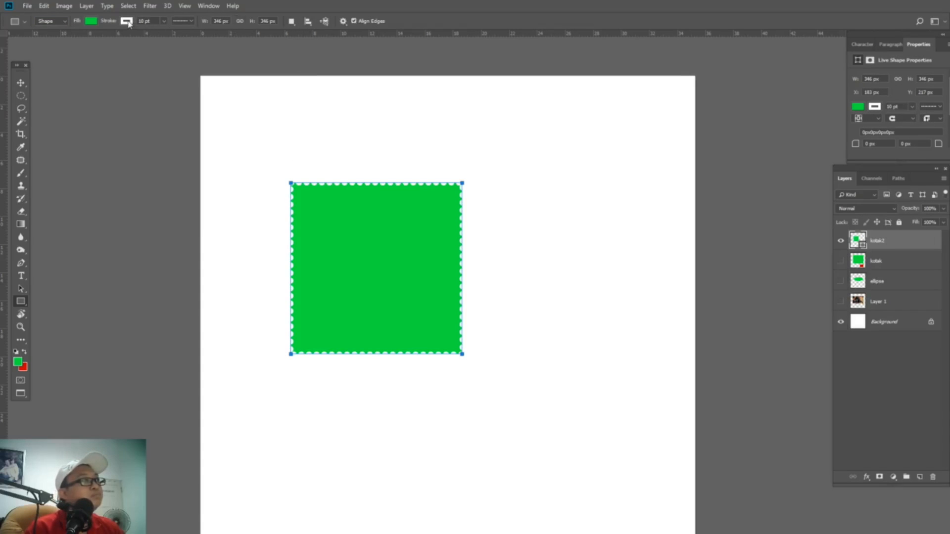
- Change the green square's stroke style to a solid line
click(164, 22)
click(163, 33)
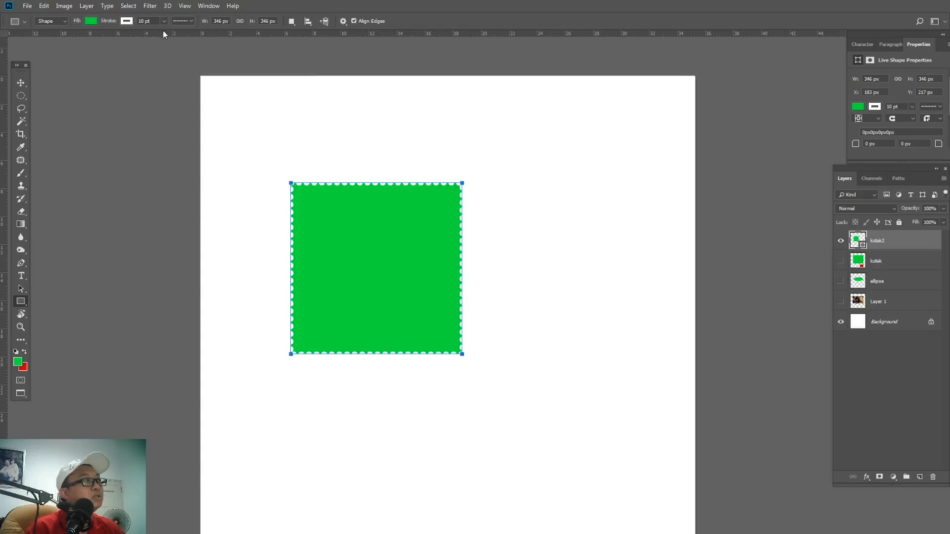
click(183, 21)
click(183, 21)
click(183, 22)
click(186, 22)
click(194, 22)
click(199, 58)
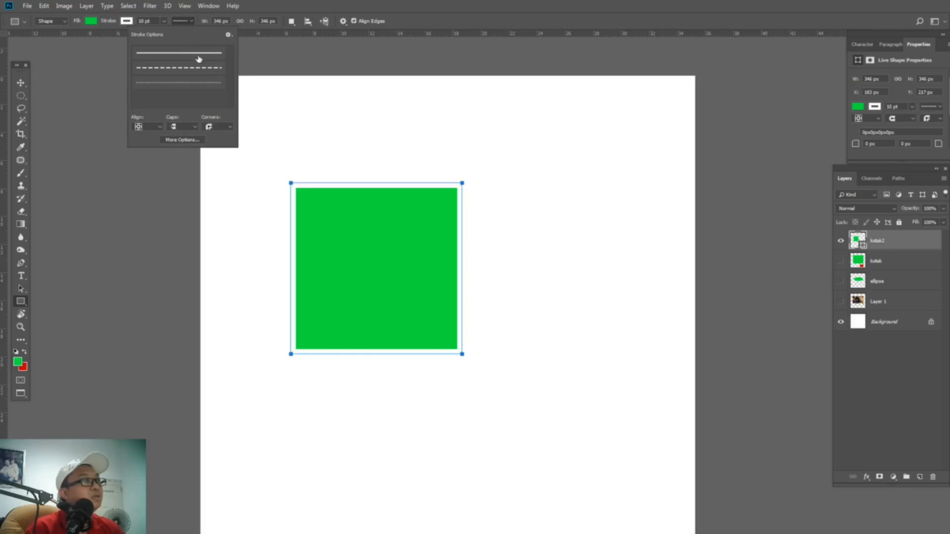
- Remove the green square's stroke and move the square closer to the canvas centre
click(127, 22)
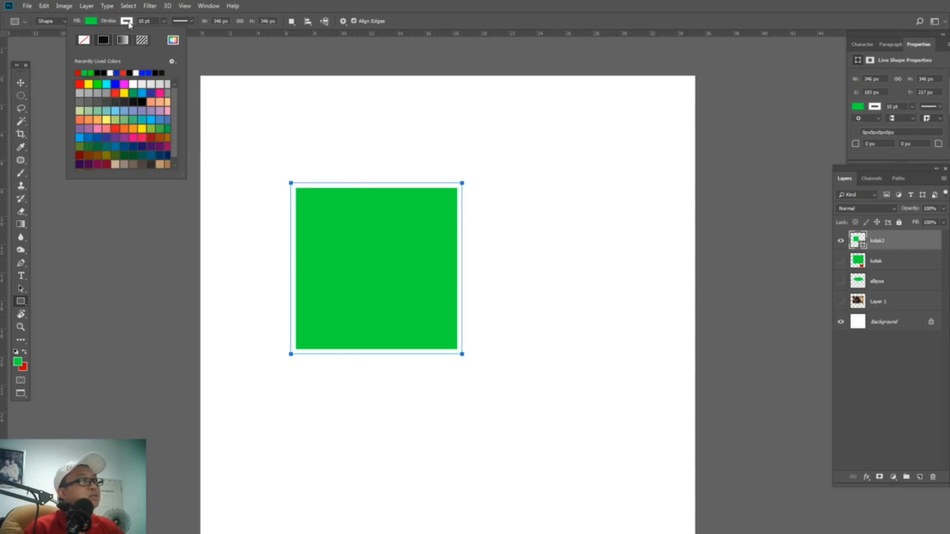
click(86, 43)
click(346, 210)
click(22, 83)
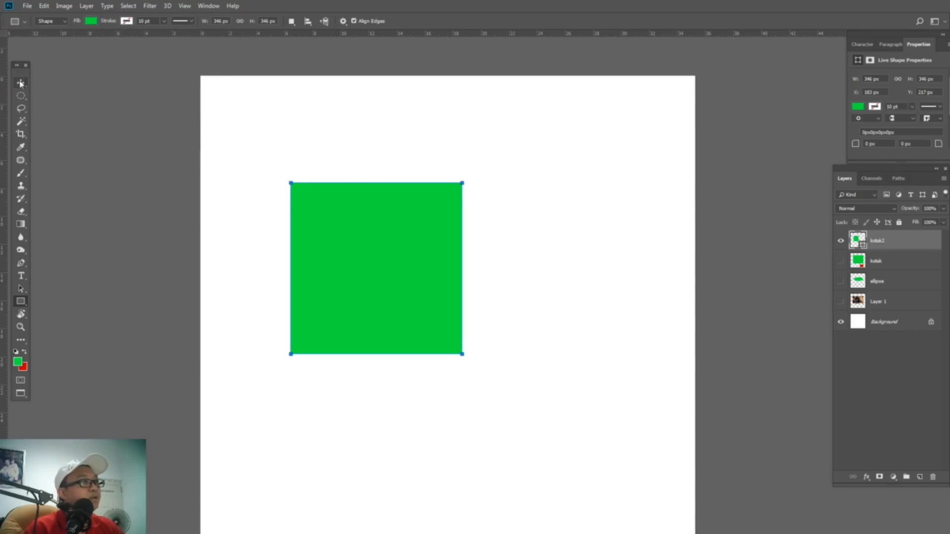
drag(451, 302, 537, 337)
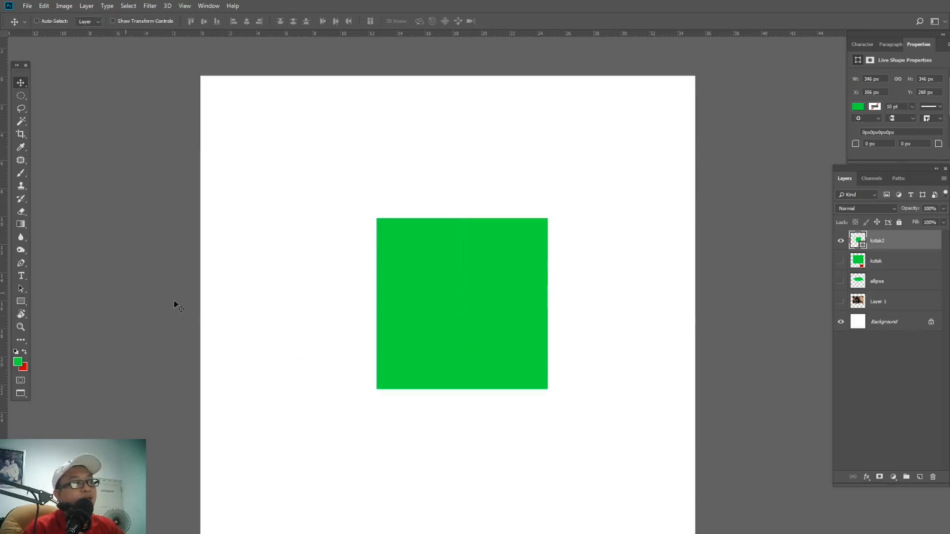
- Move the green square slightly and enlarge it to about 547 × 547 px with Free Transform
drag(21, 303, 73, 302)
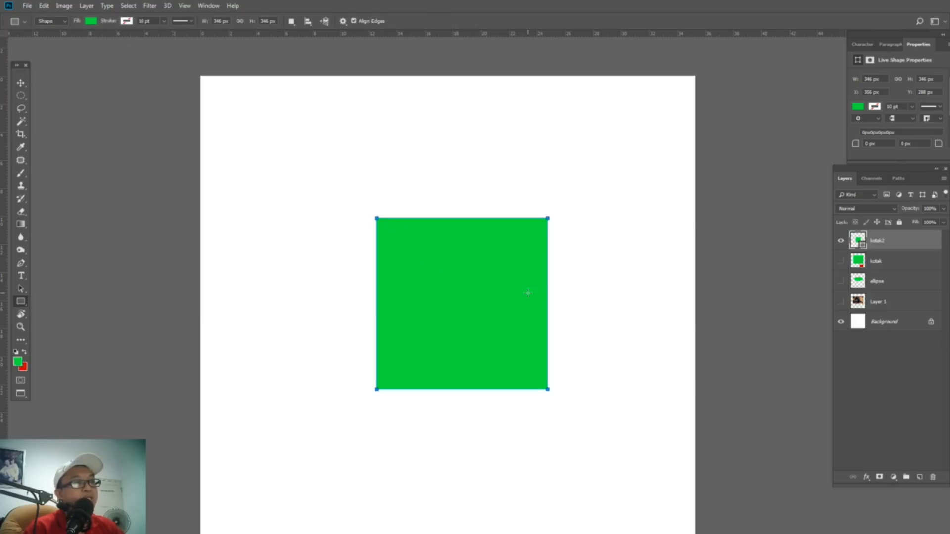
key(v)
drag(528, 294, 492, 286)
key(ctrl+t)
drag(524, 199, 669, 123)
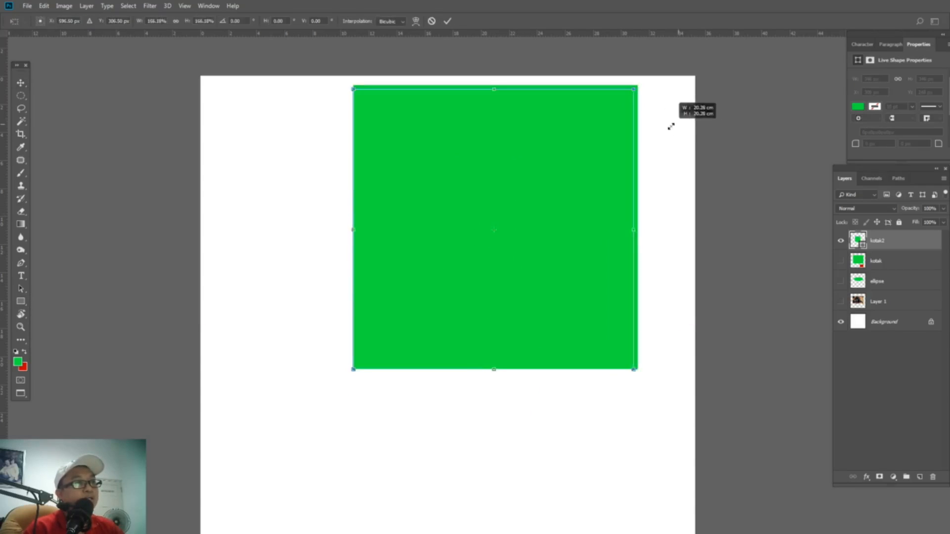
key(ctrl+z)
drag(528, 202, 634, 165)
key(Return)
key(ctrl+t)
key(Return)
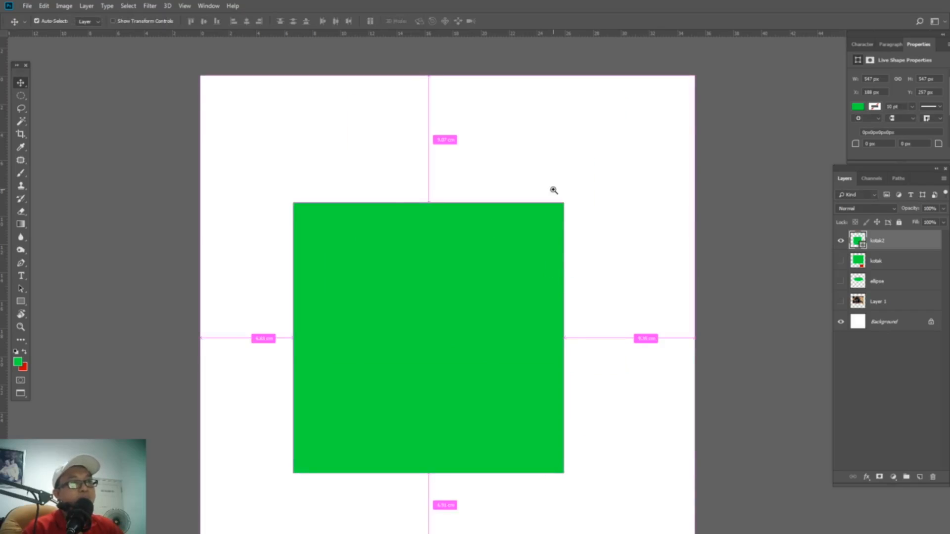
ctrl+click(553, 186)
ctrl+alt+click(596, 276)
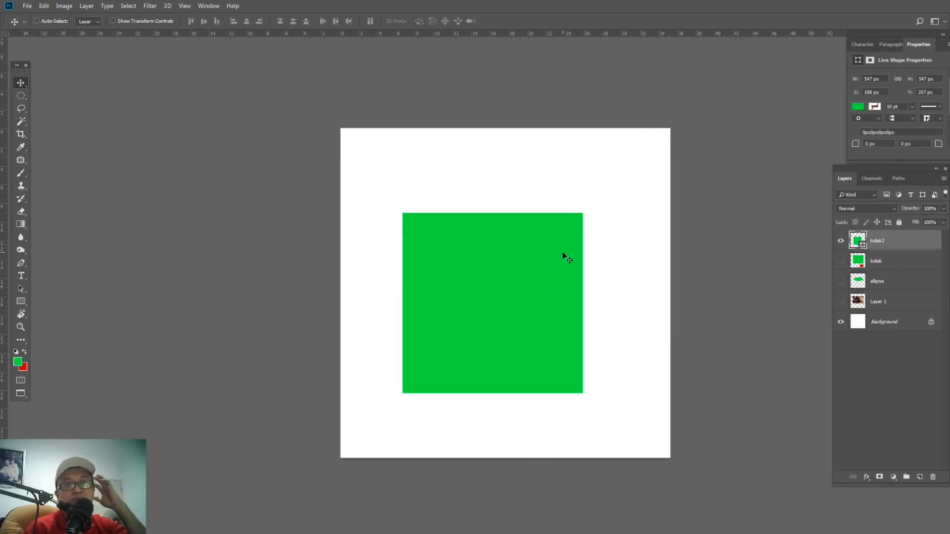
- Create a new empty layer with default settings above the kotak2 layer
drag(20, 301, 63, 303)
click(63, 302)
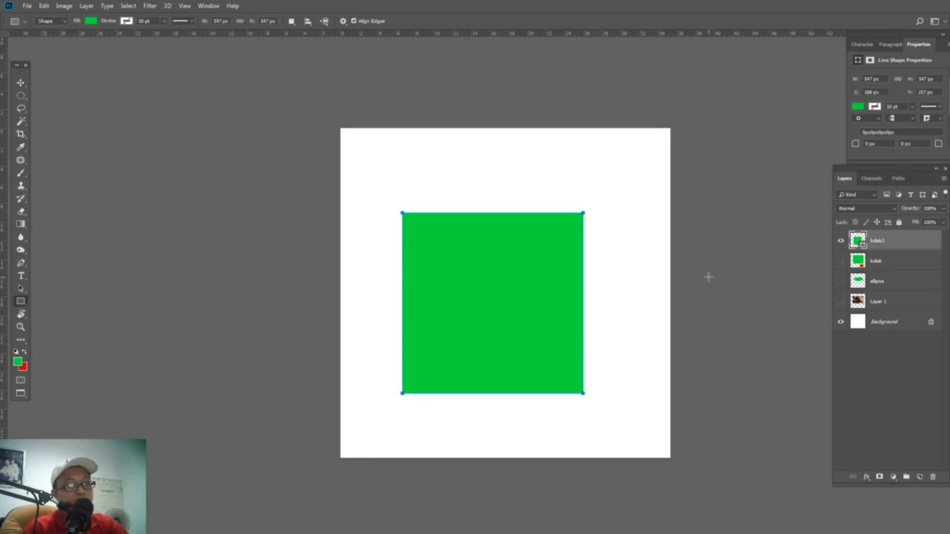
key(ctrl+shift+n)
key(Return)
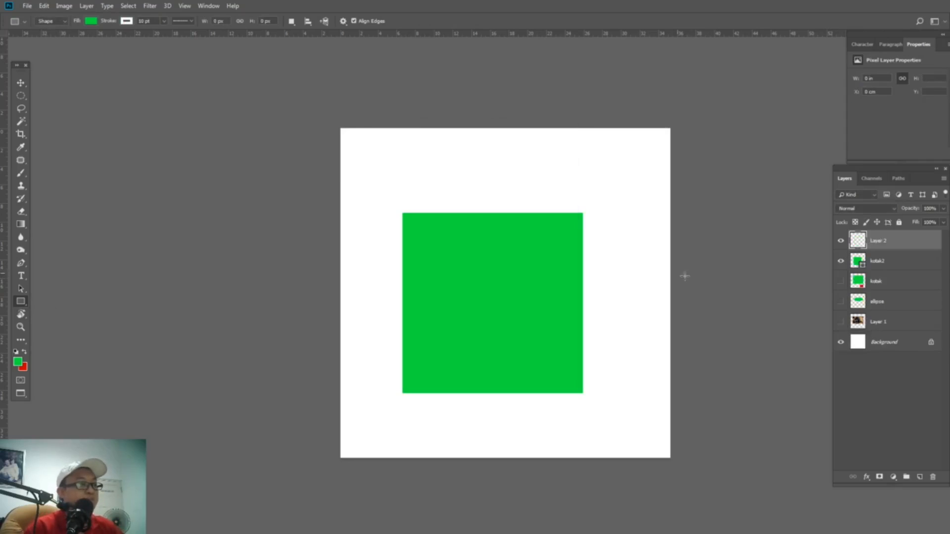
- Activate the Ellipse Tool and hide the kotak2 layer
right_click(20, 301)
click(61, 313)
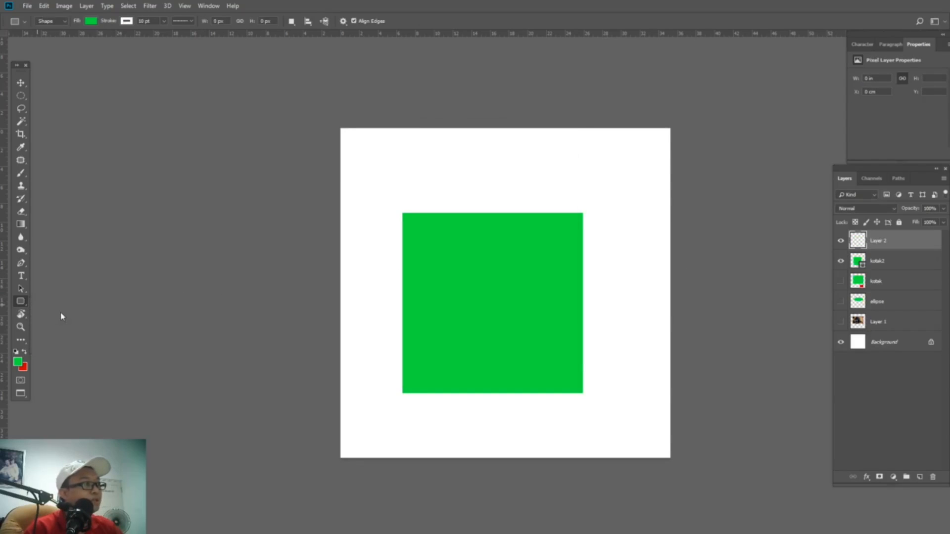
right_click(30, 302)
click(61, 323)
click(840, 260)
- Rename the new empty layer above kotak2 as ellipse
double_click(879, 241)
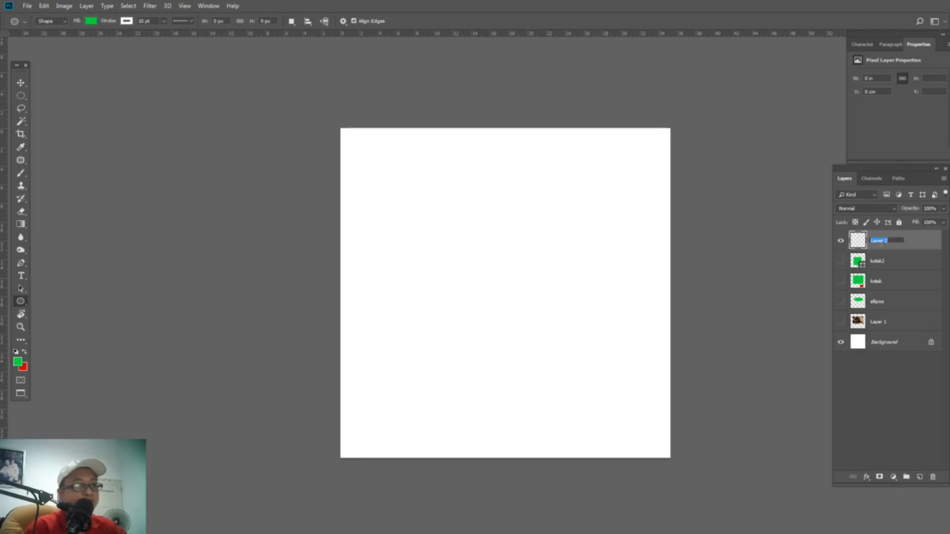
click(815, 283)
click(497, 192)
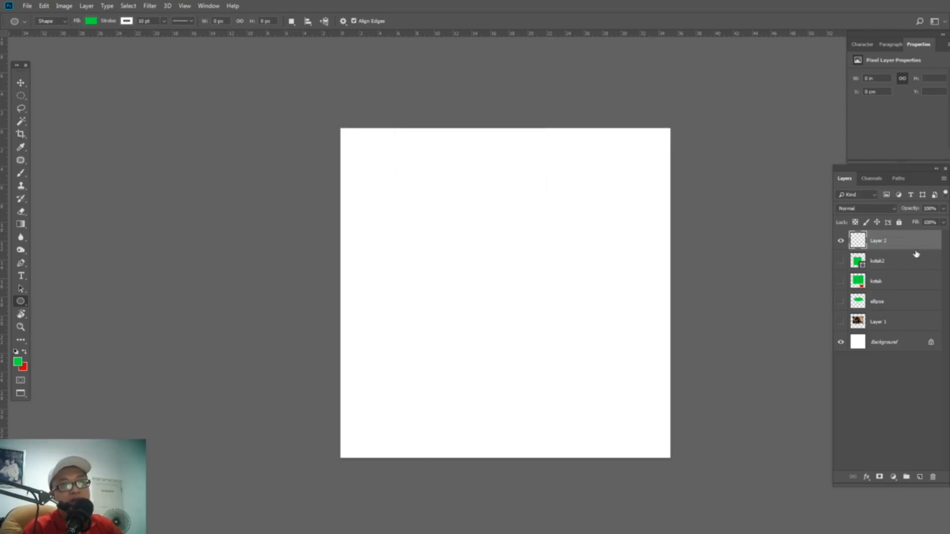
double_click(879, 241)
text(ellipse)
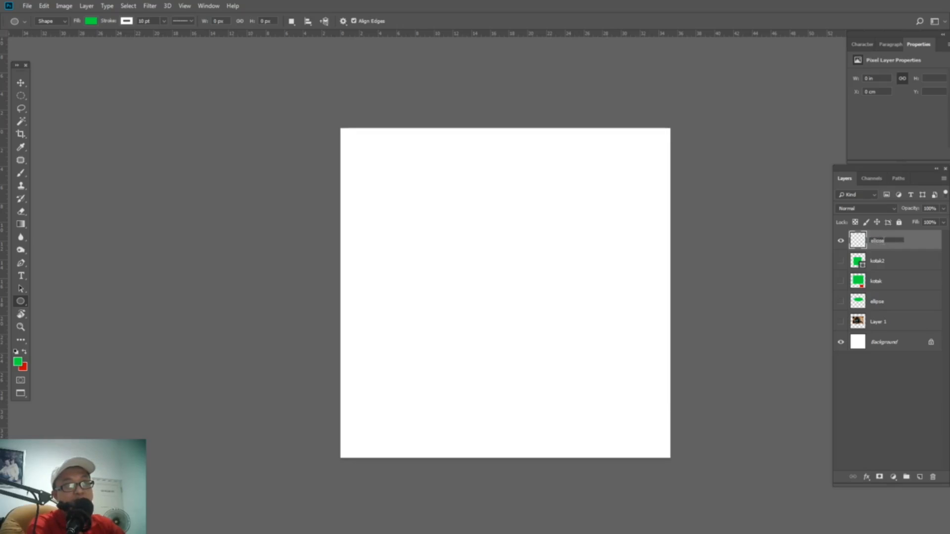
key(Return)
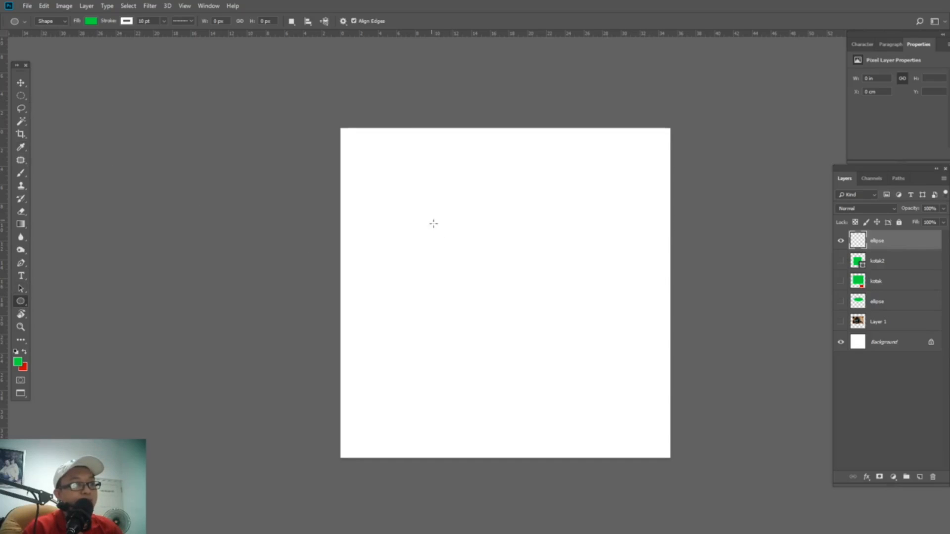
- Draw a green ellipse about 612 × 309 px on the new ellipse layer, with a solid line style and no stroke colour
drag(416, 203, 616, 304)
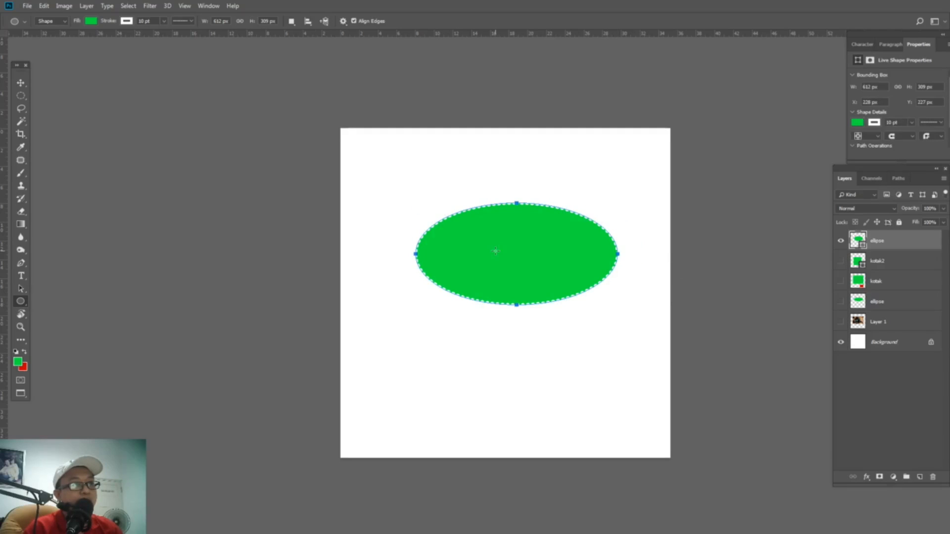
click(191, 21)
click(181, 53)
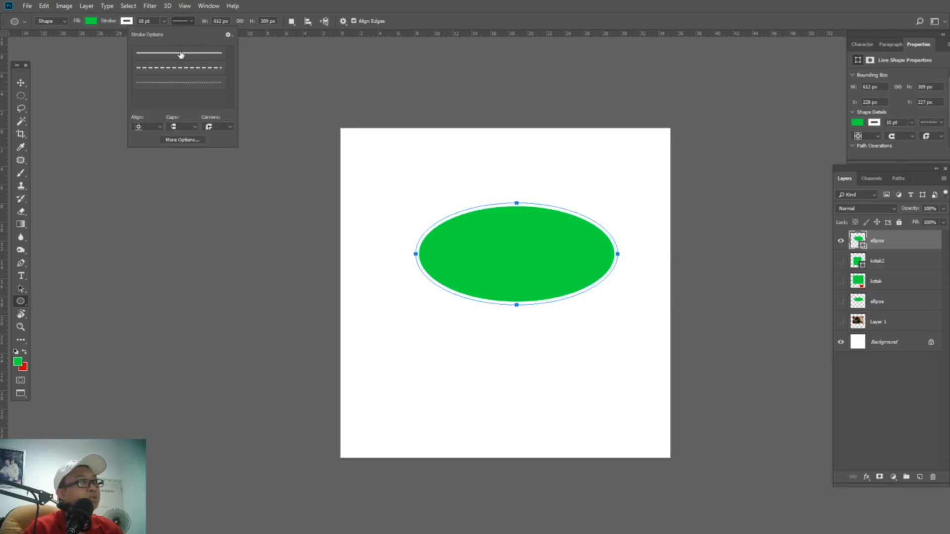
click(127, 21)
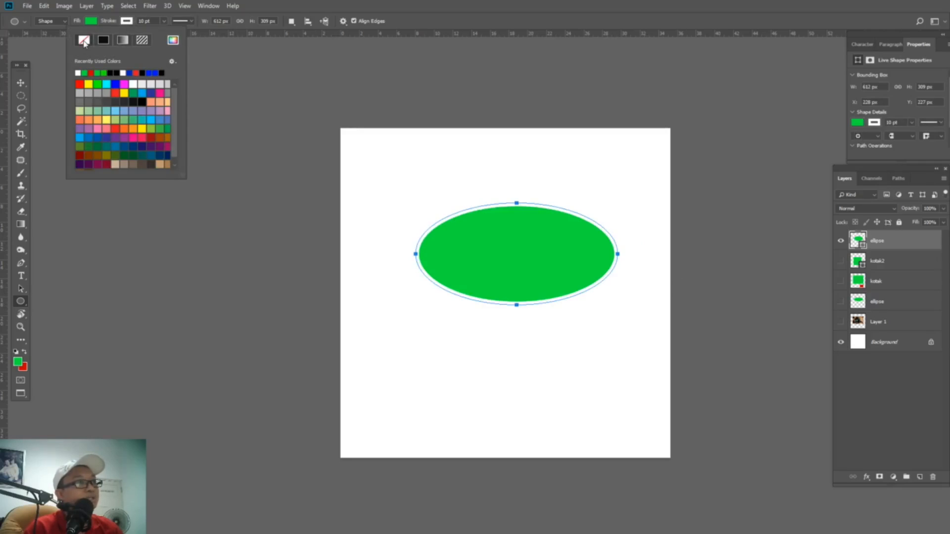
click(83, 40)
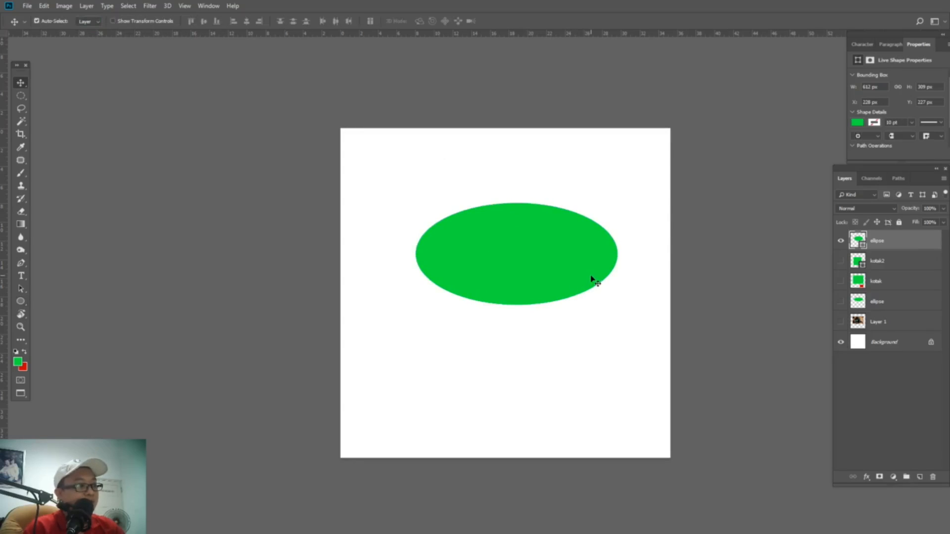
- Shrink the ellipse shape to a tiny fraction of its size with Free Transform, anchored at the lower-left corner
key(ctrl+t)
drag(618, 203, 388, 297)
ctrl+click(438, 300)
ctrl+click(438, 300)
key(Return)
- Enlarge the shrunken ellipse to about 722 × 372 px with Free Transform and reposition it nearer the canvas centre
scroll(391, 302, down, 4)
key(ctrl+t)
drag(394, 293, 723, 113)
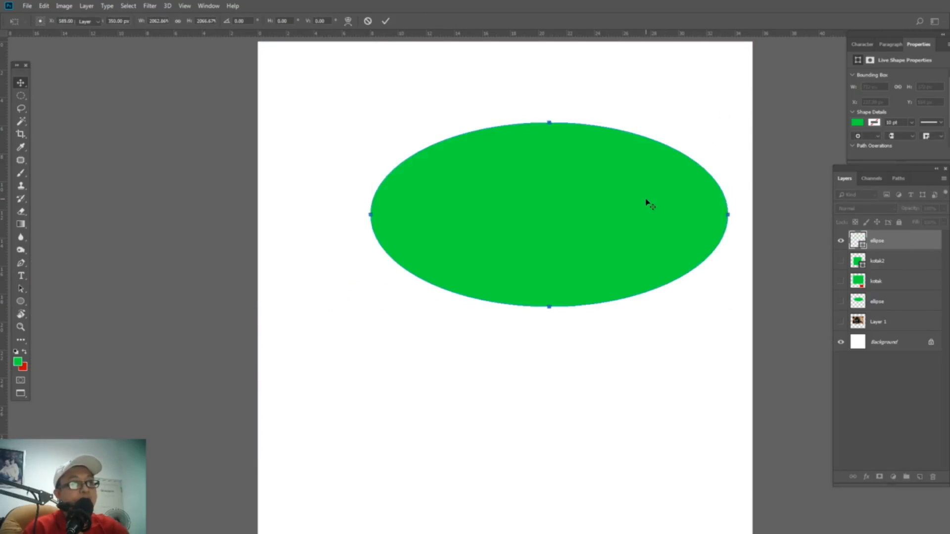
drag(646, 201, 577, 243)
key(Return)
scroll(647, 274, up, 1)
scroll(647, 265, up, 2)
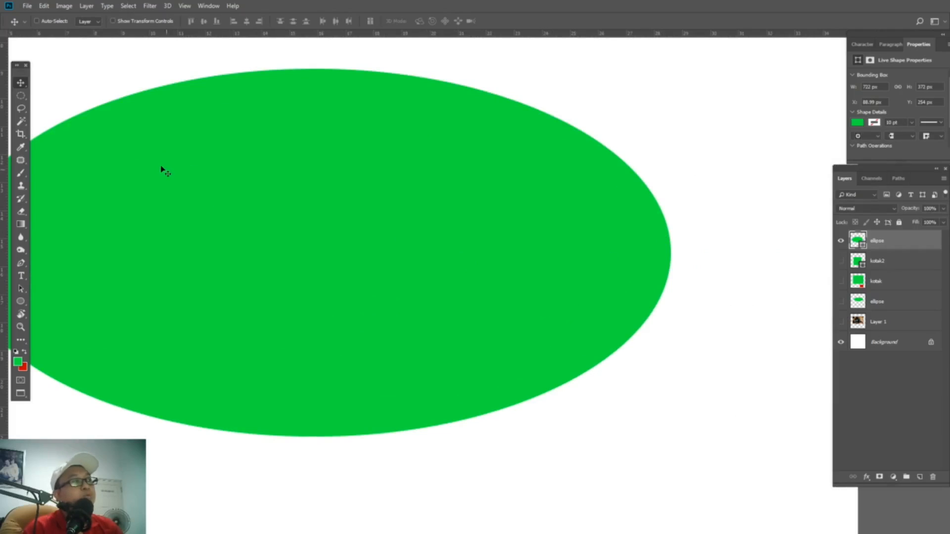
scroll(286, 214, left, 3)
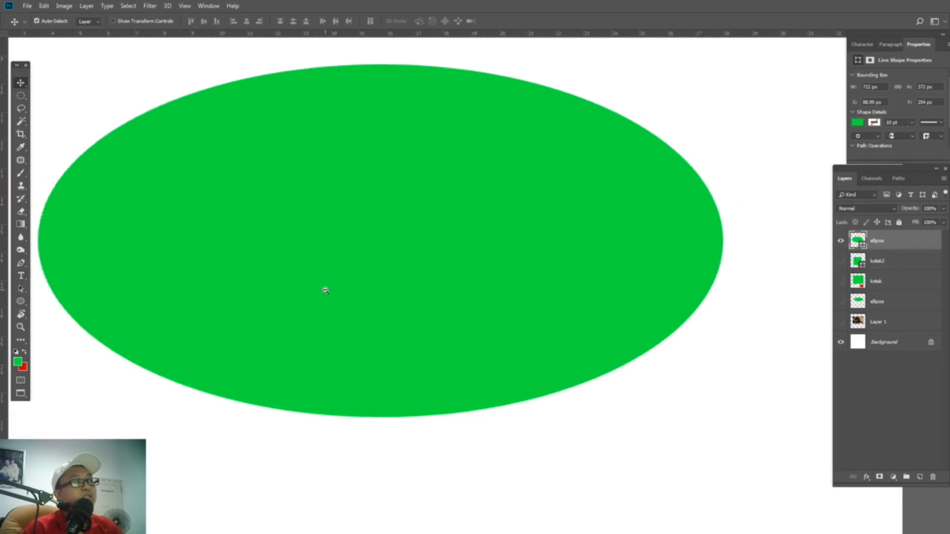
ctrl+alt+click(325, 291)
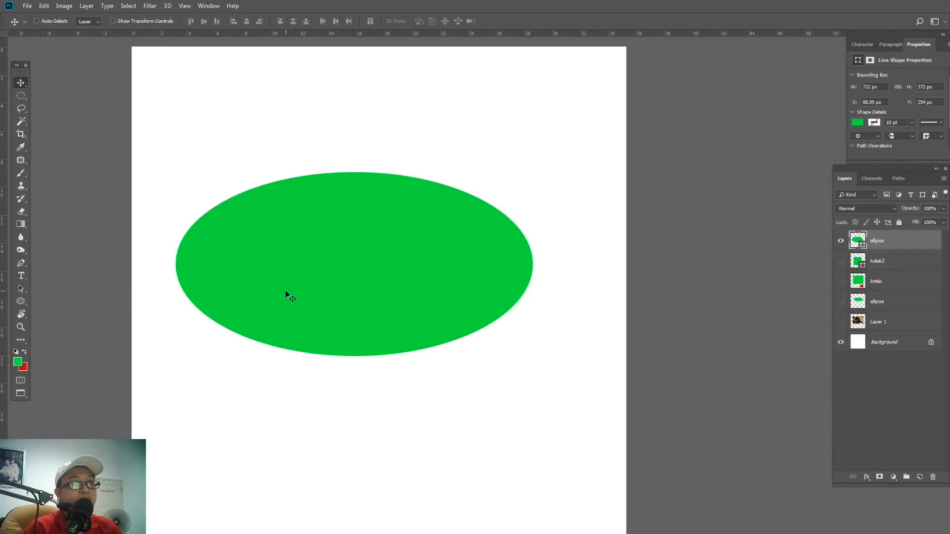
drag(328, 296, 356, 304)
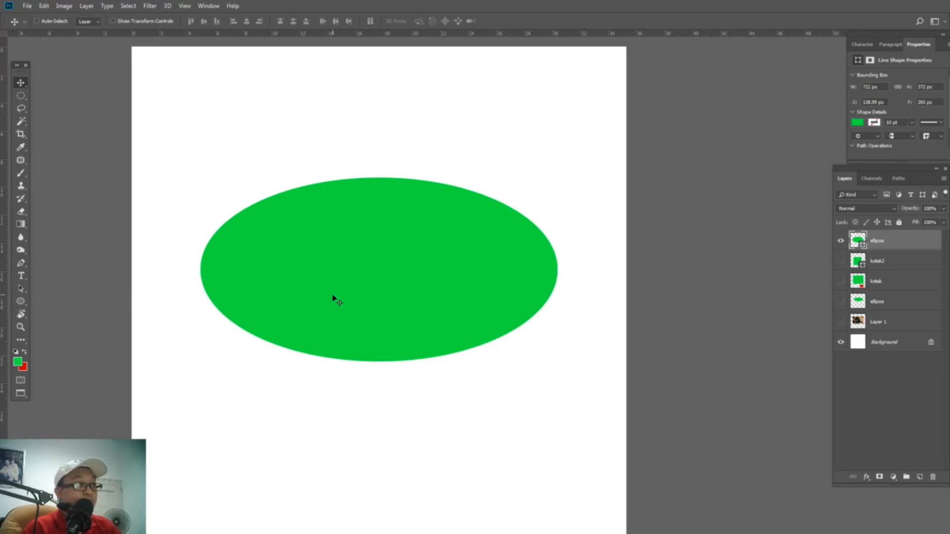
- Try to draw five-sided shapes over the ellipse with the Polygon Tool
click(20, 301)
right_click(21, 301)
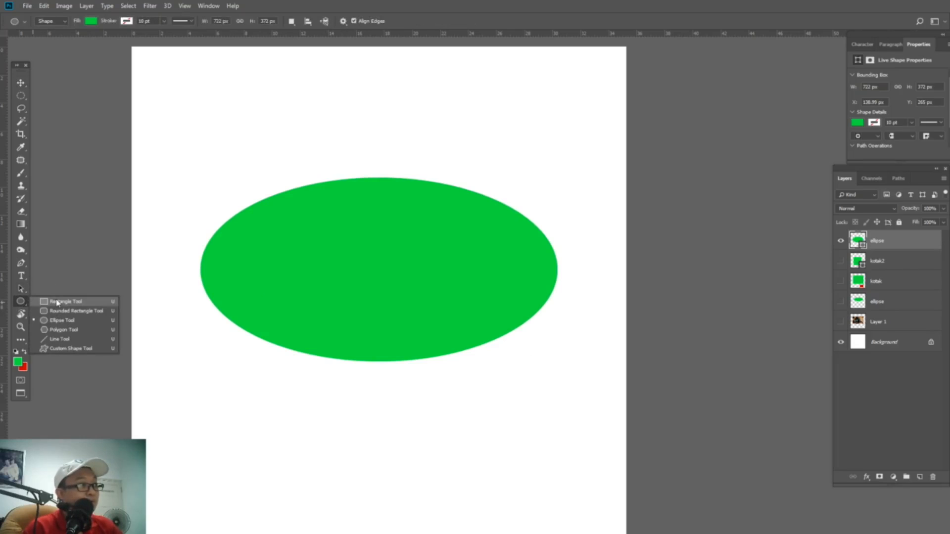
click(63, 330)
drag(406, 246, 462, 282)
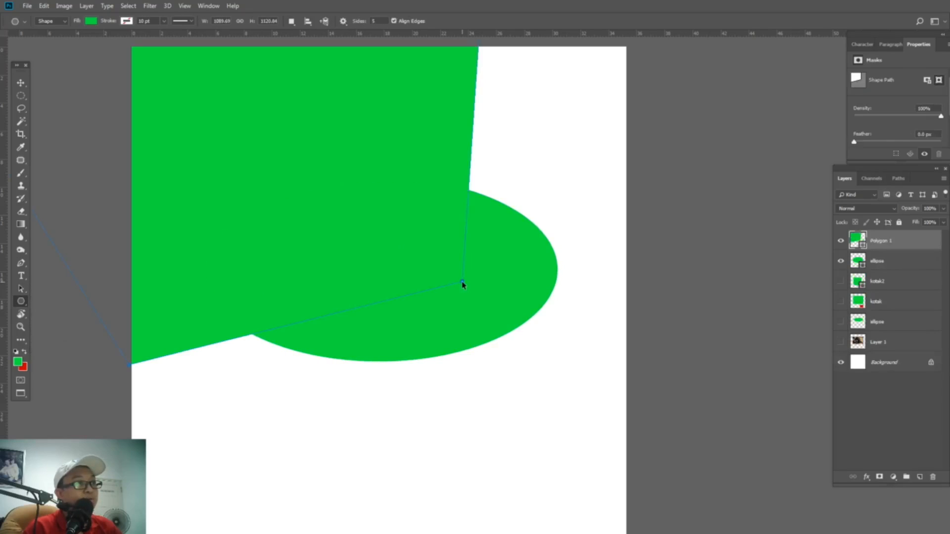
key(ctrl+z)
drag(301, 180, 467, 346)
key(ctrl+z)
- Hide the upper ellipse layer and try drawing five-sided polygons on the blank canvas
click(840, 240)
drag(331, 197, 578, 440)
key(ctrl+z)
drag(360, 260, 500, 396)
key(ctrl+z)
- Draw a green rounded rectangle about 592 × 238 px with a 10 px corner radius in the canvas's upper half
right_click(28, 303)
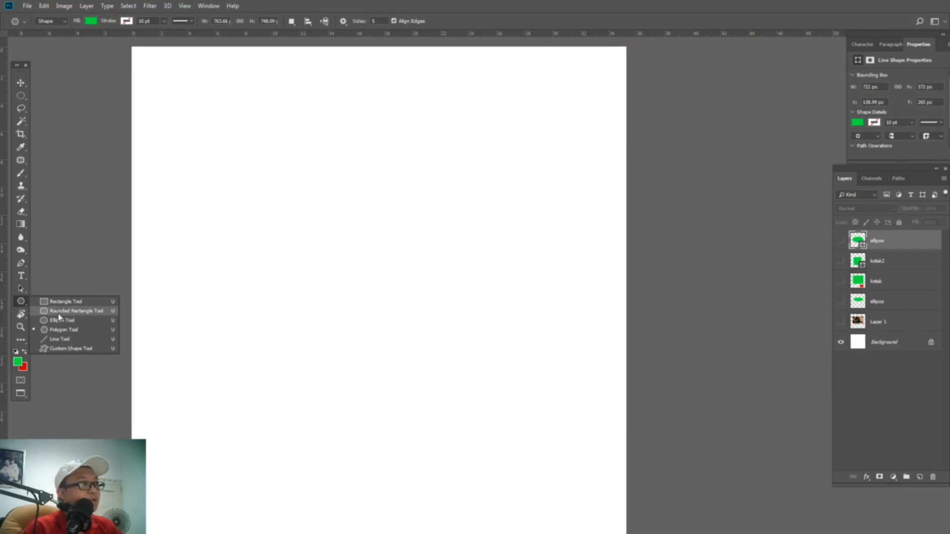
click(55, 312)
drag(213, 187, 507, 305)
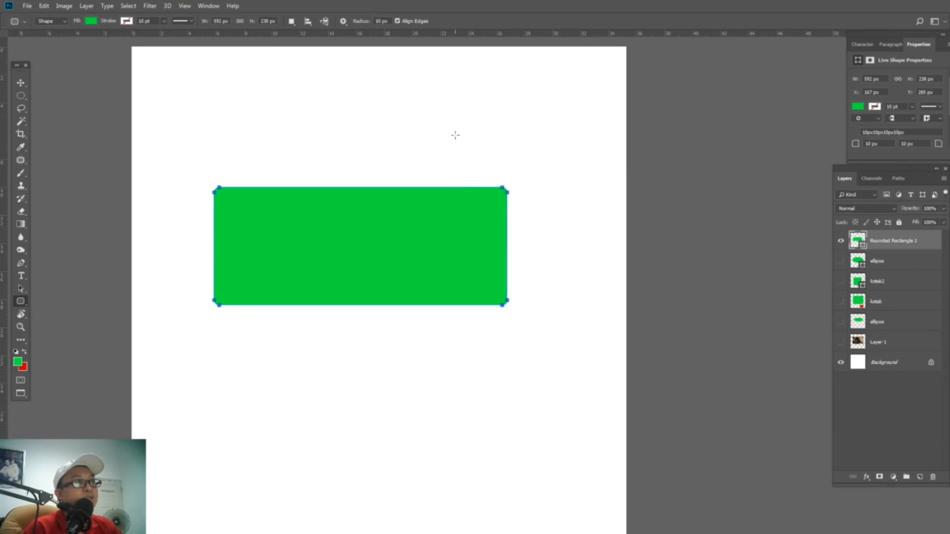
- Draw another rounded rectangle about 390 × 217 px with a 10 px radius and undo both rounded rectangles
key(ctrl+z)
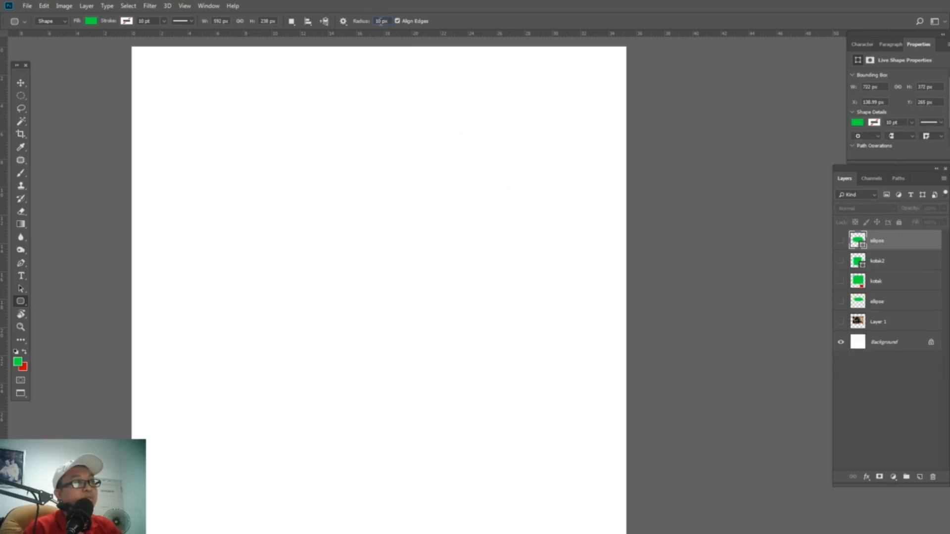
key(ctrl+z)
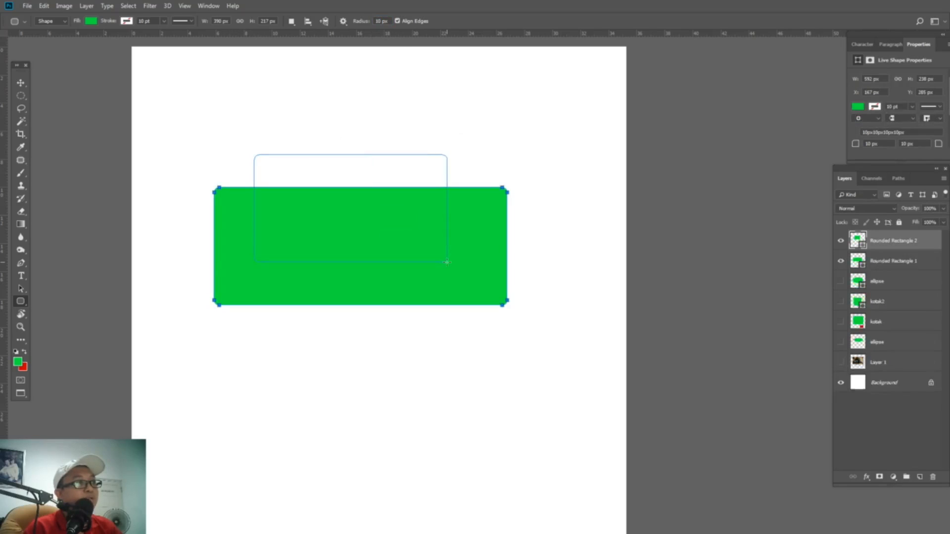
drag(253, 154, 447, 262)
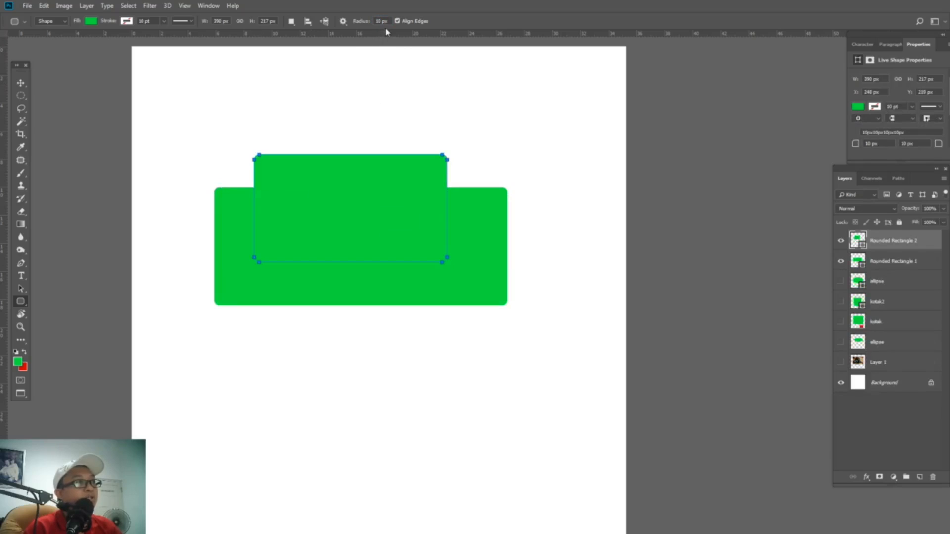
key(ctrl+z)
key(ctrl+z)
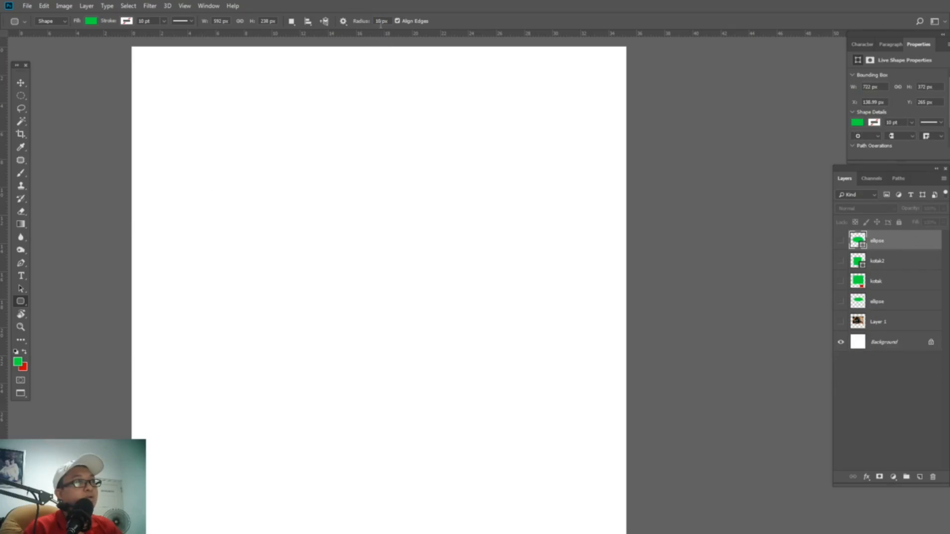
- Try rounded rectangles with corner radii of 50 px and 100 px on the blank canvas, undoing each one
text(50)
drag(290, 242, 529, 330)
key(ctrl+z)
click(381, 20)
text(100)
drag(229, 187, 411, 290)
key(ctrl+z)
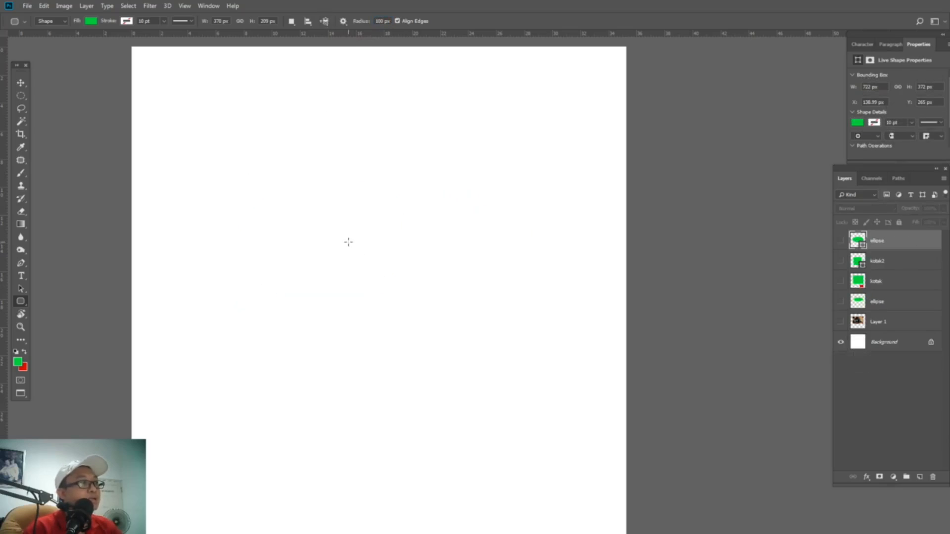
- Switch to the Custom Shape Tool and look through its picker of preset shapes
right_click(20, 301)
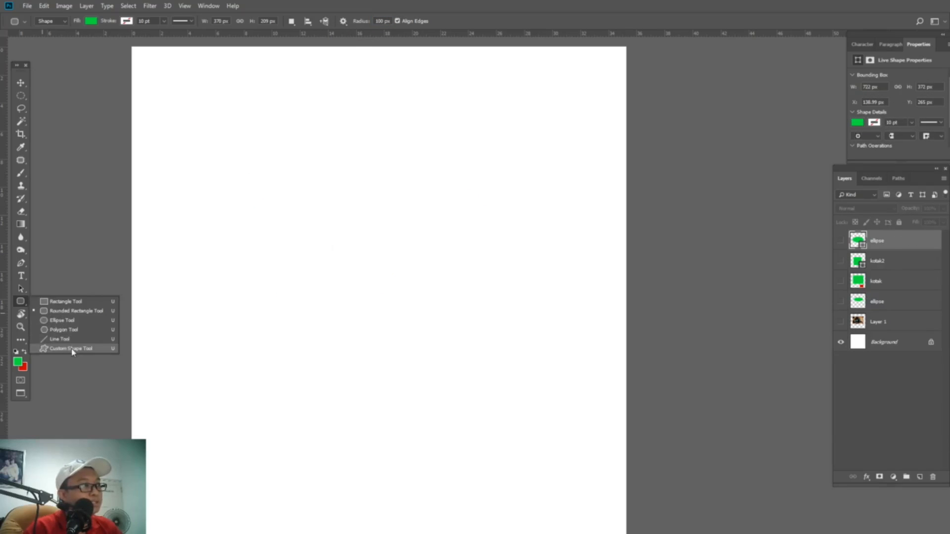
click(73, 349)
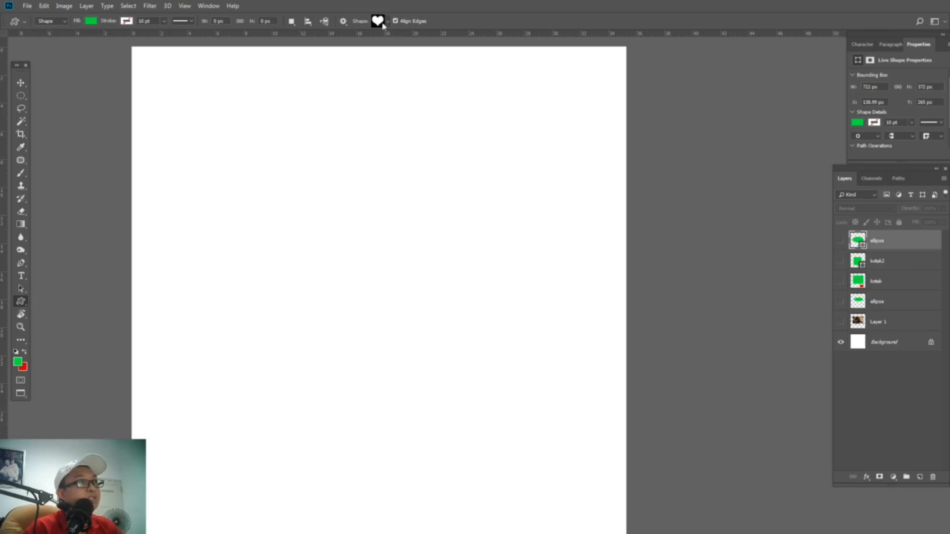
click(387, 23)
key(Escape)
click(386, 22)
key(Escape)
click(390, 23)
key(Escape)
click(388, 23)
key(Escape)
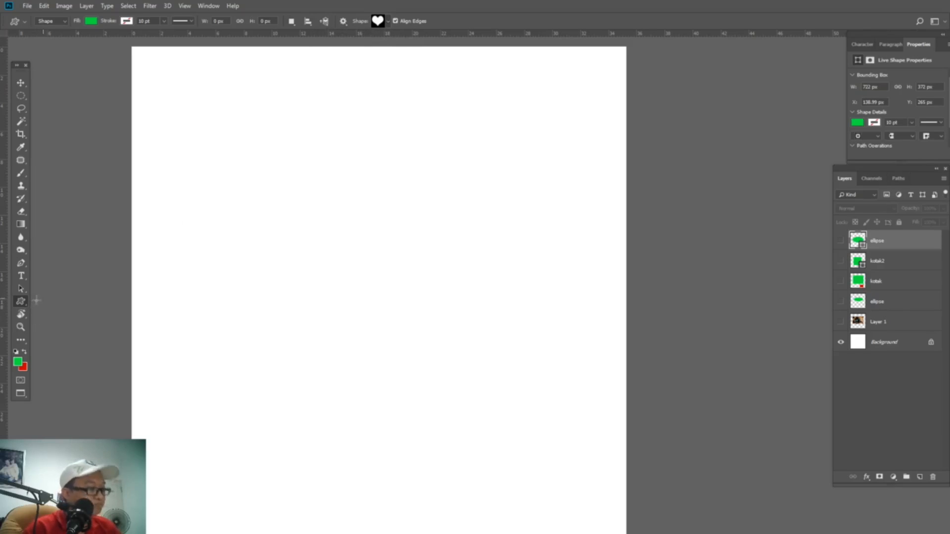
- Activate the Move Tool, change the screen mode to the standard floating window and reposition the document window slightly
click(21, 83)
key(f)
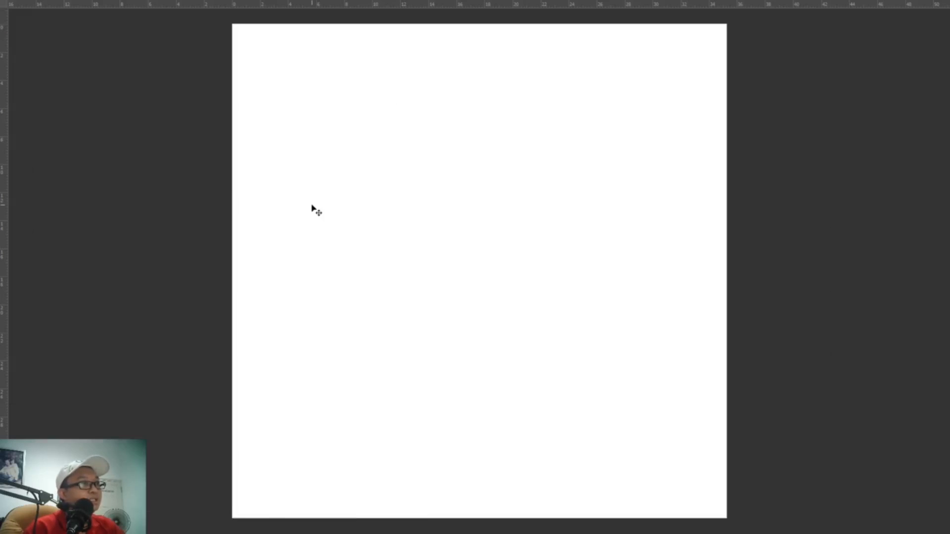
key(f)
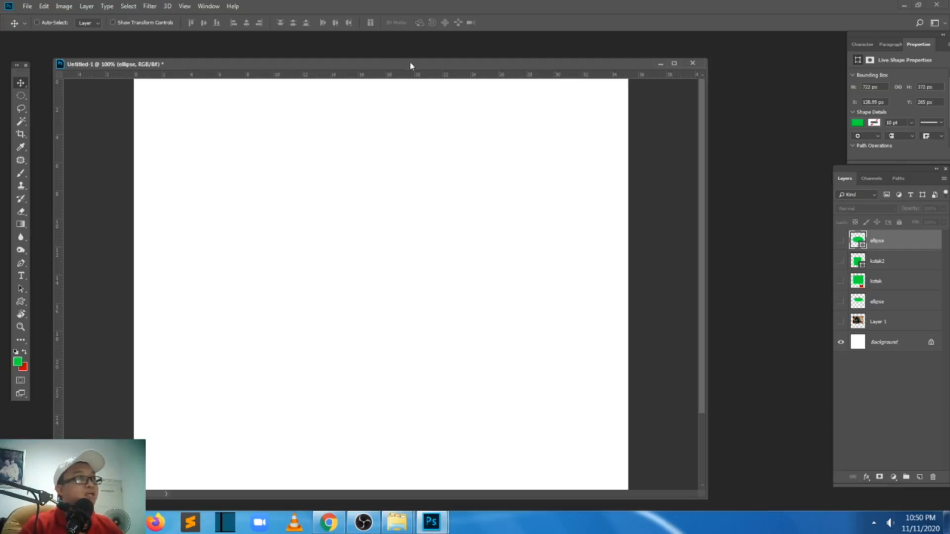
drag(411, 65, 436, 56)
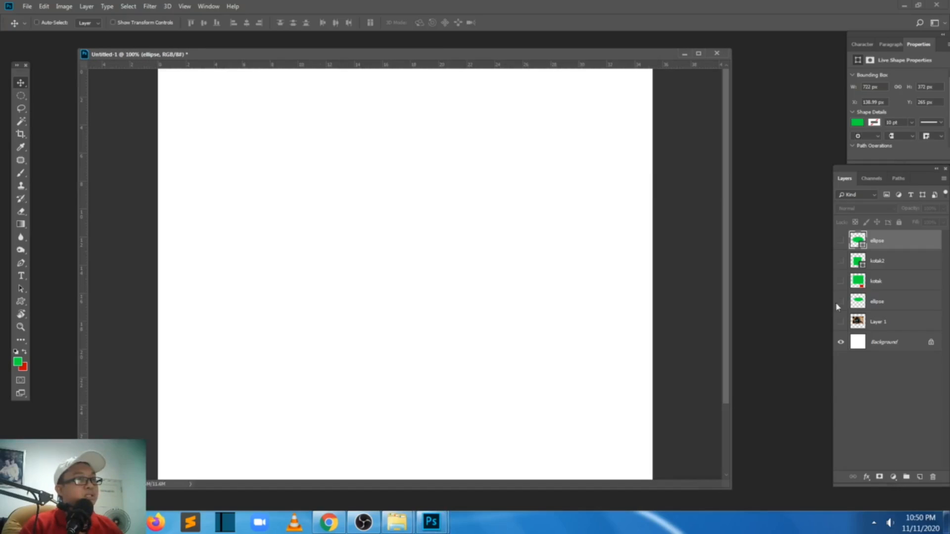
- Create a new layer above the upper ellipse layer and fill it with the green foreground colour
key(ctrl)
key(ctrl+shift+n)
key(Return)
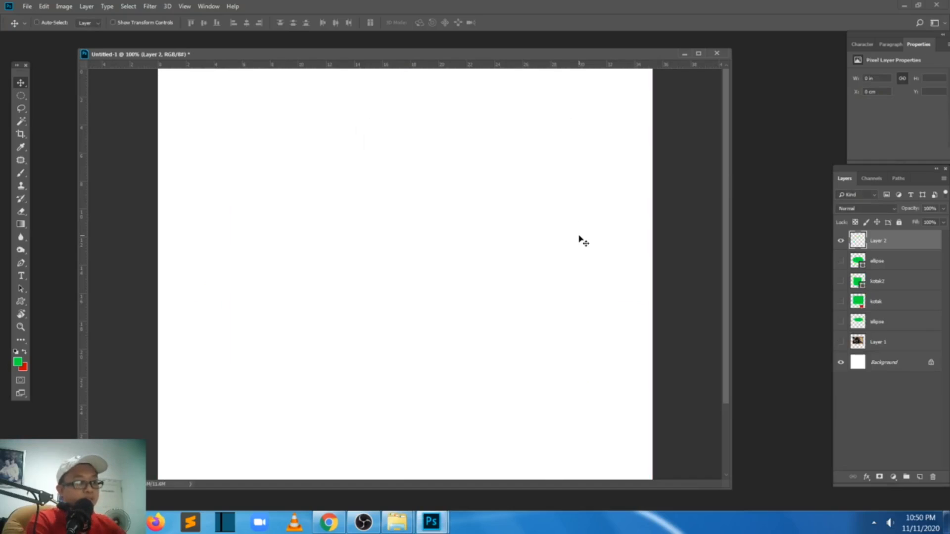
key(alt+BackSpace)
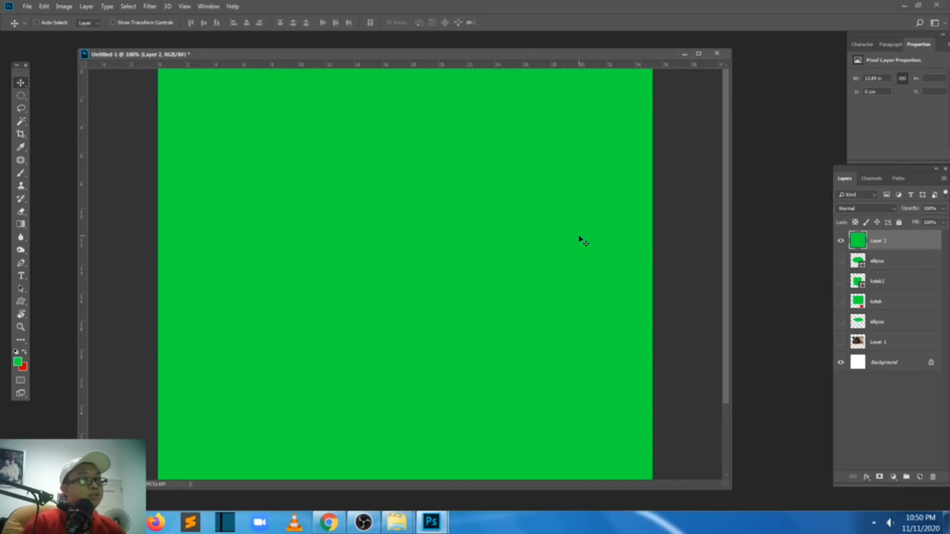
key(ctrl+minus)
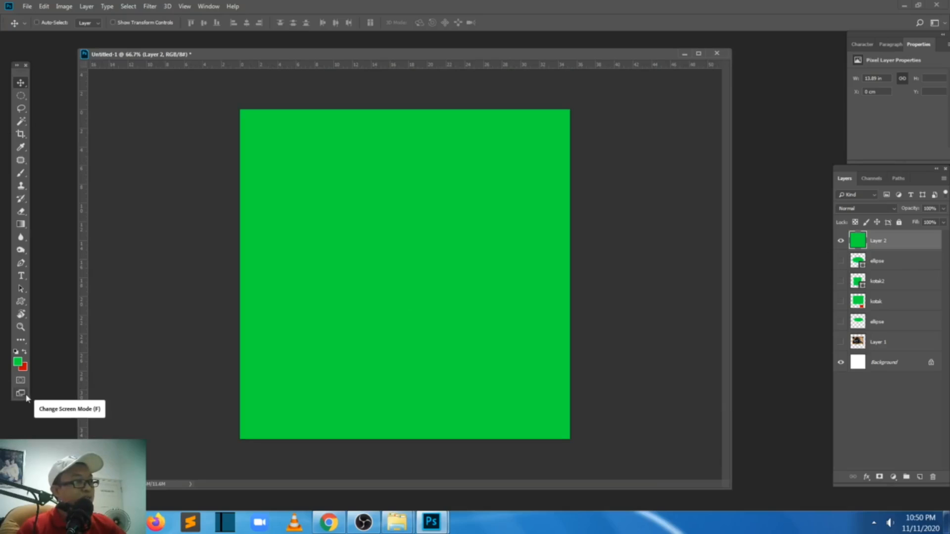
- Move the floating document window around, and pan the canvas in full screen mode with menu bar
mouse_move(437, 55)
mouse_down()
mouse_move(462, 66)
mouse_move(434, 67)
mouse_move(452, 66)
mouse_up()
drag(376, 71, 363, 61)
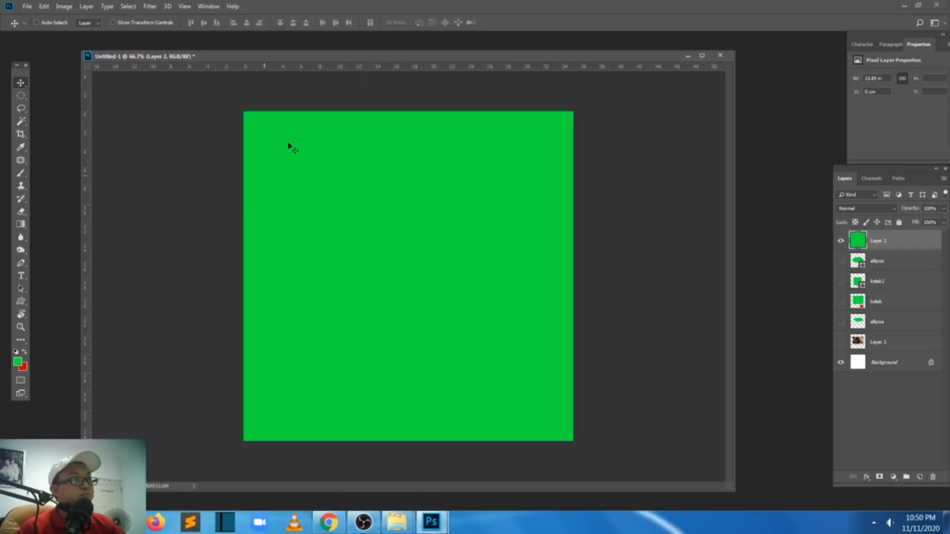
click(21, 397)
drag(455, 254, 421, 224)
- View the canvas in full screen mode without panels and return to the standard screen mode
click(21, 394)
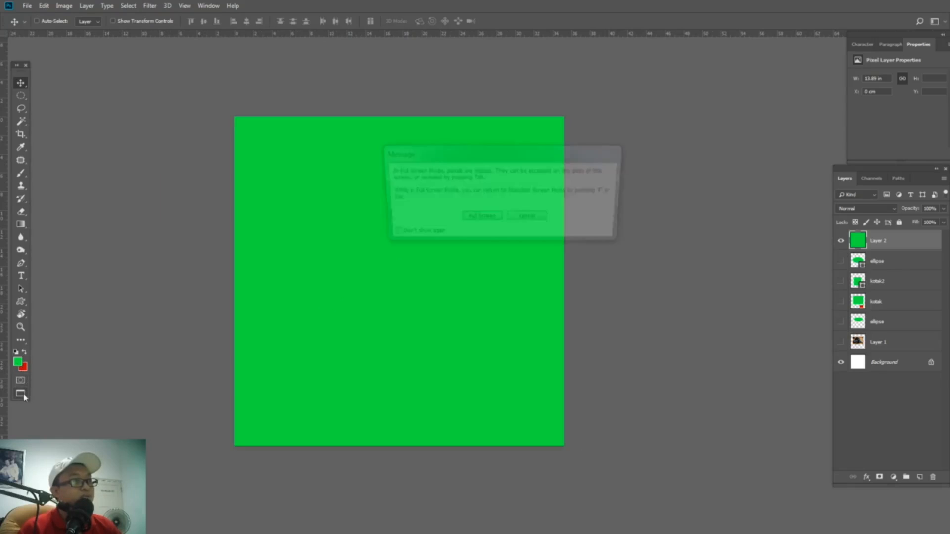
click(529, 221)
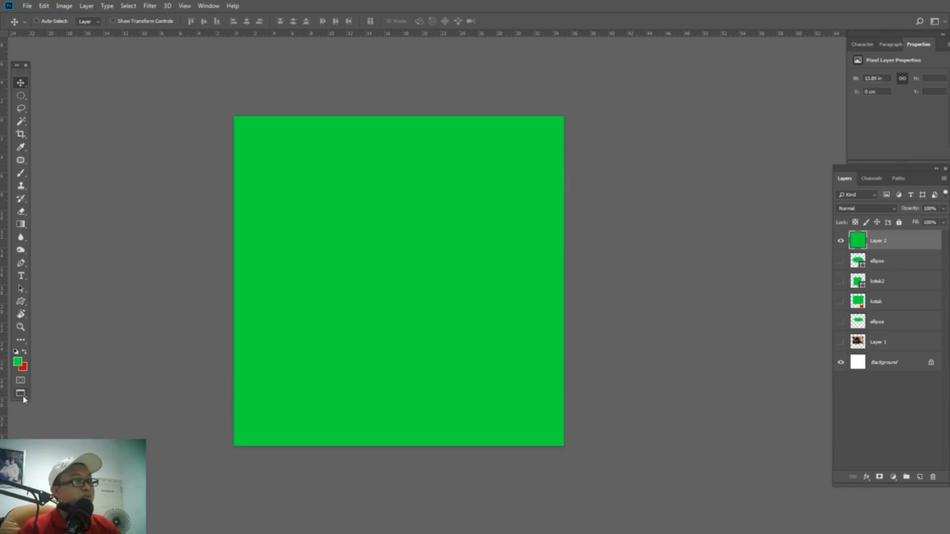
click(22, 395)
click(489, 221)
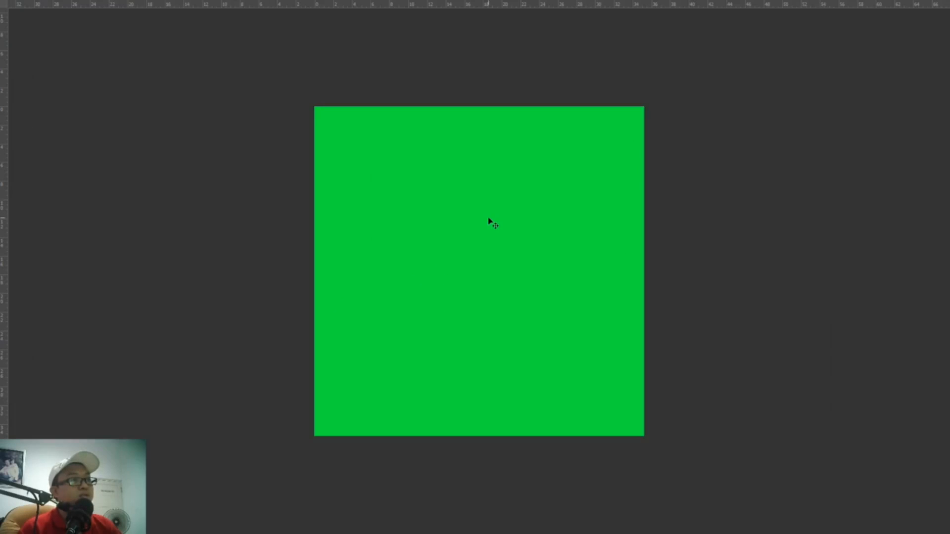
key(Escape)
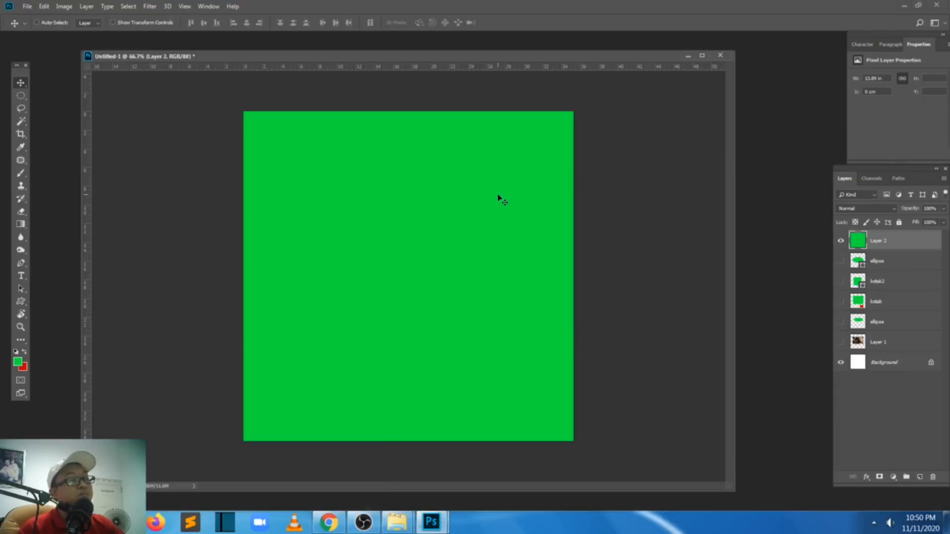
- Cycle several times through the standard, full screen with menu bar and full screen modes, panning the canvas in between
key(f)
key(f)
key(f)
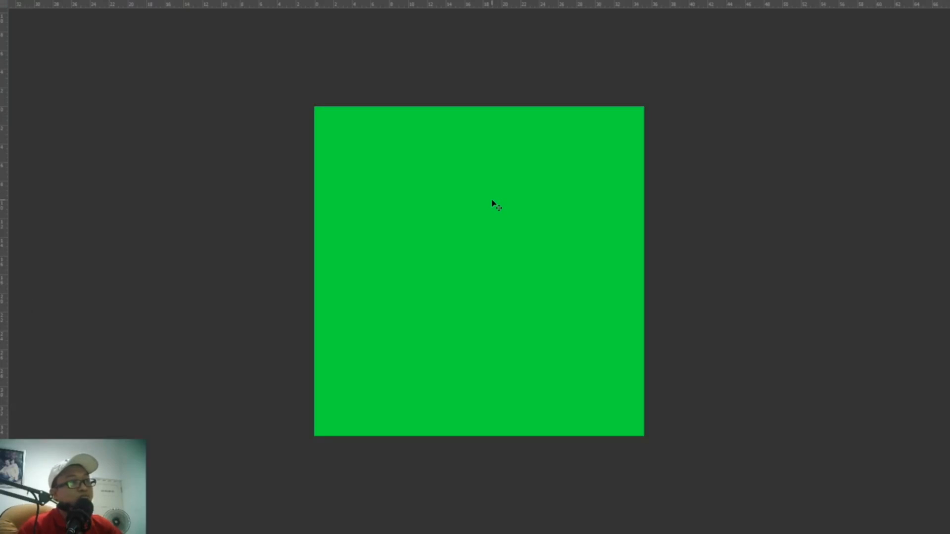
key(f)
key(f)
key(f)
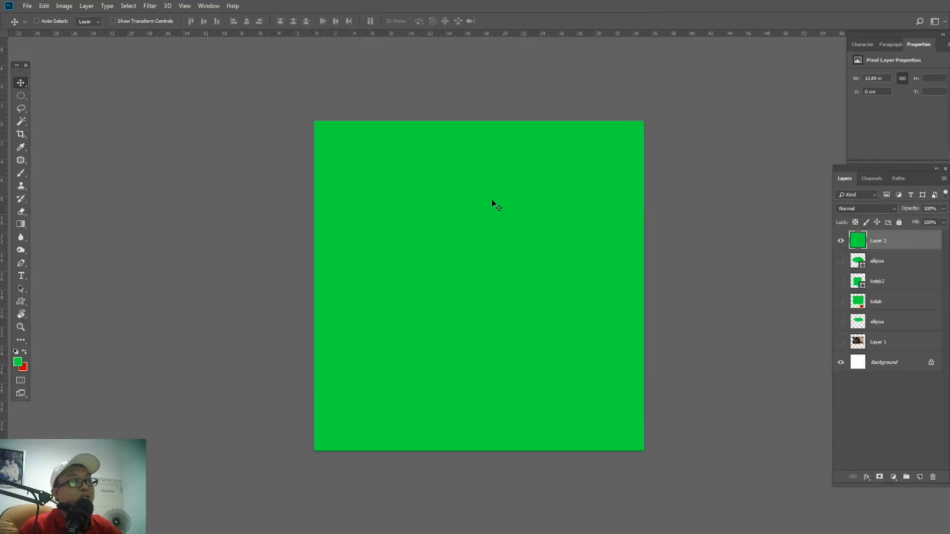
key(f)
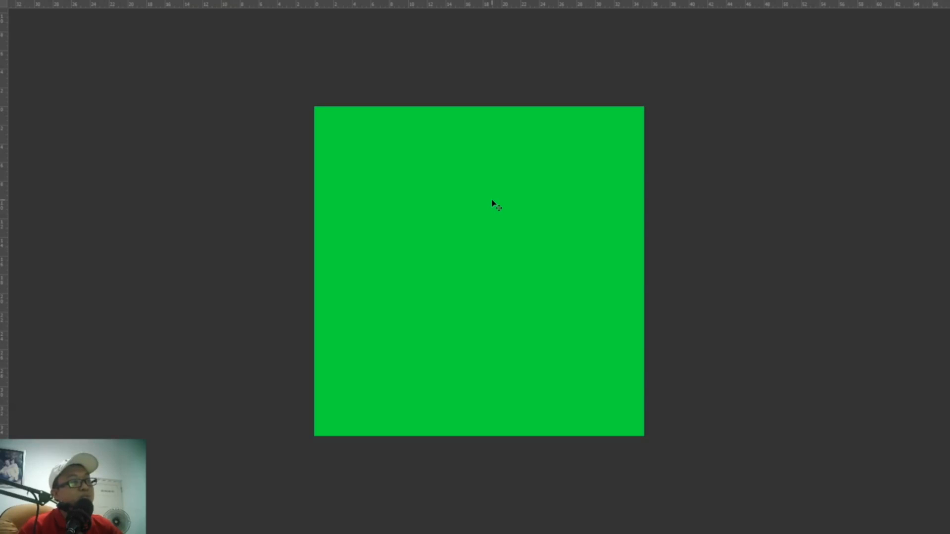
key(f)
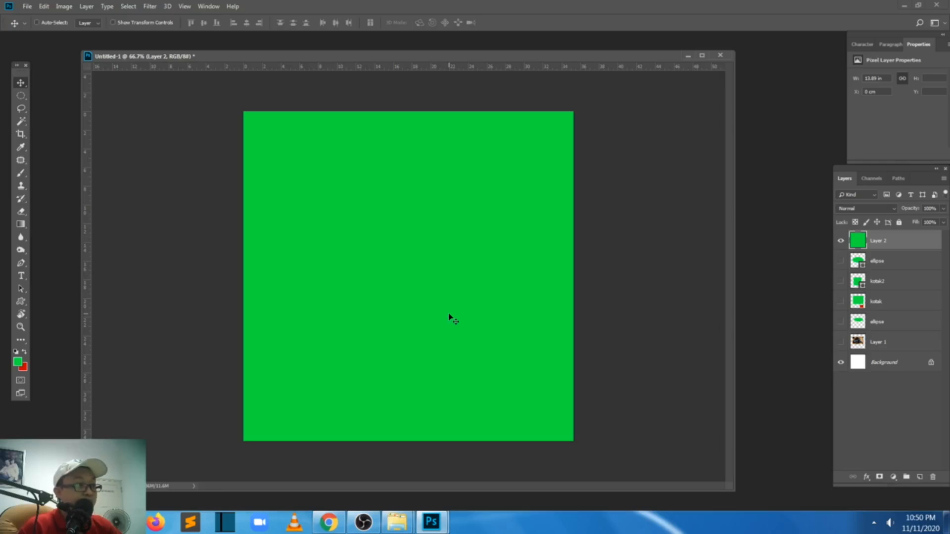
key(f)
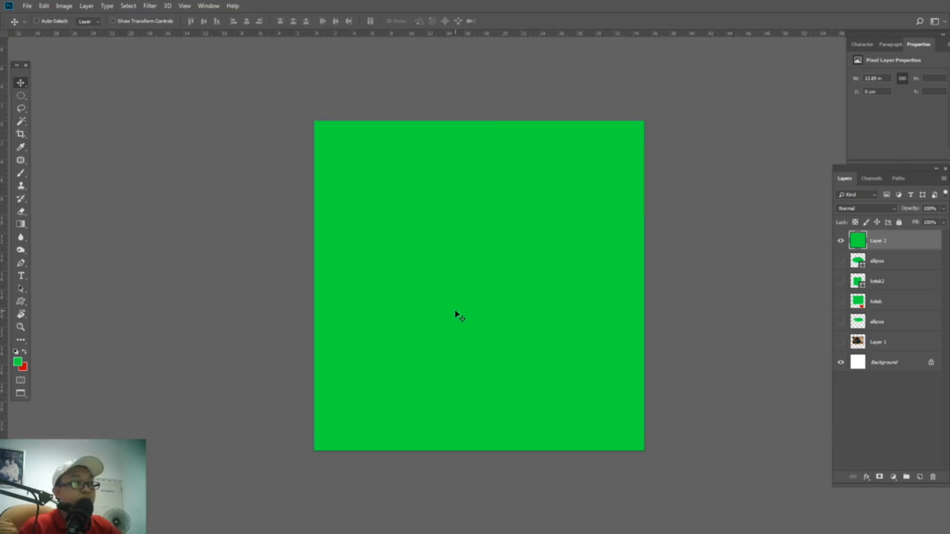
drag(509, 313, 475, 322)
key(f)
key(f)
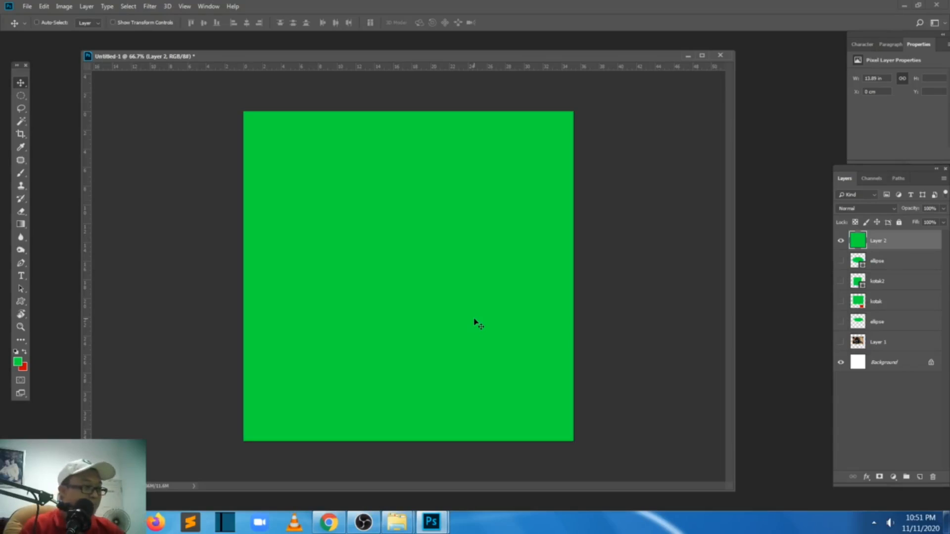
- Use the Zoom Tool to magnify the green canvas to 700% and zoom out to 33.3%
click(21, 330)
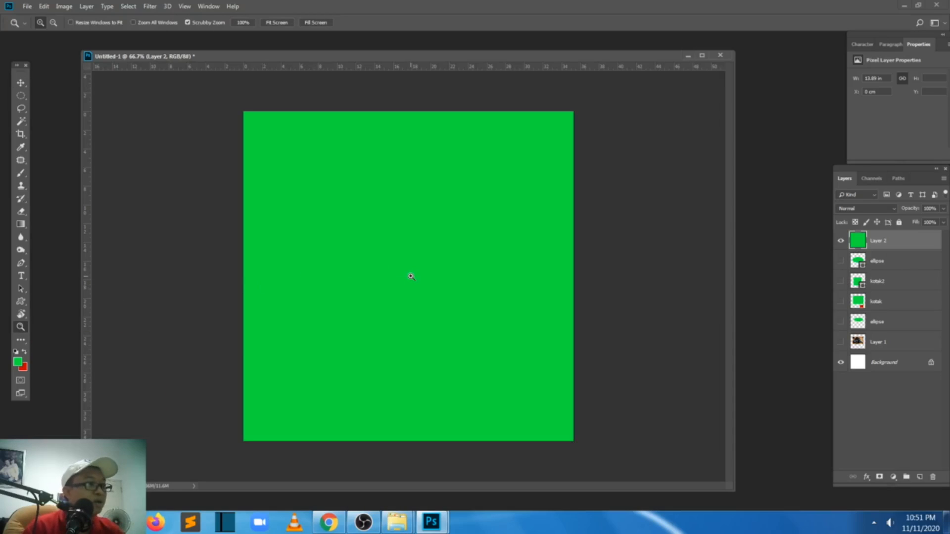
click(20, 83)
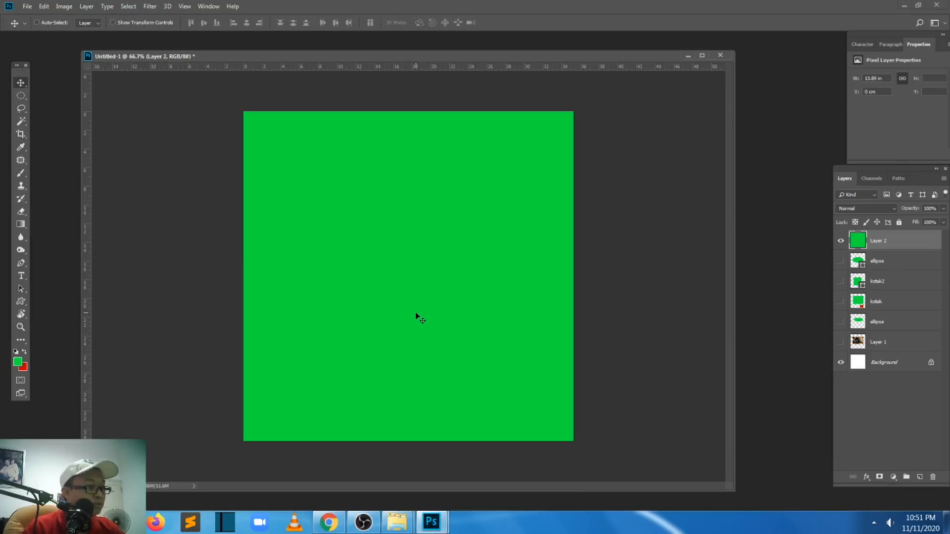
key(z)
drag(415, 286, 415, 286)
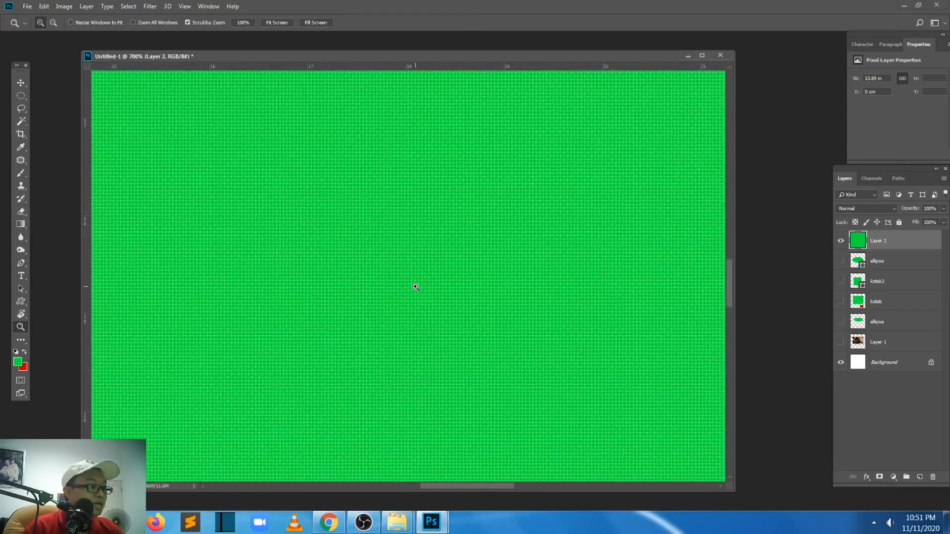
alt+click(415, 286)
alt+click(415, 287)
alt+click(415, 286)
alt+click(415, 287)
drag(415, 286, 415, 286)
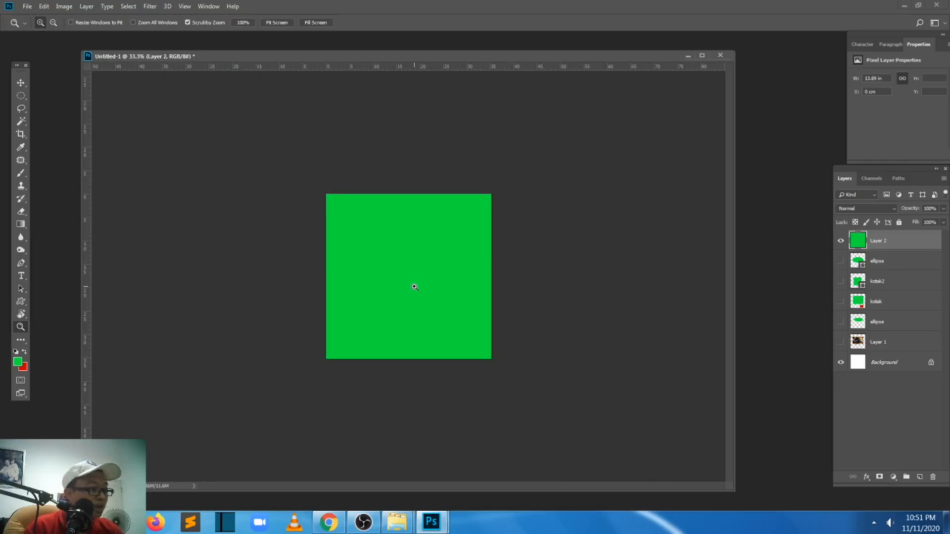
- With the Move Tool active, temporarily zoom in on the canvas to 100% and back out to 50%
key(v)
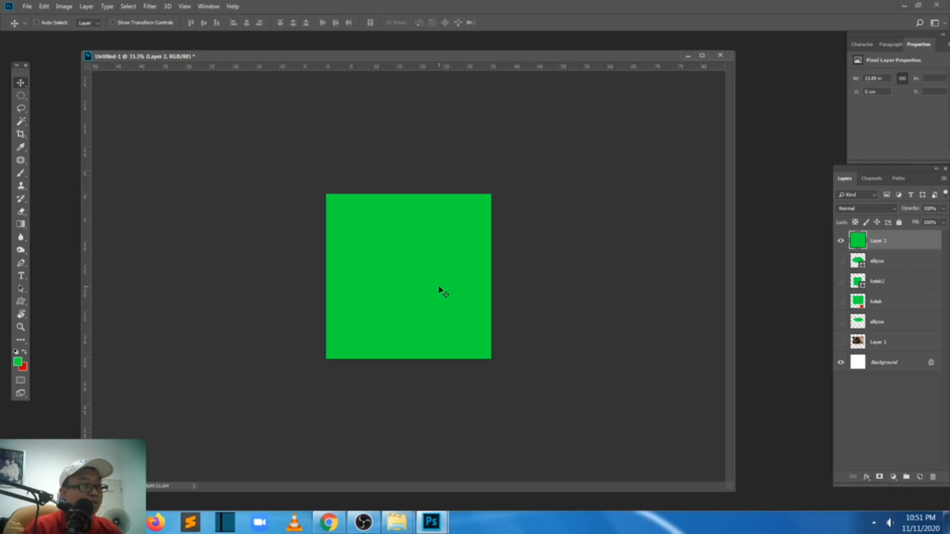
key(ctrl+space)
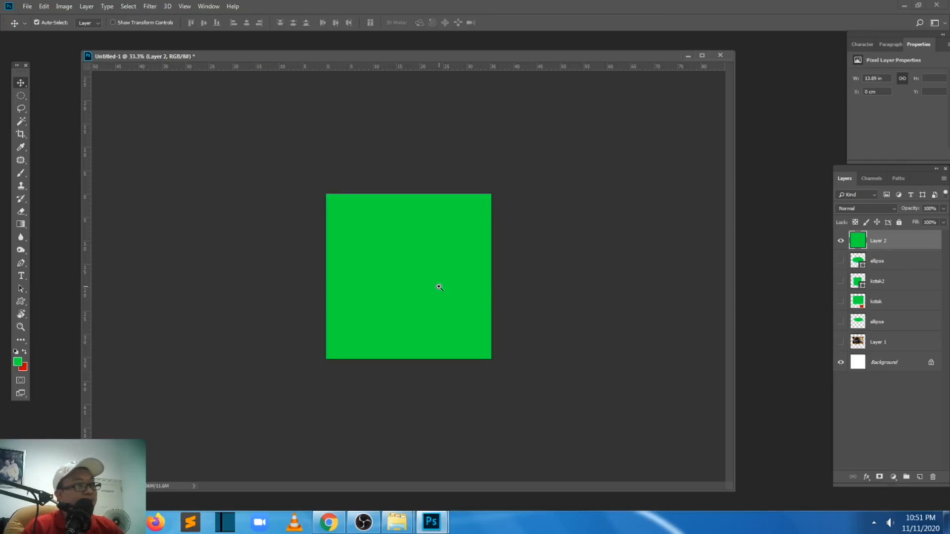
click(438, 286)
click(438, 287)
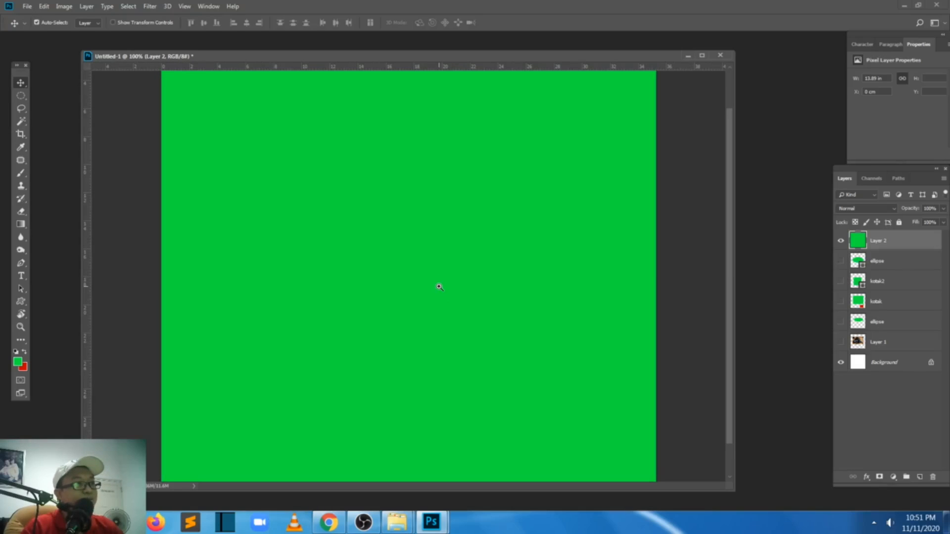
ctrl+alt+click(439, 287)
ctrl+alt+click(438, 287)
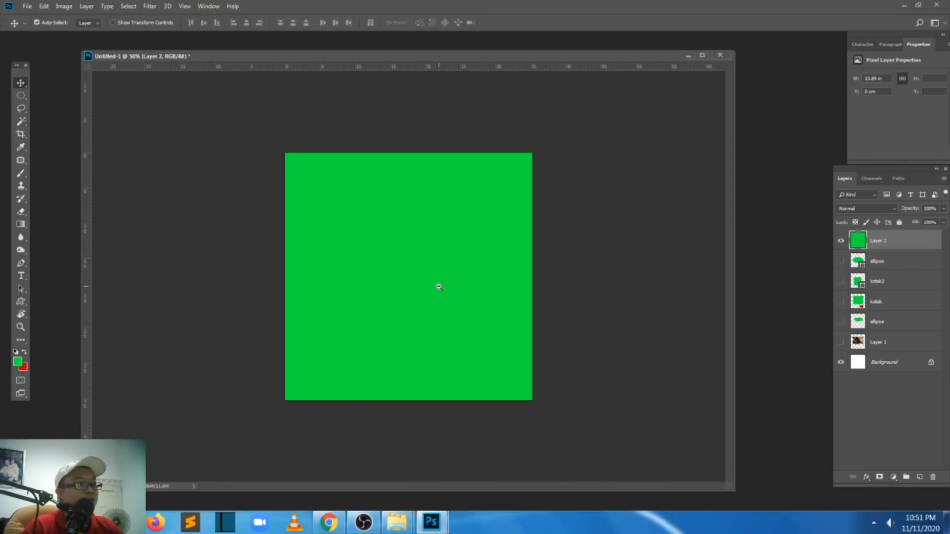